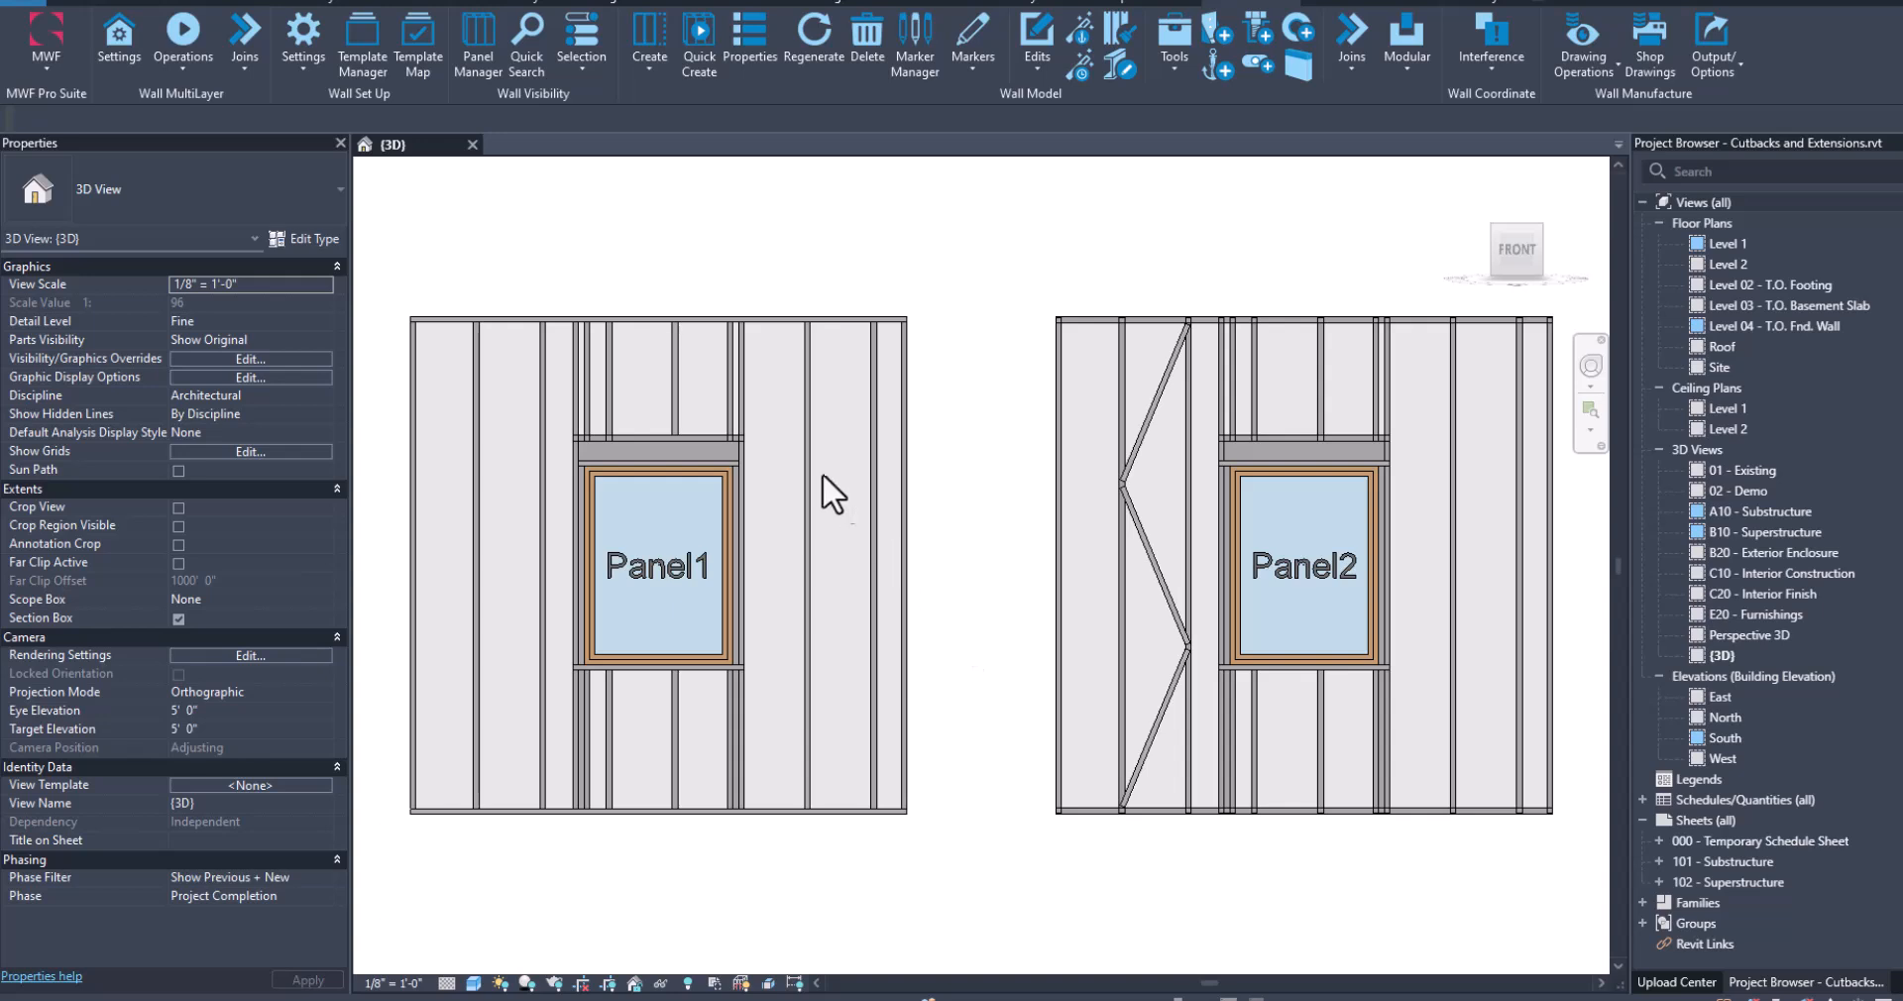
Open the framing properties of Panel1 from a stud beside its window and bring up the Cutbacks details
scroll(729, 377, up, 5)
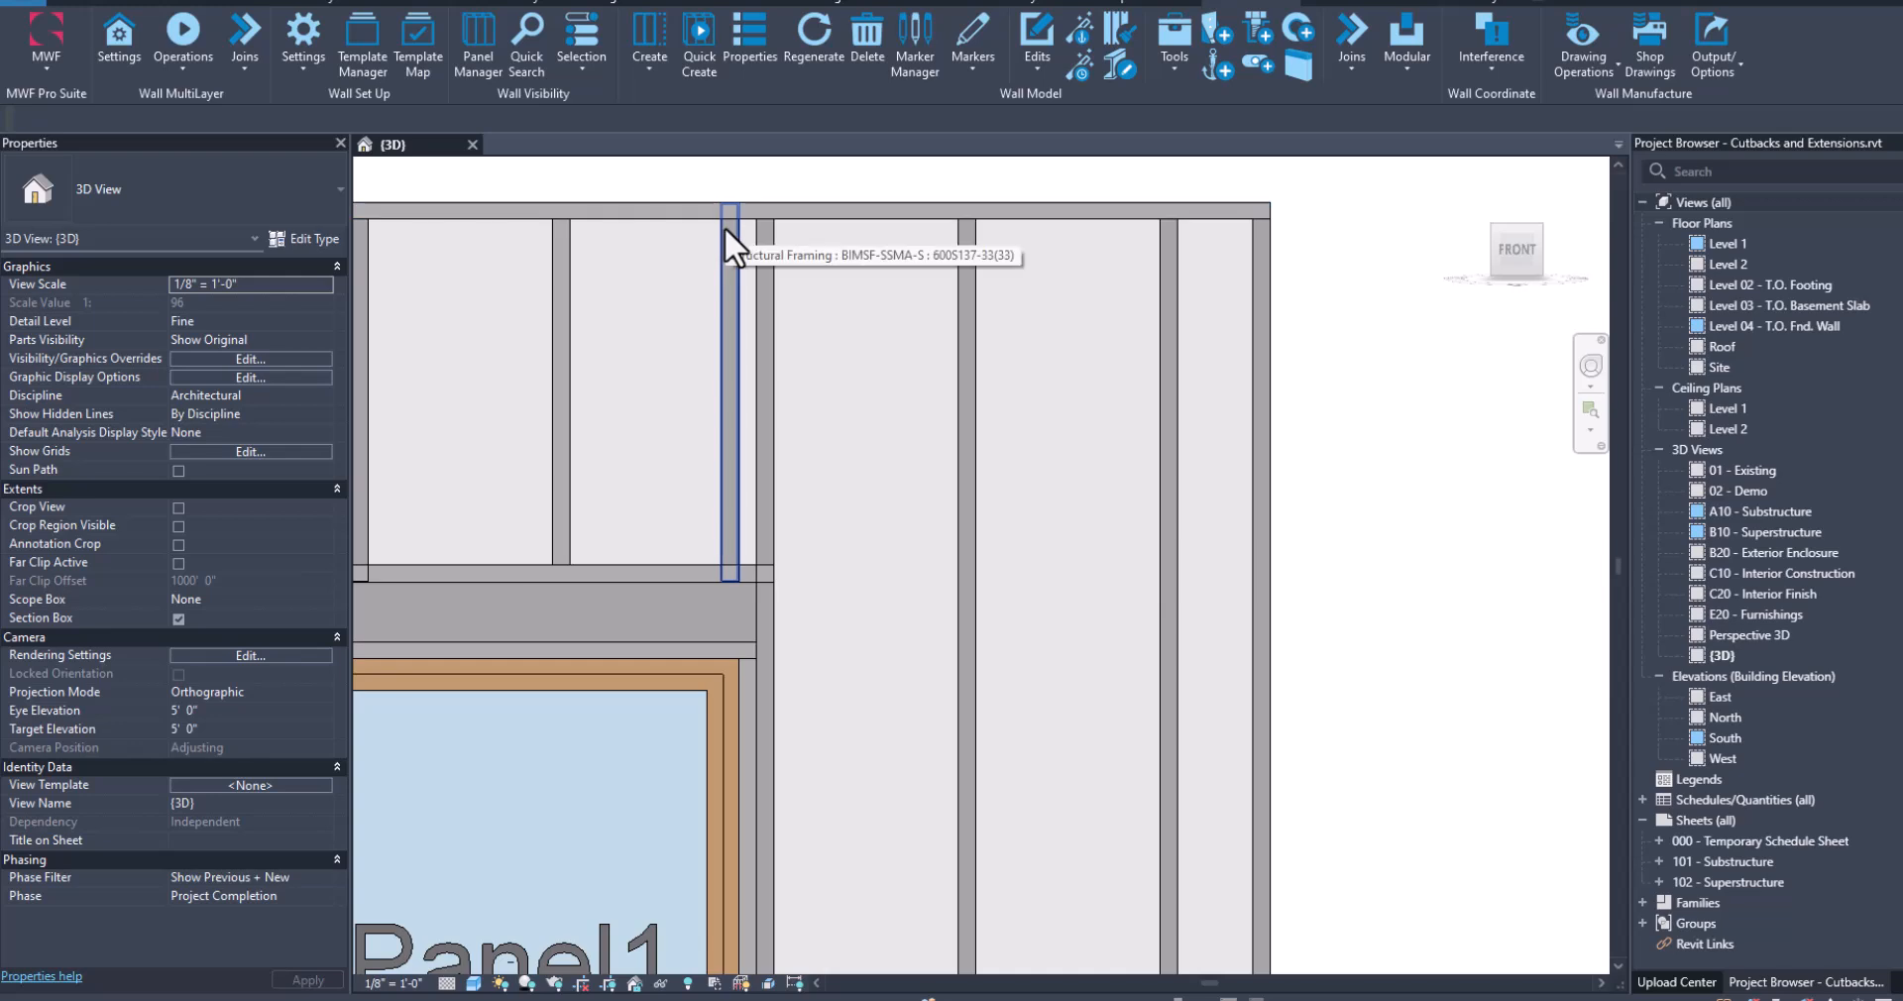
click(767, 272)
middle_drag(768, 272, 1078, 377)
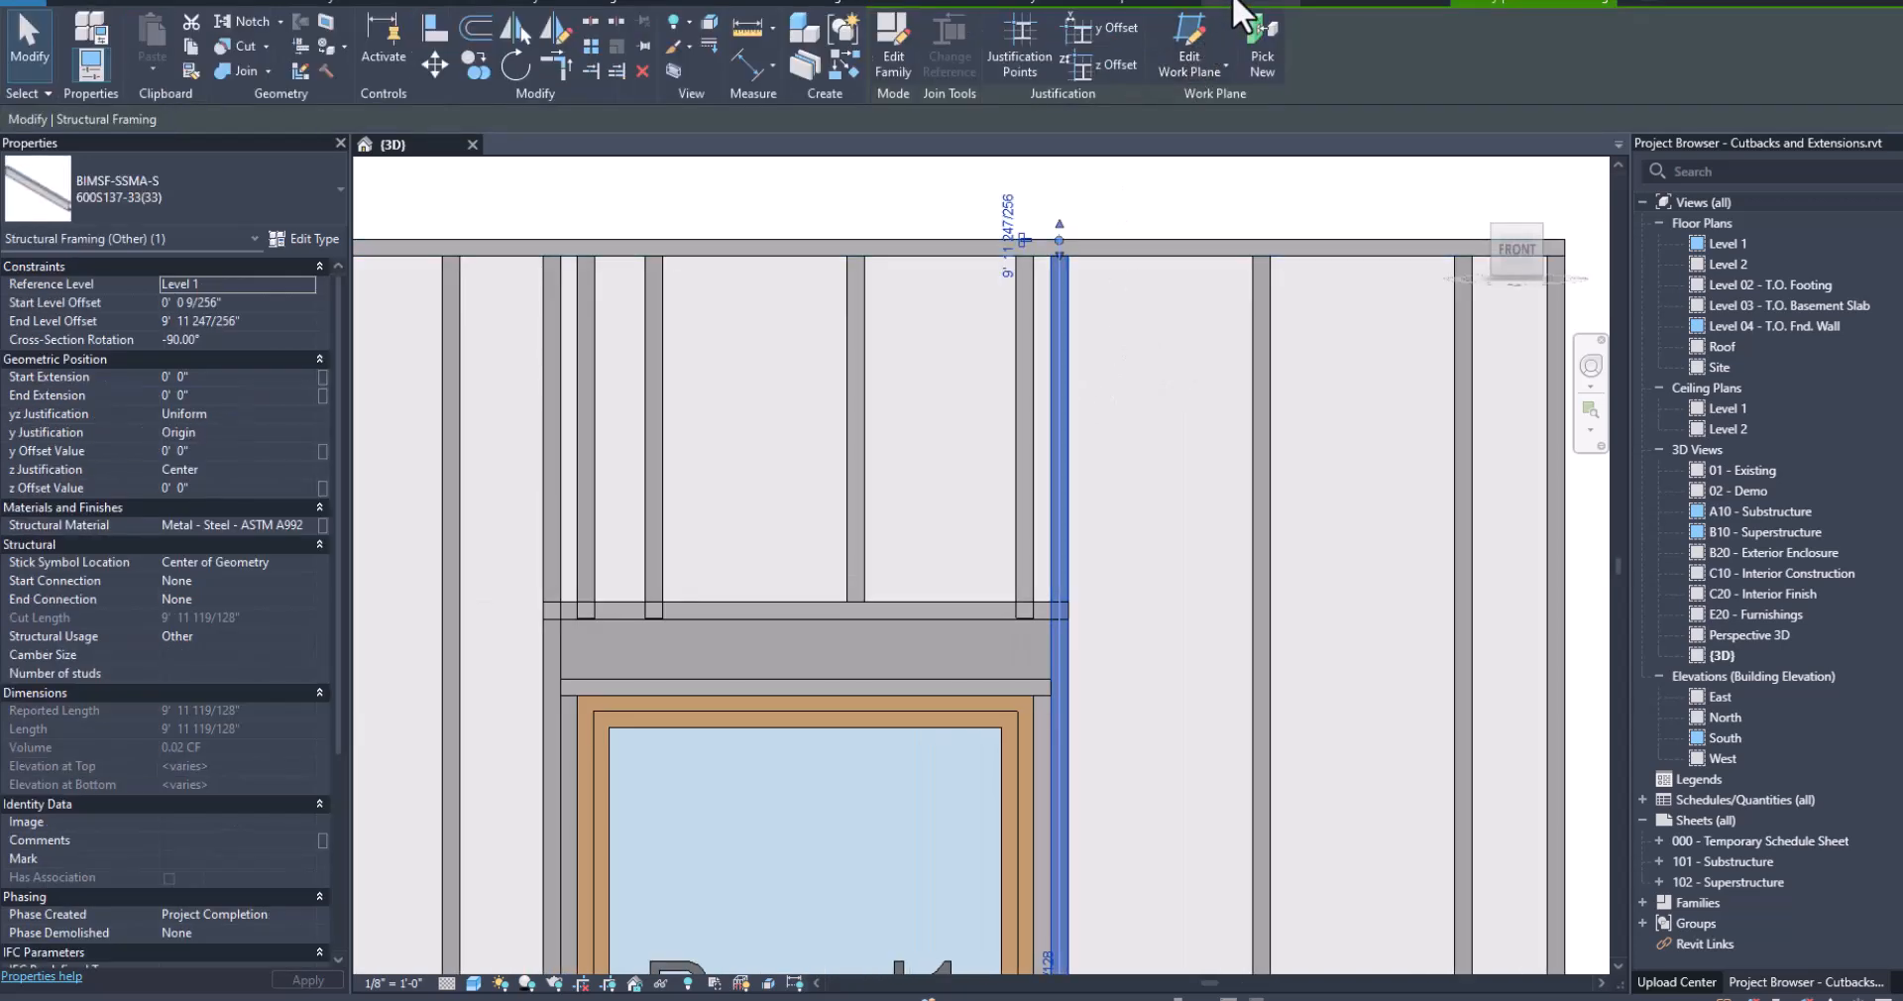
click(751, 40)
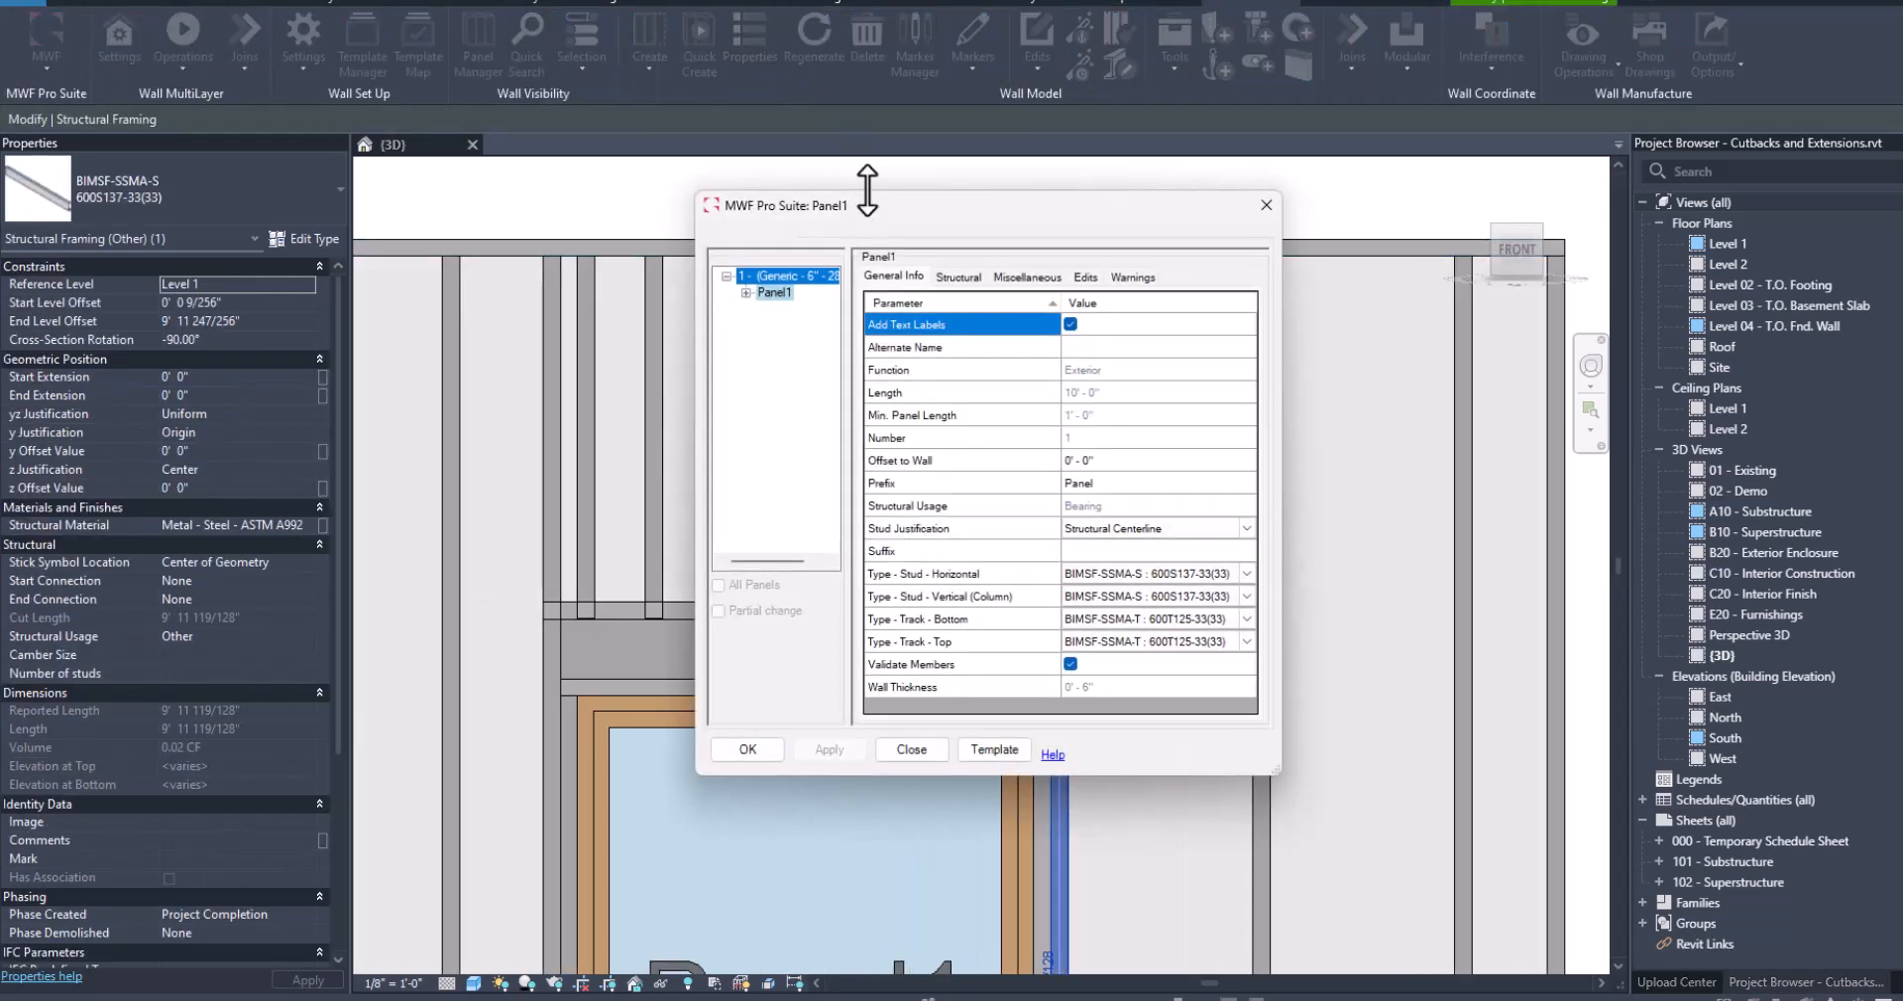
click(1031, 277)
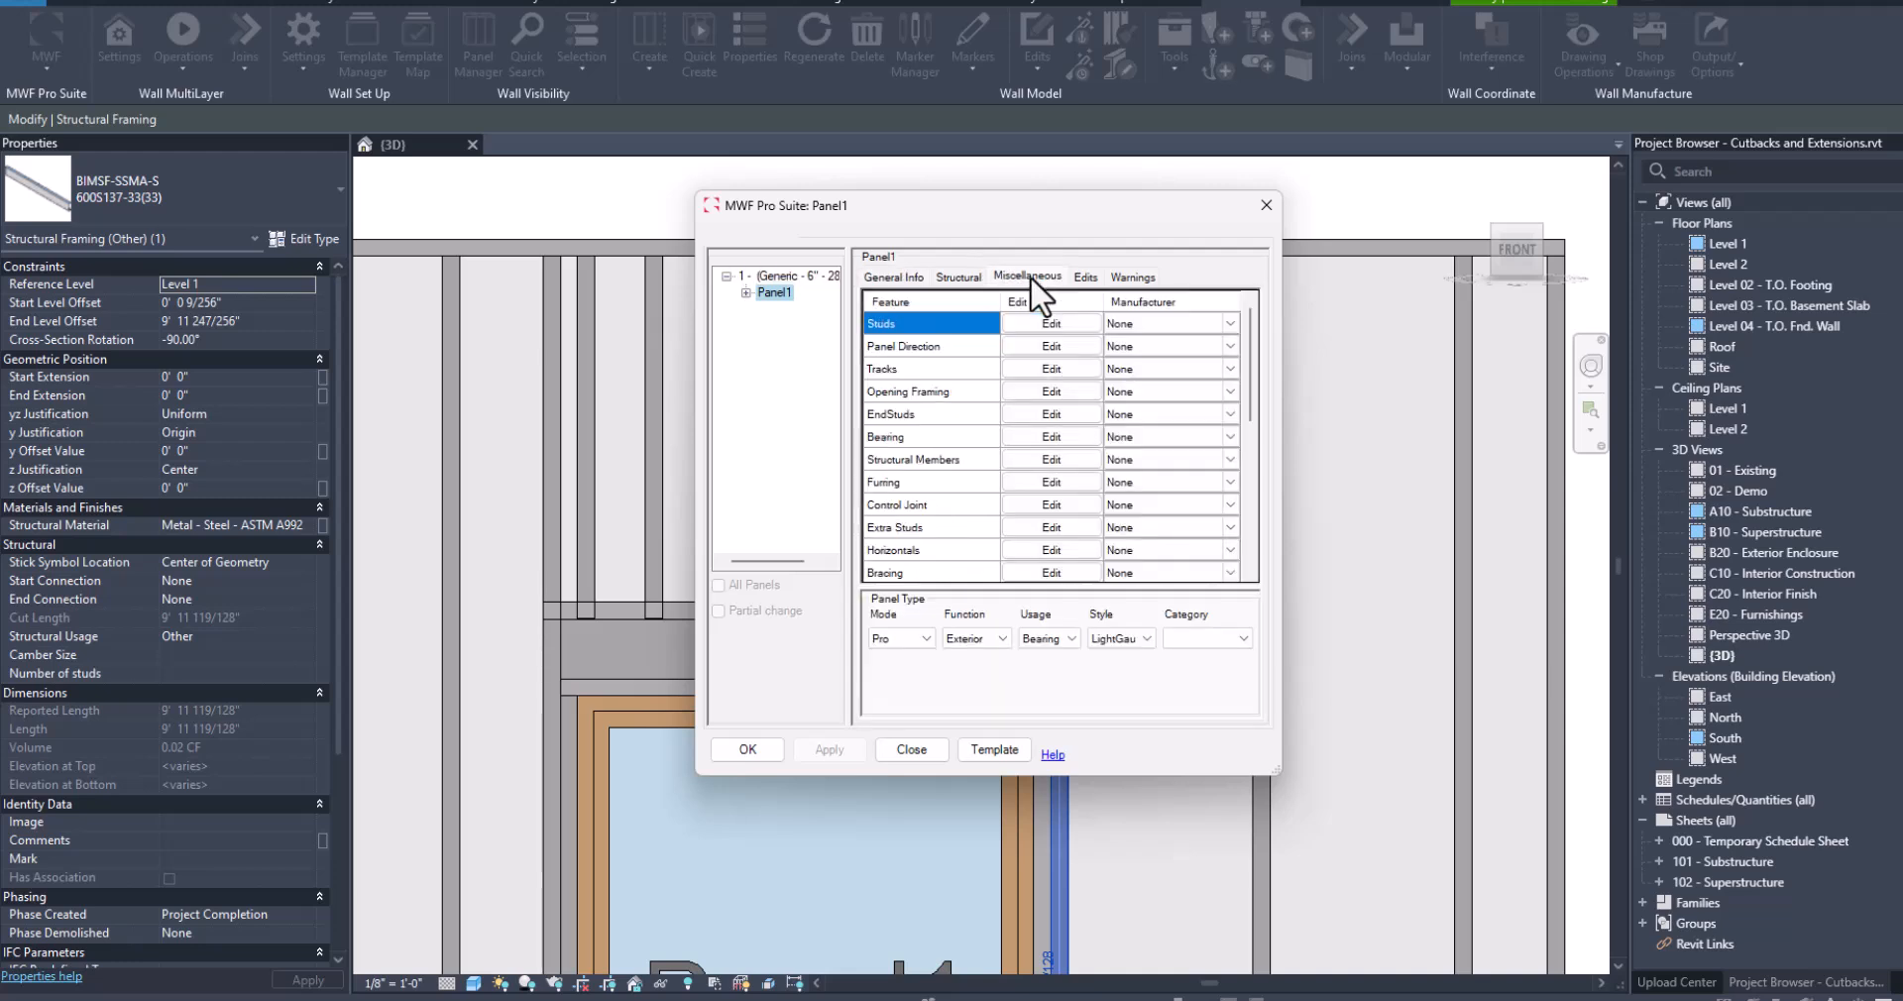
scroll(1034, 342, down, 5)
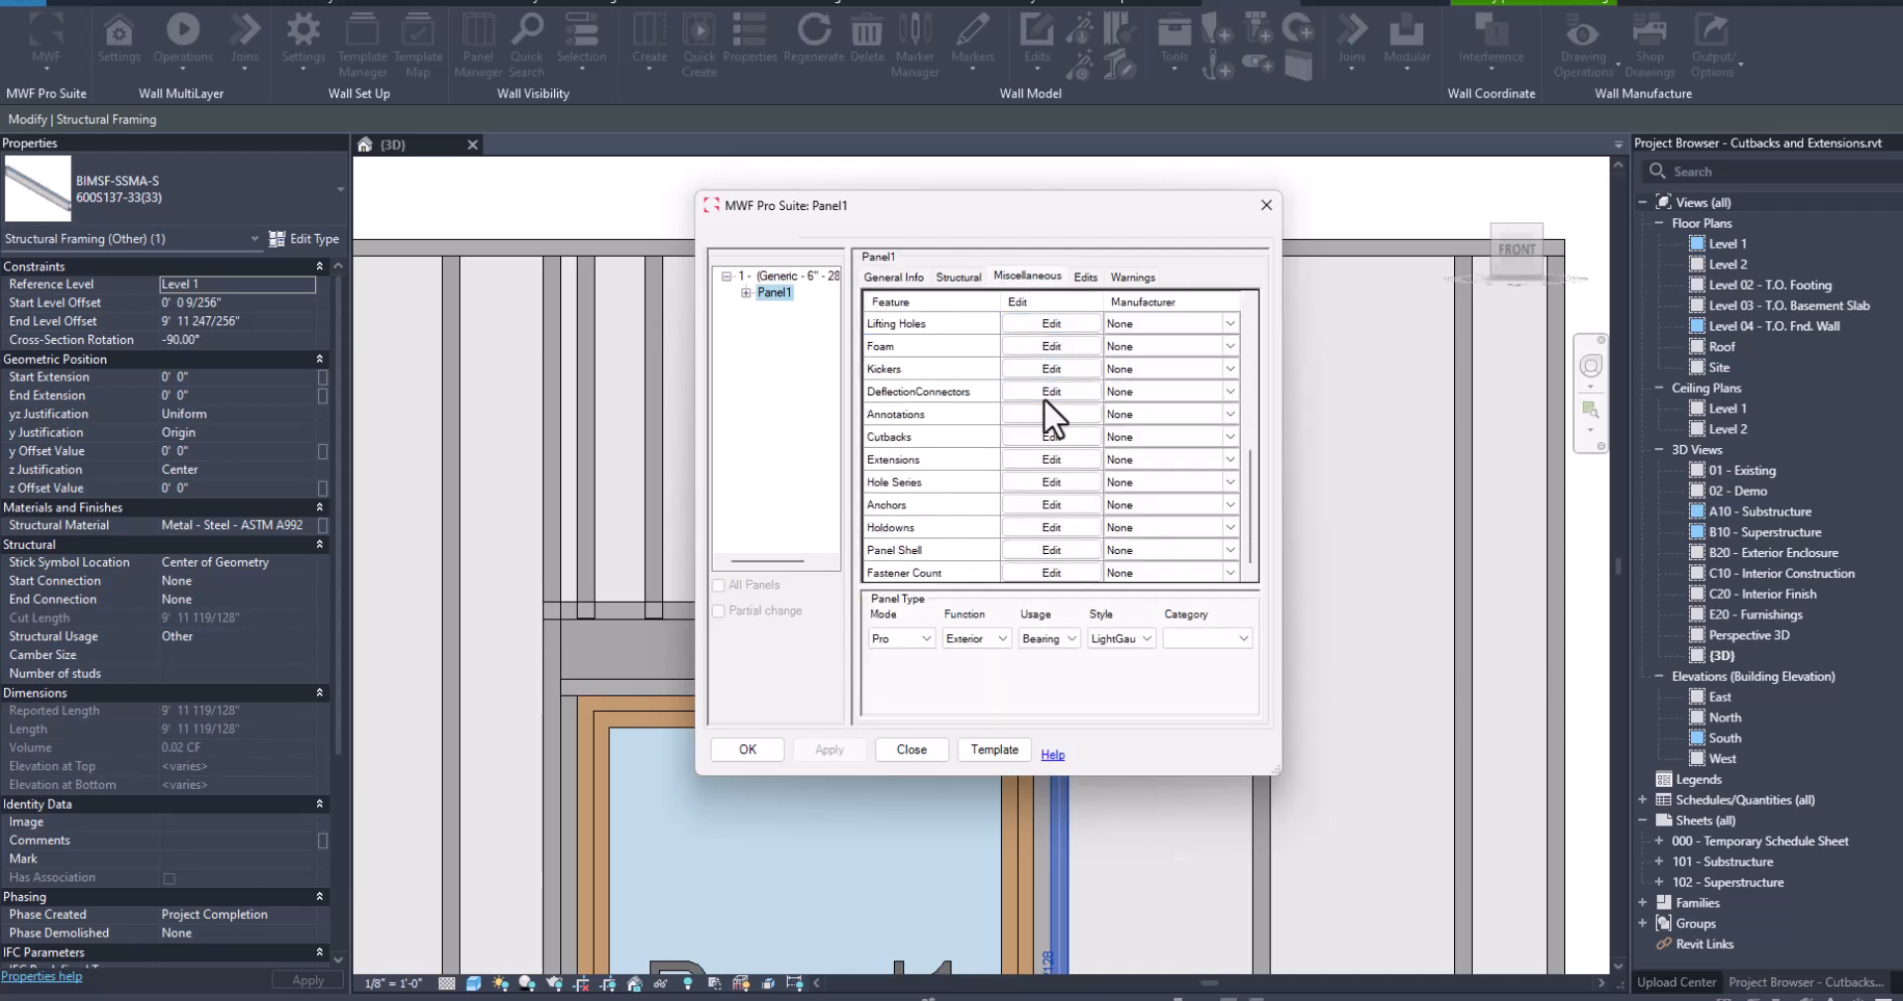
click(923, 438)
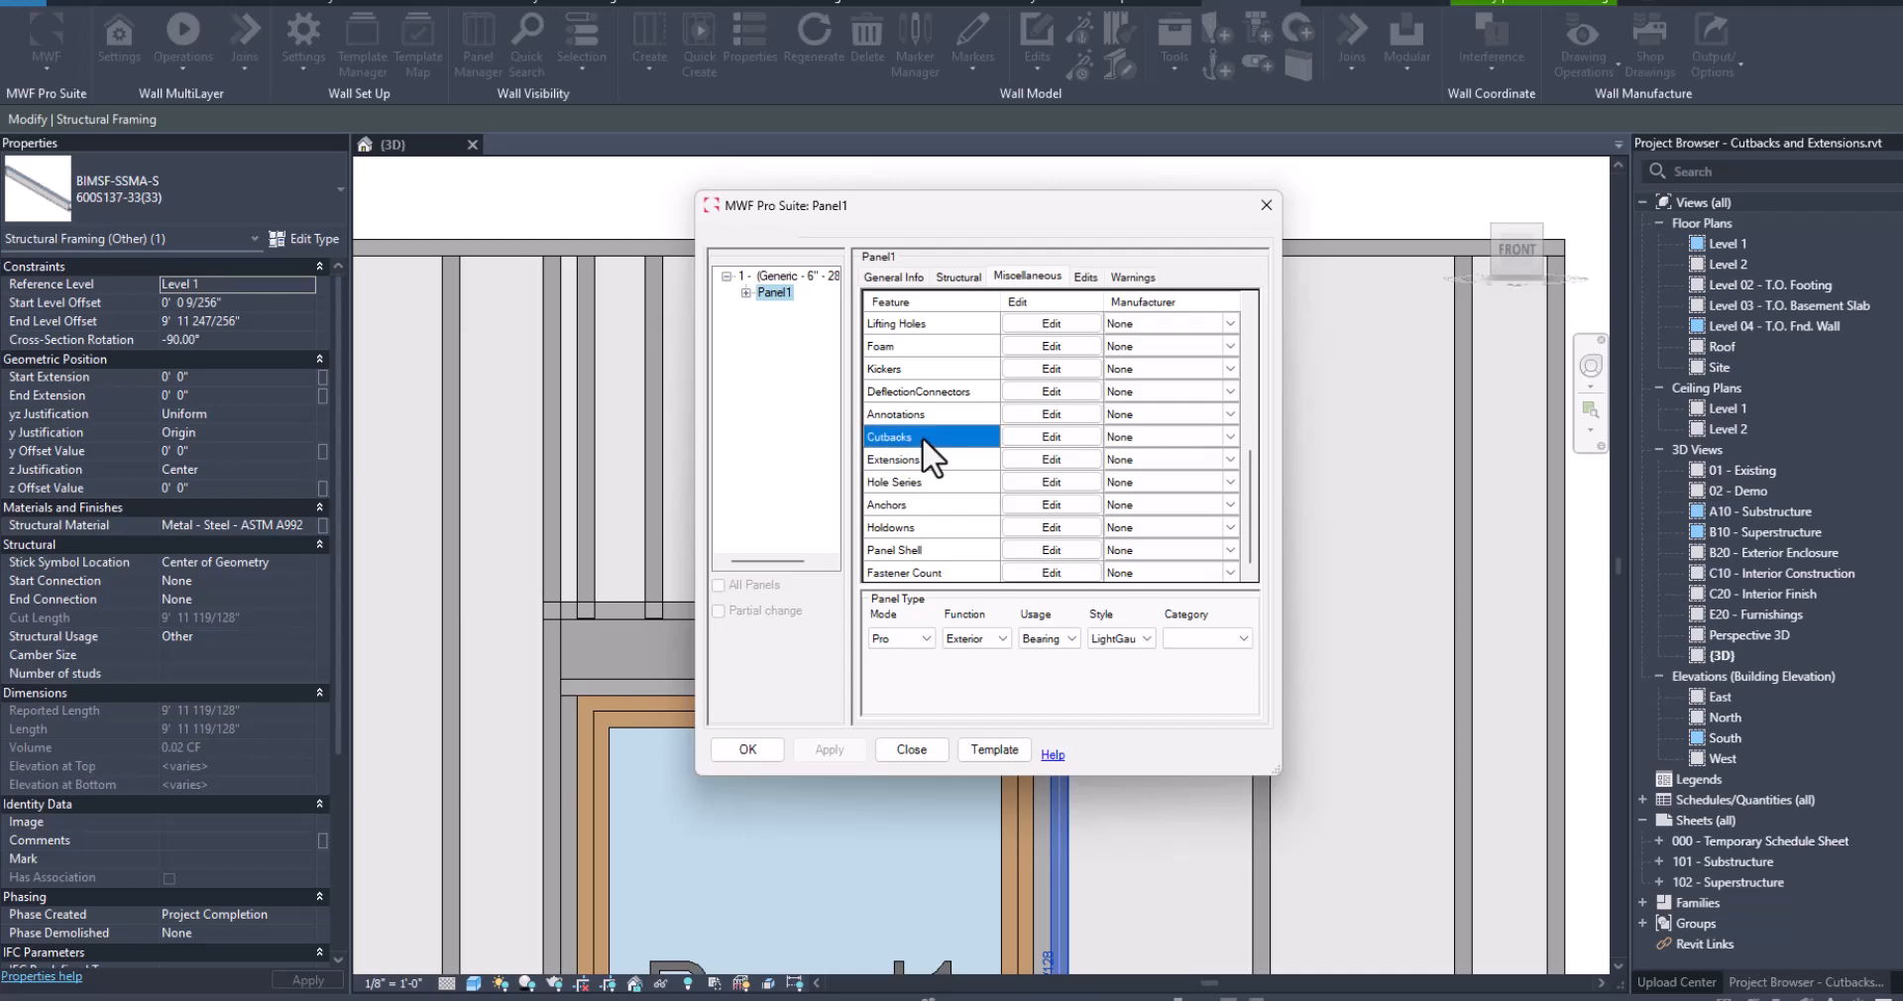
click(938, 462)
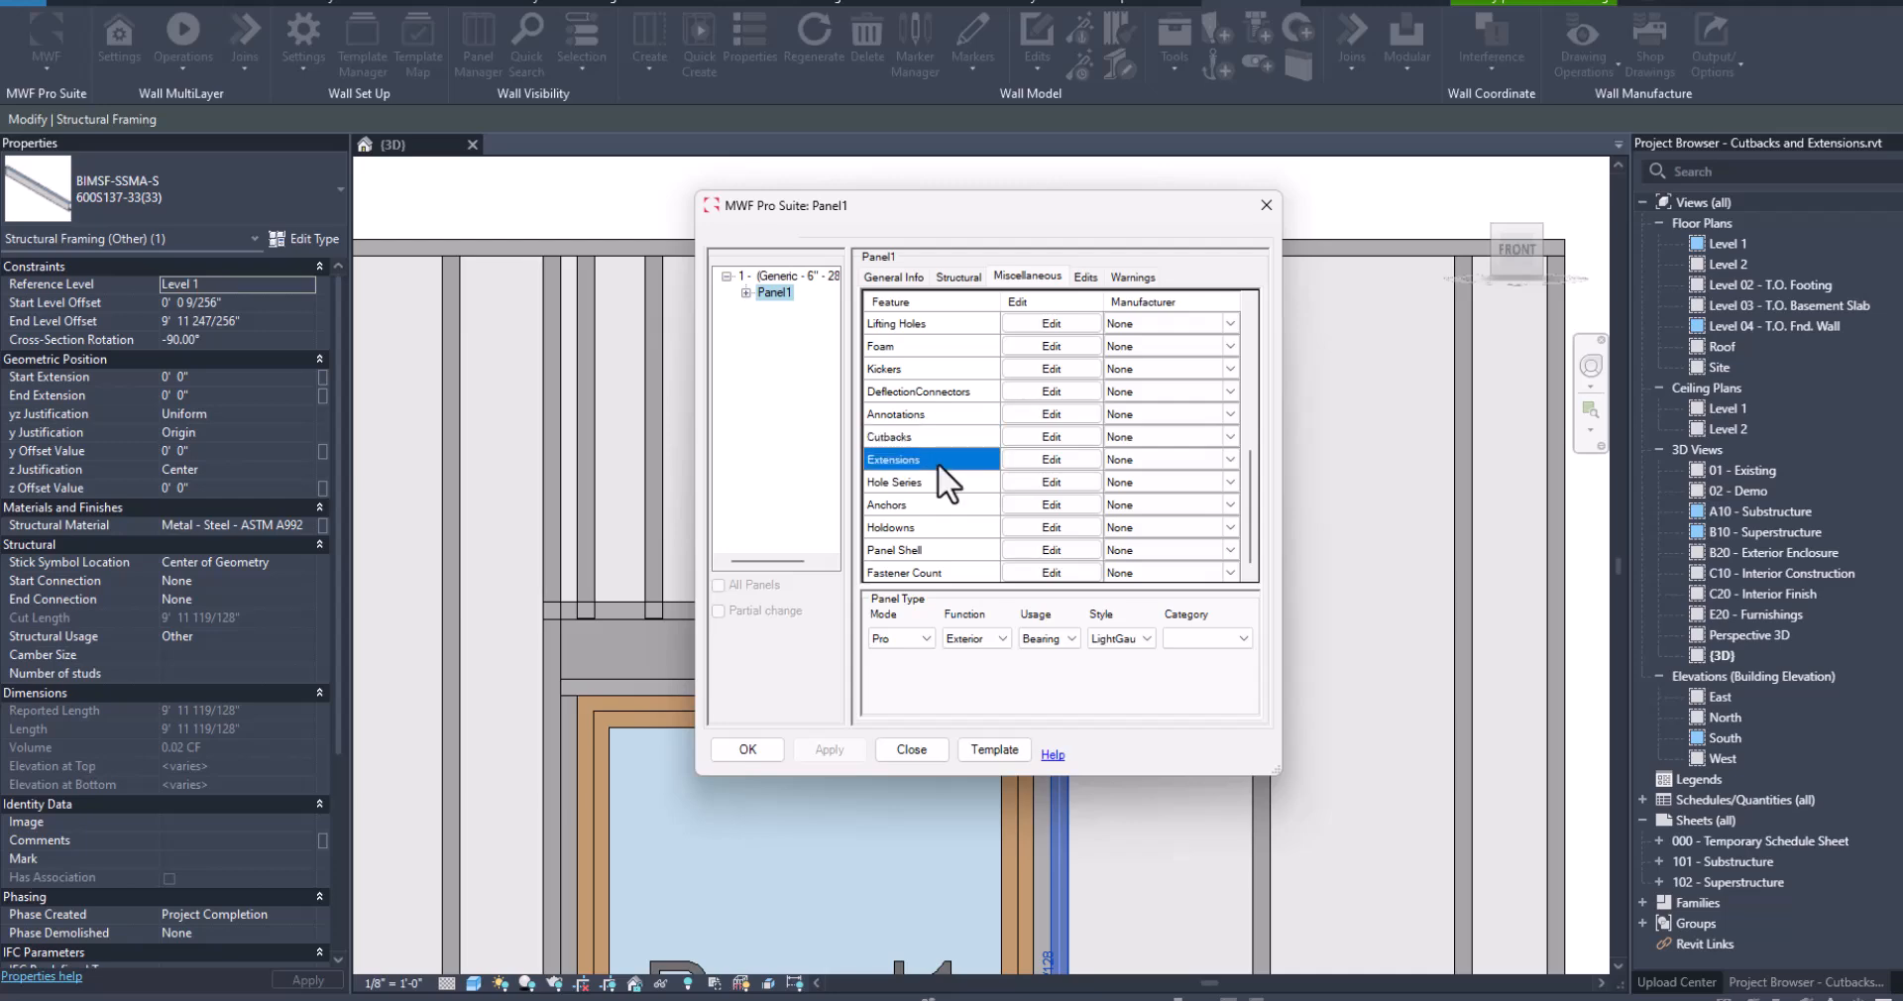
click(1020, 437)
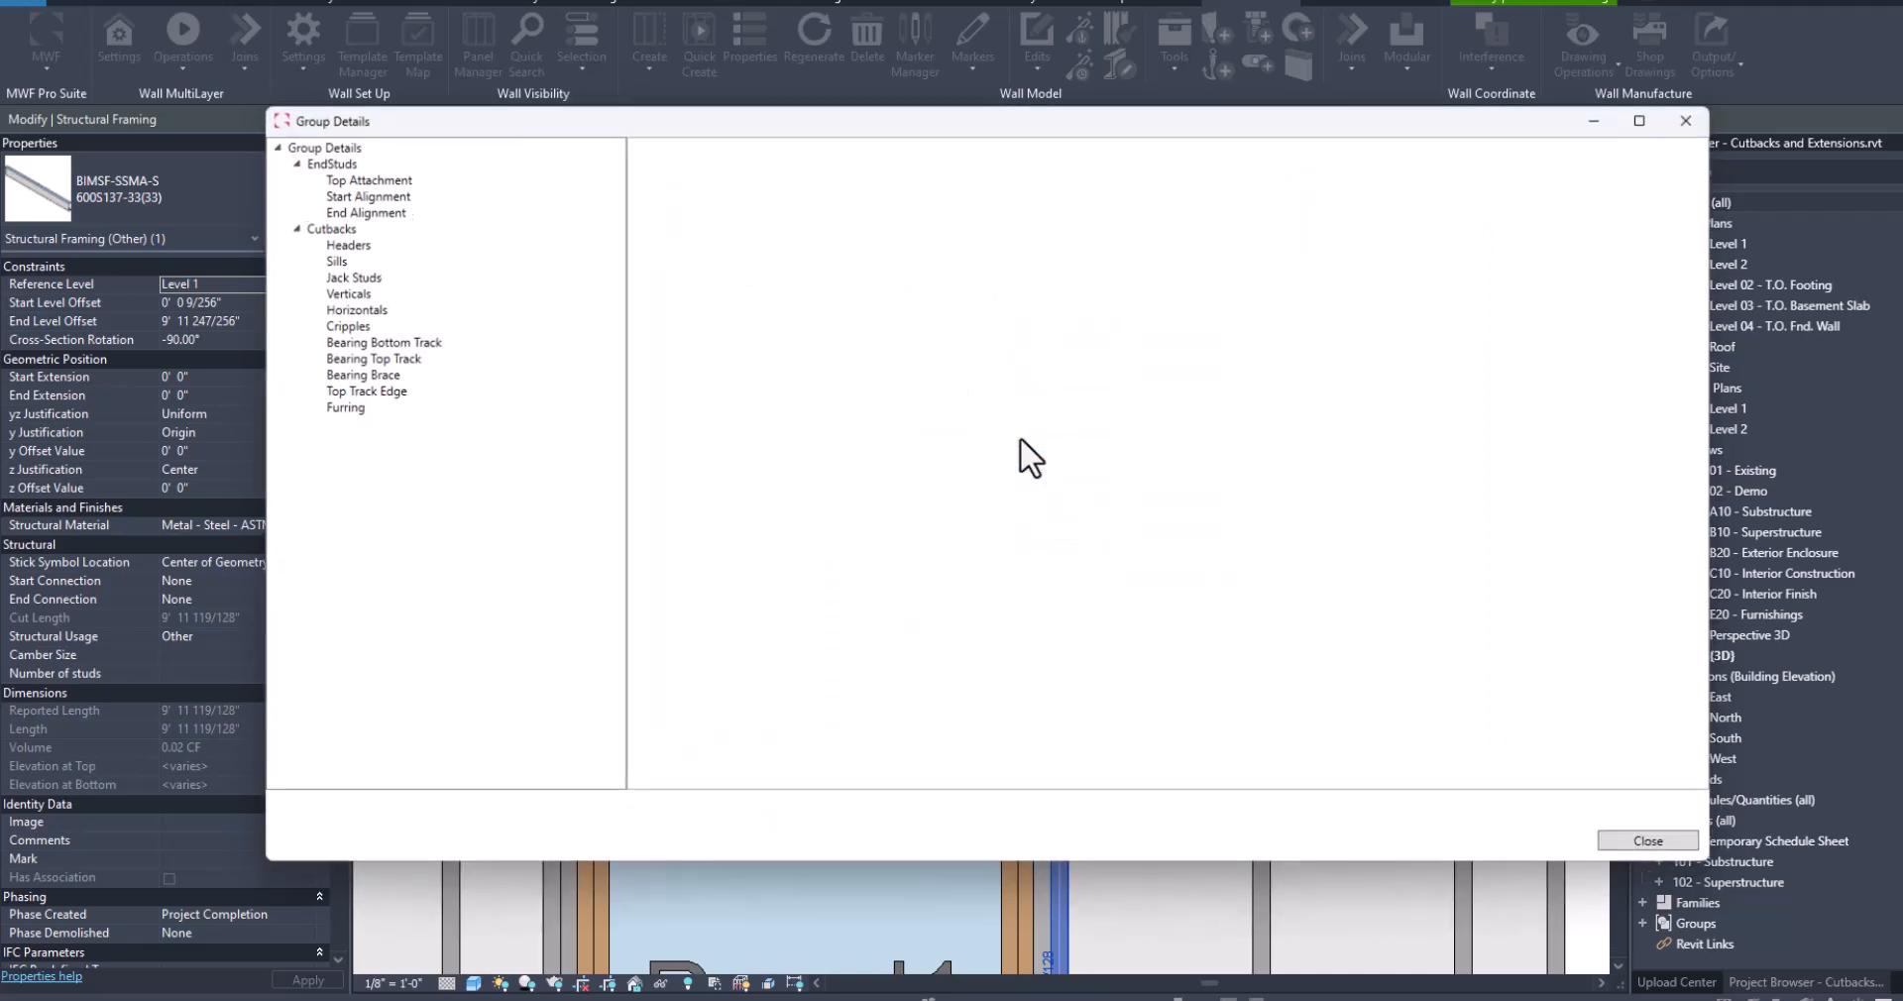
Review the cutback options for headers, sills, jack studs and verticals, and close the panel's properties
click(343, 244)
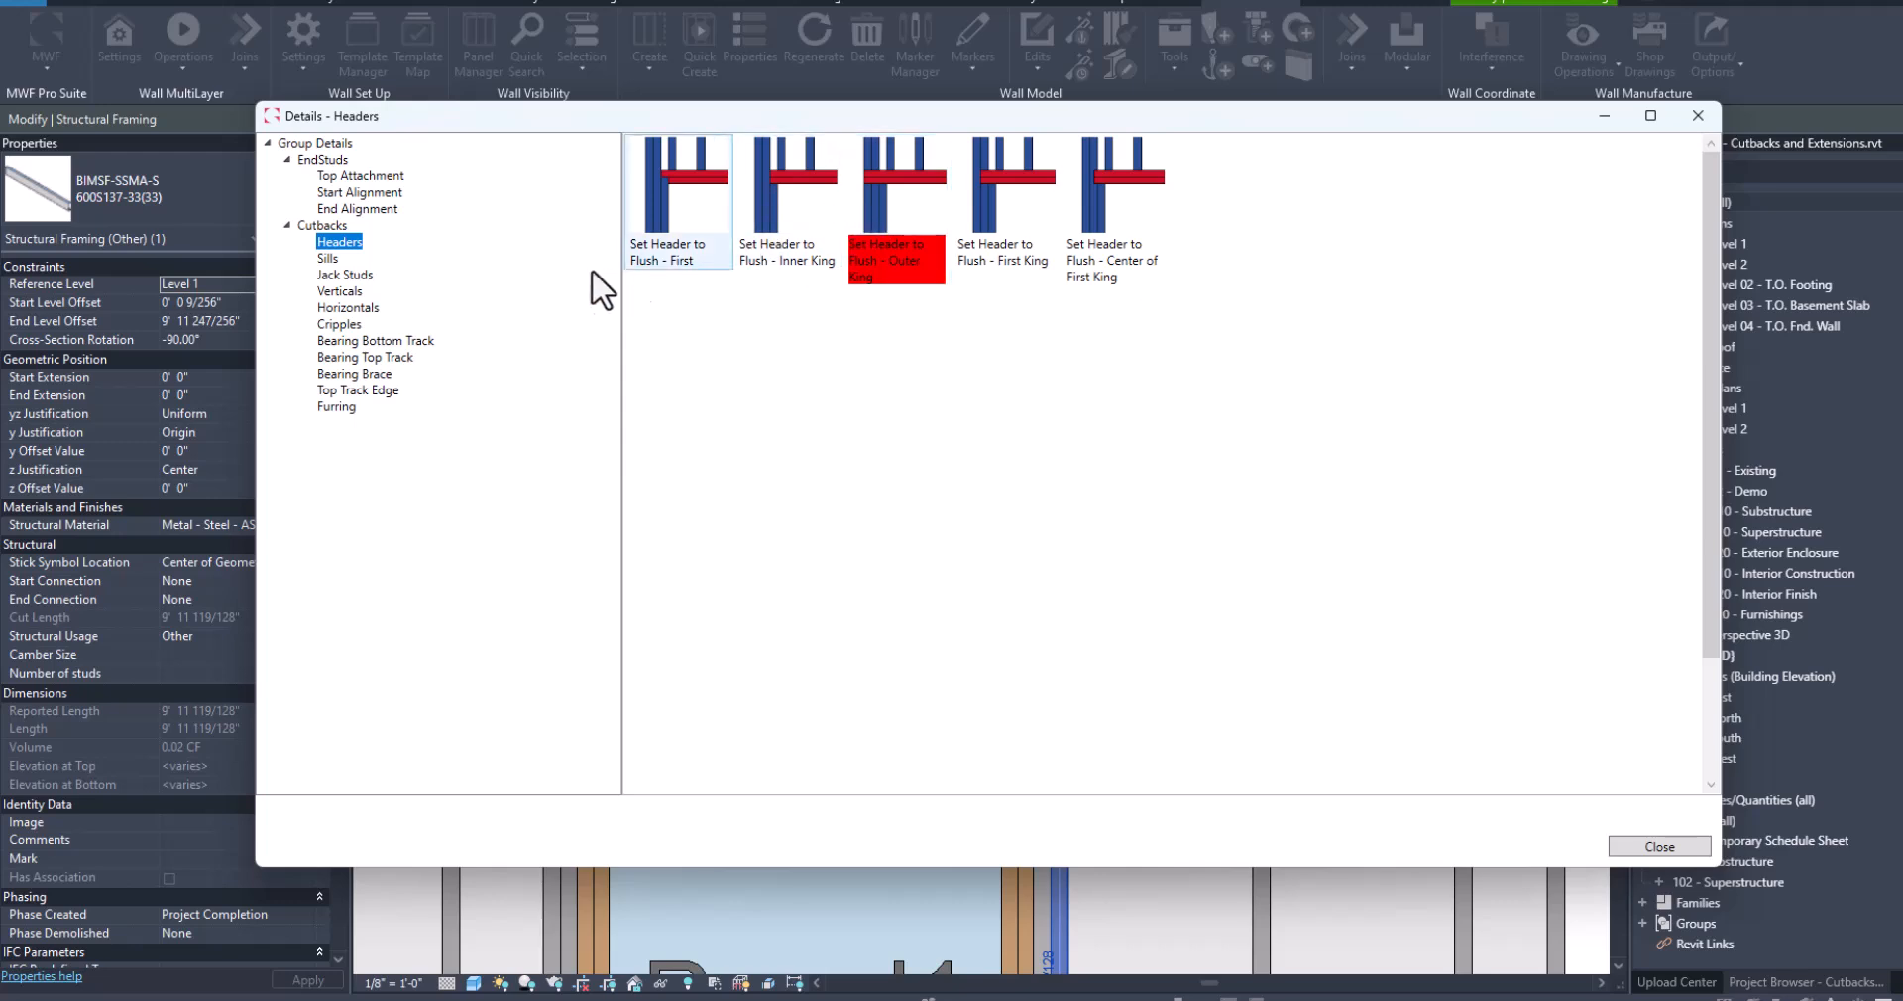
click(327, 259)
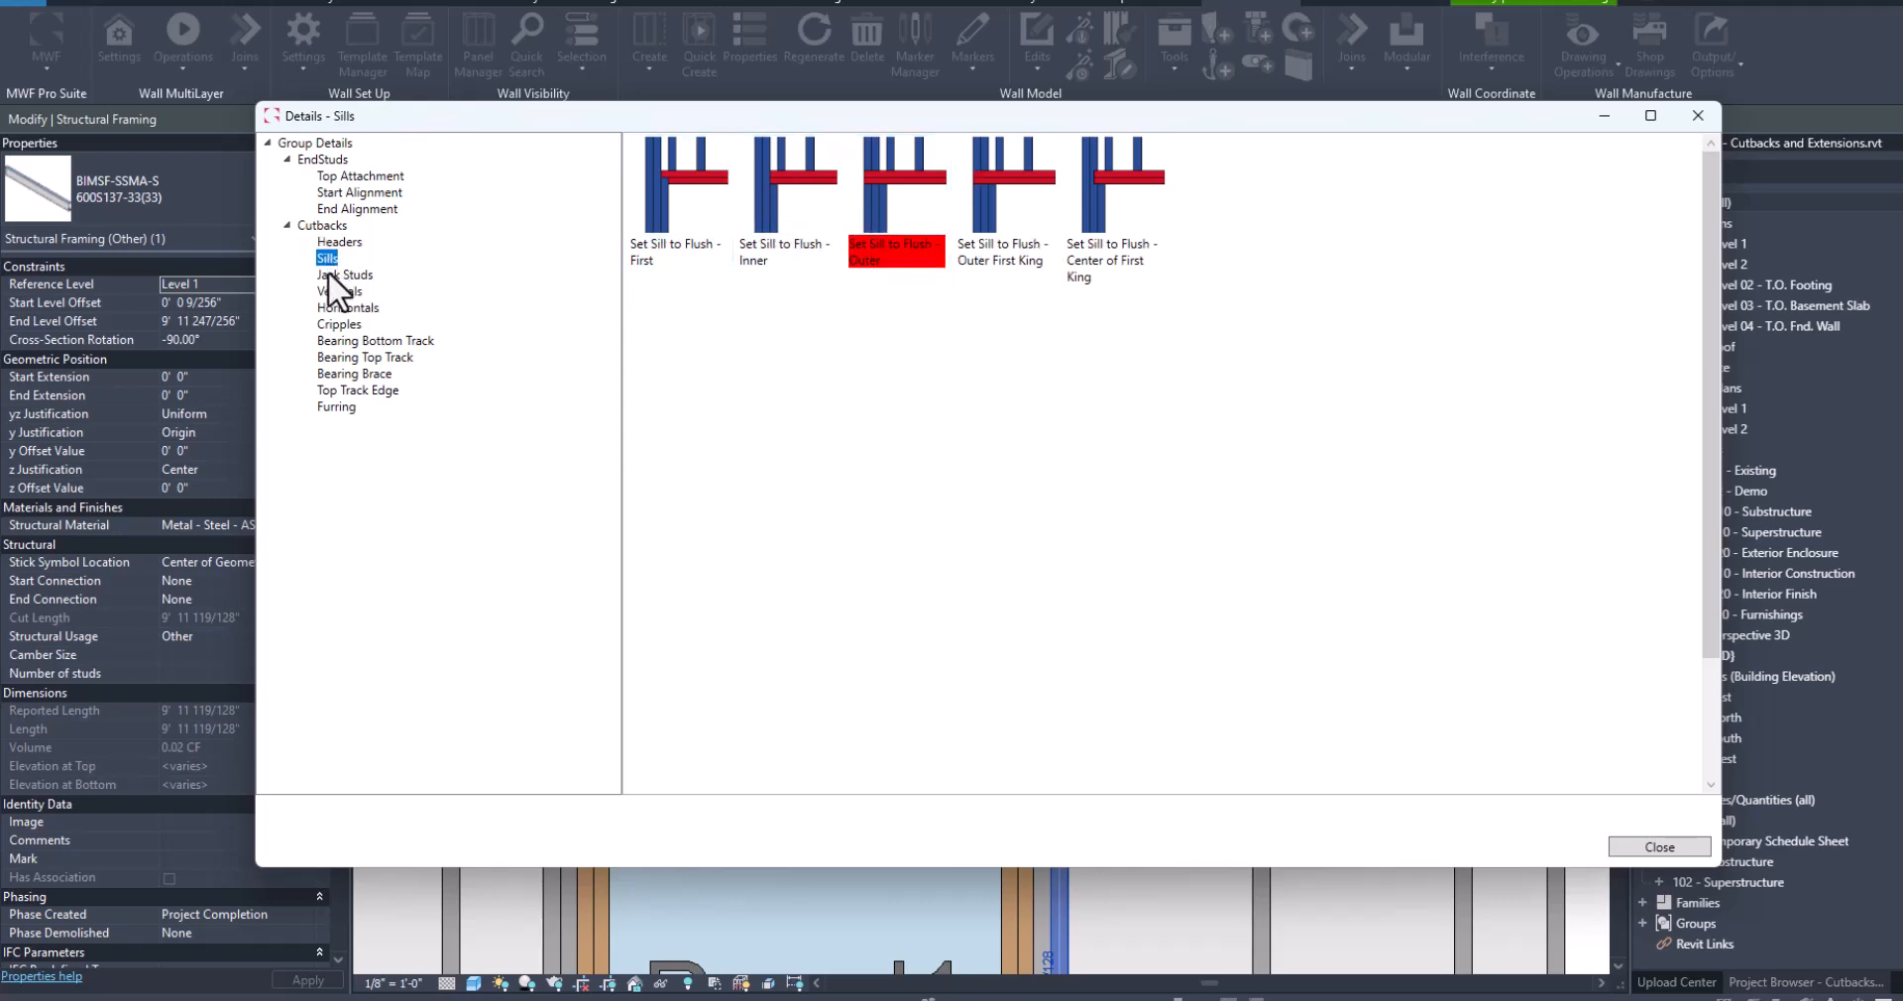
click(329, 273)
click(336, 289)
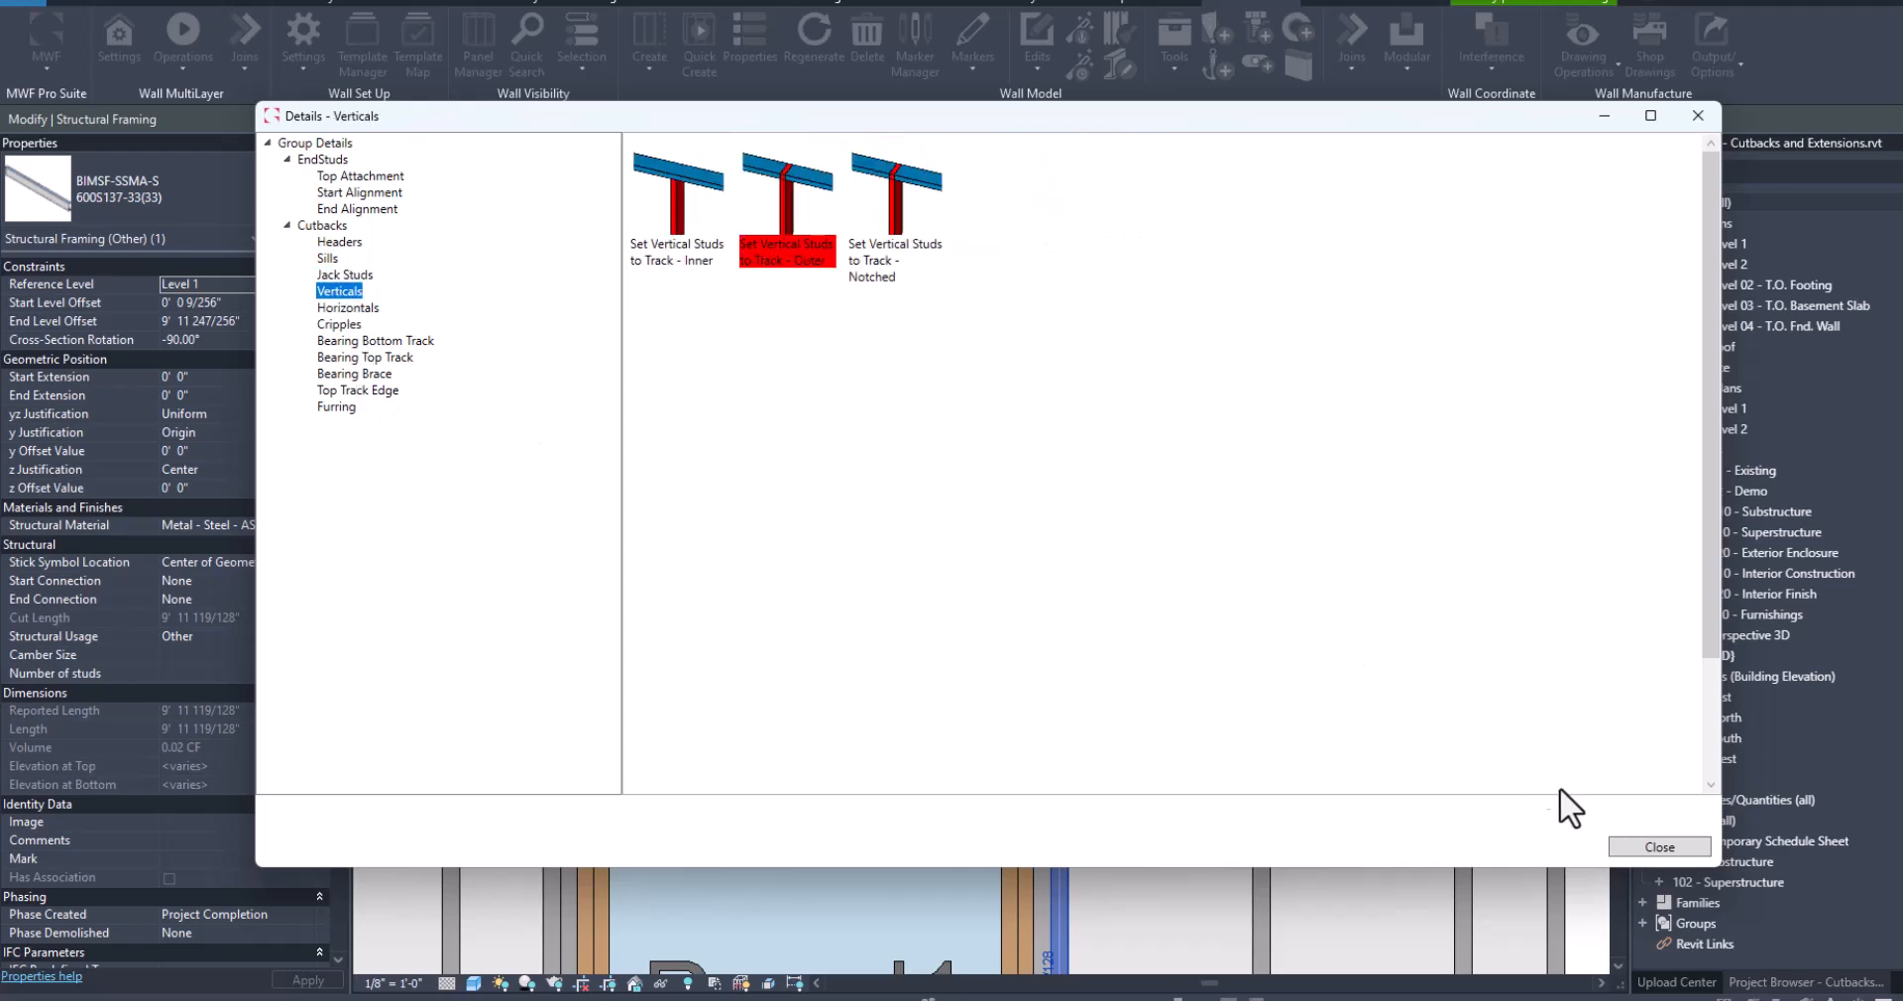
click(1653, 846)
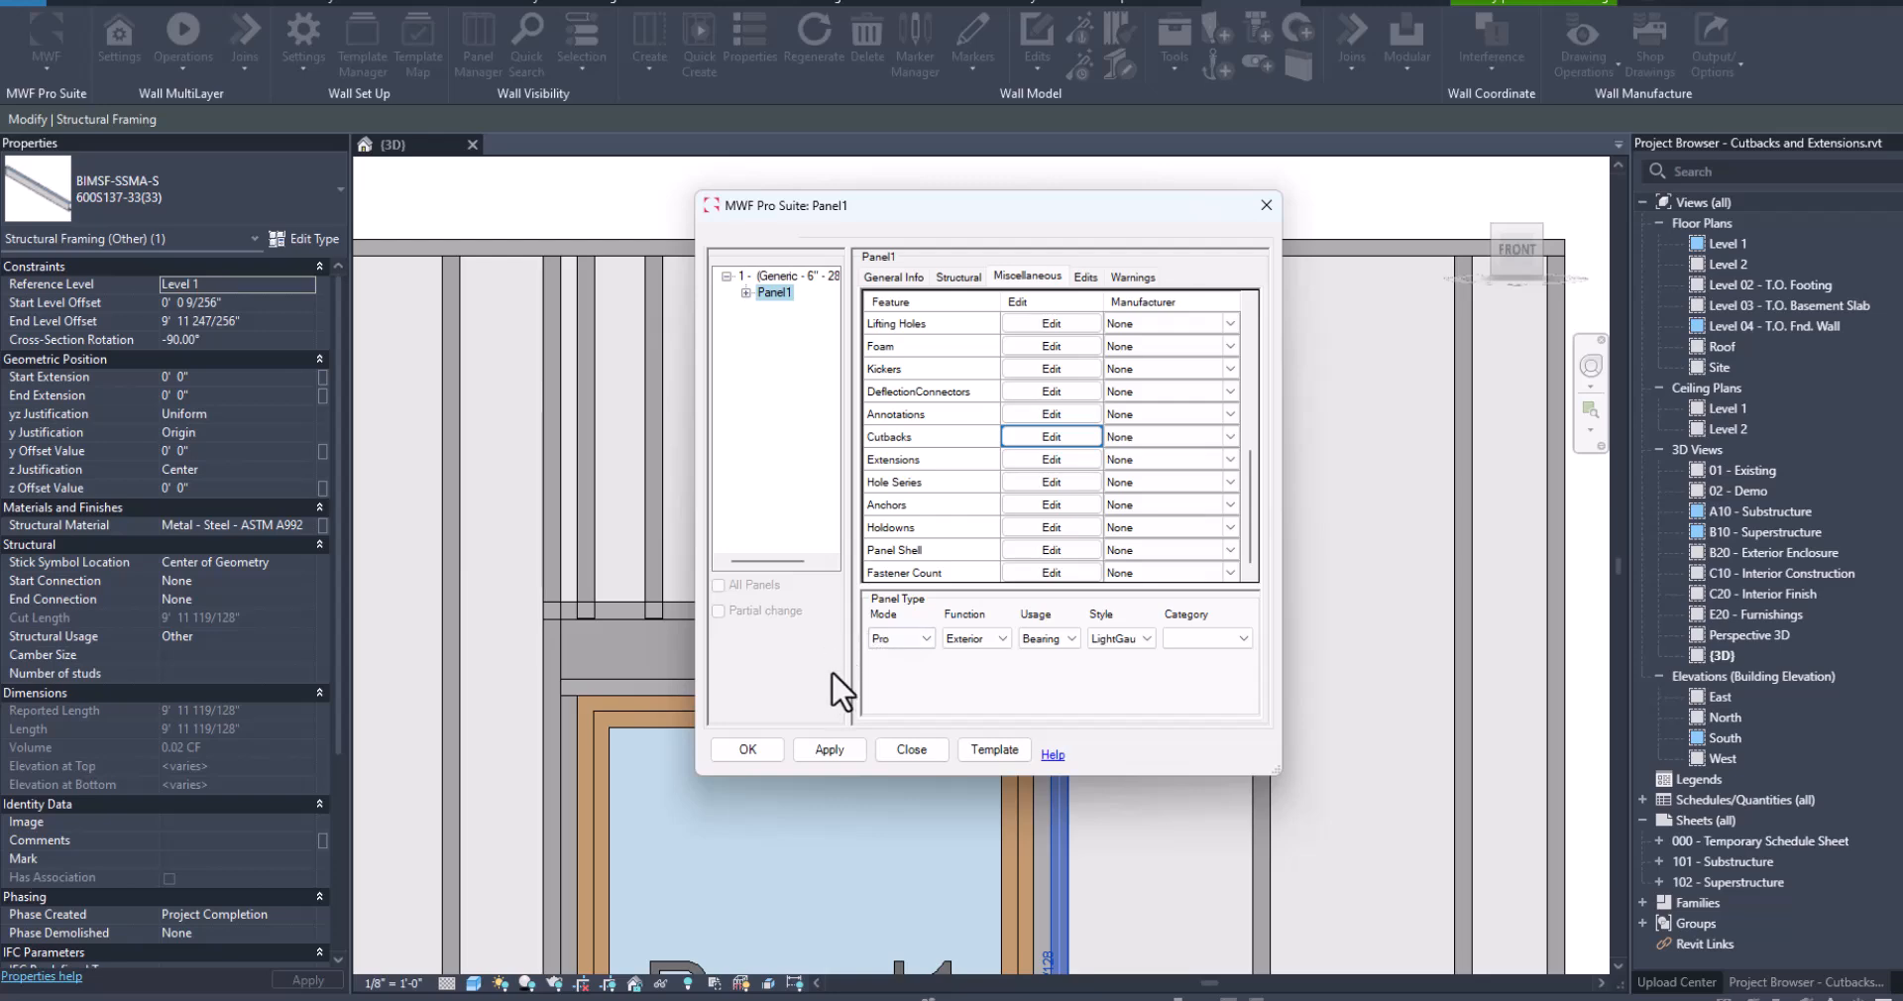
click(771, 745)
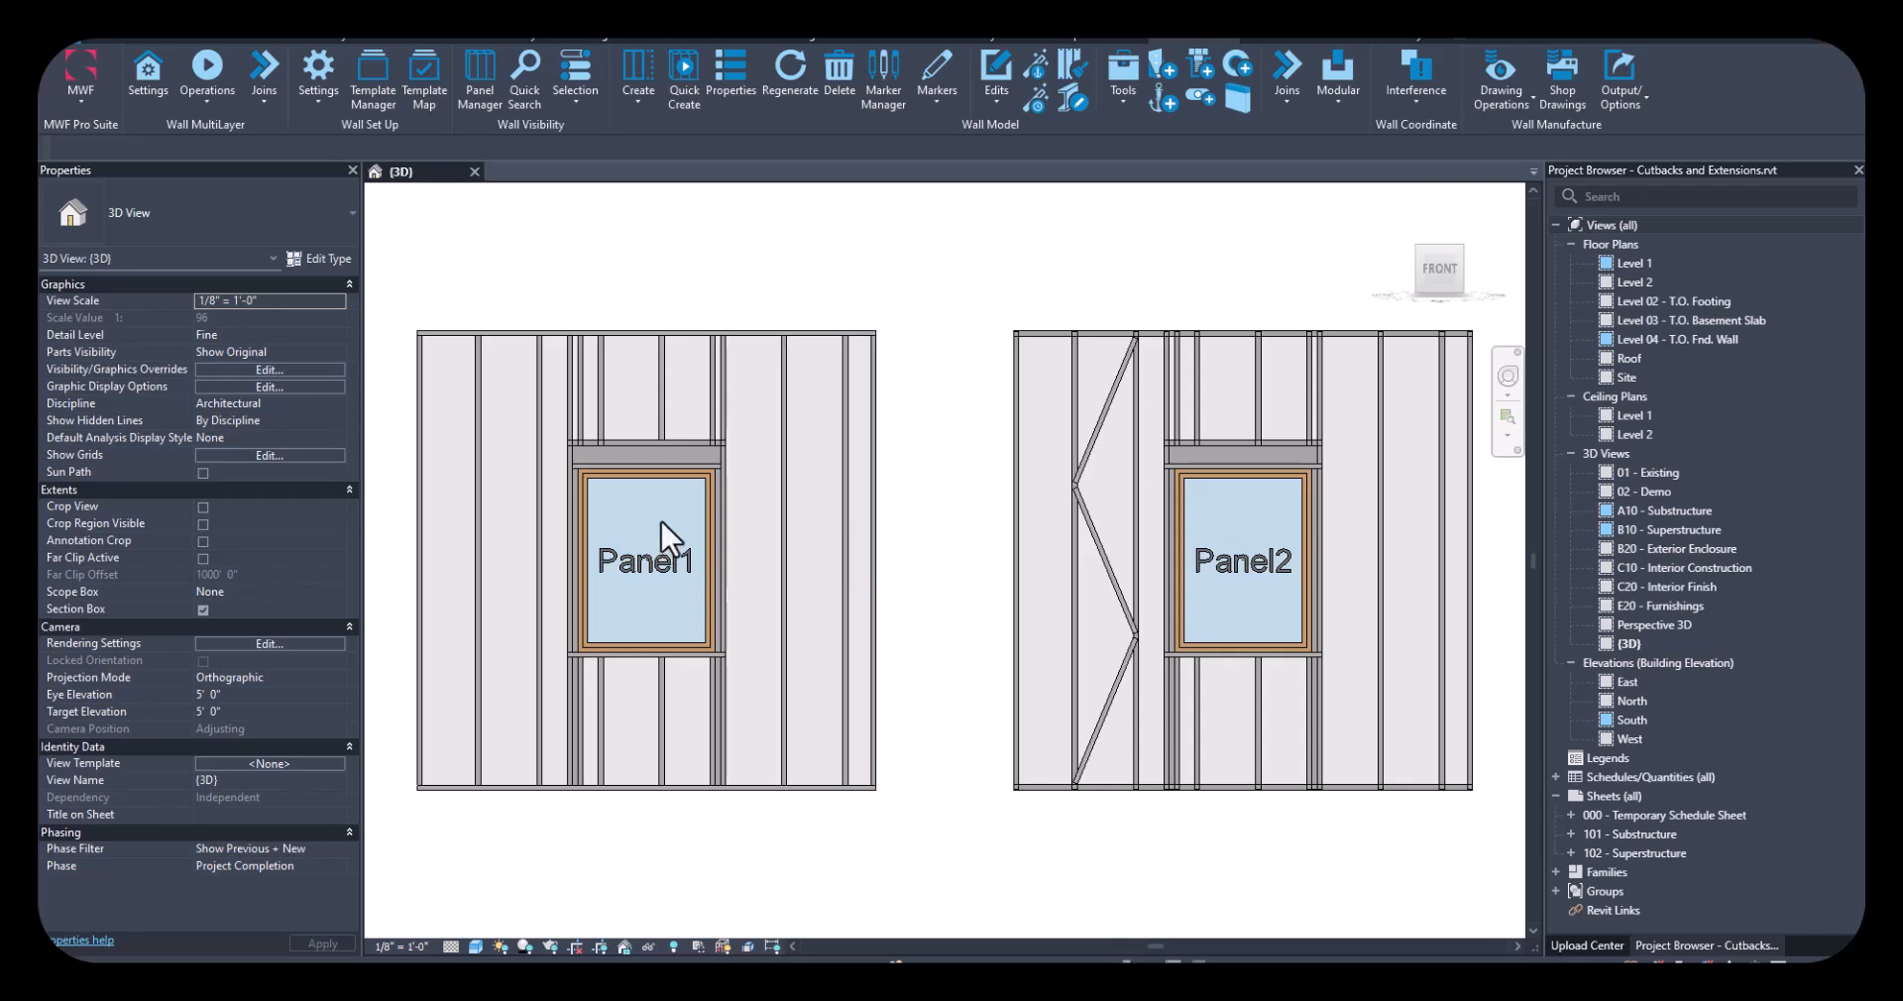
middle_drag(701, 544, 778, 543)
middle_drag(1061, 544, 998, 540)
middle_click(994, 538)
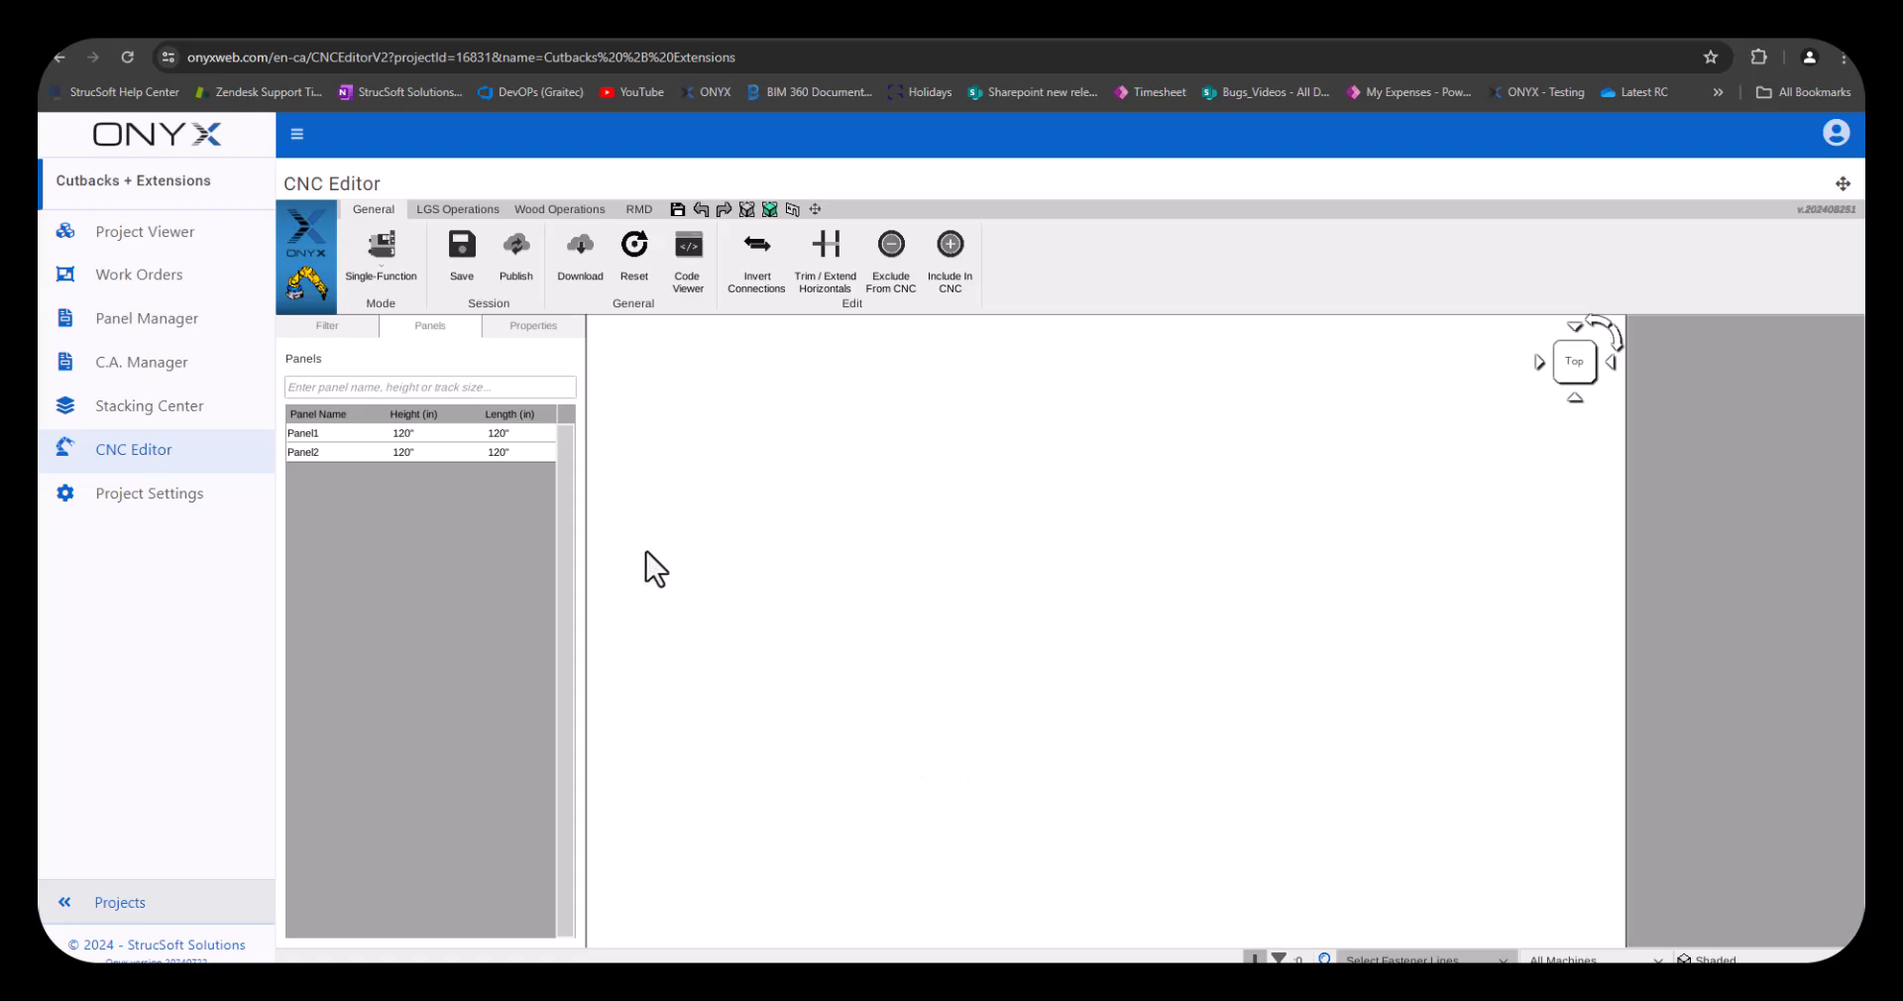
mouse_move(1204, 981)
click(1203, 904)
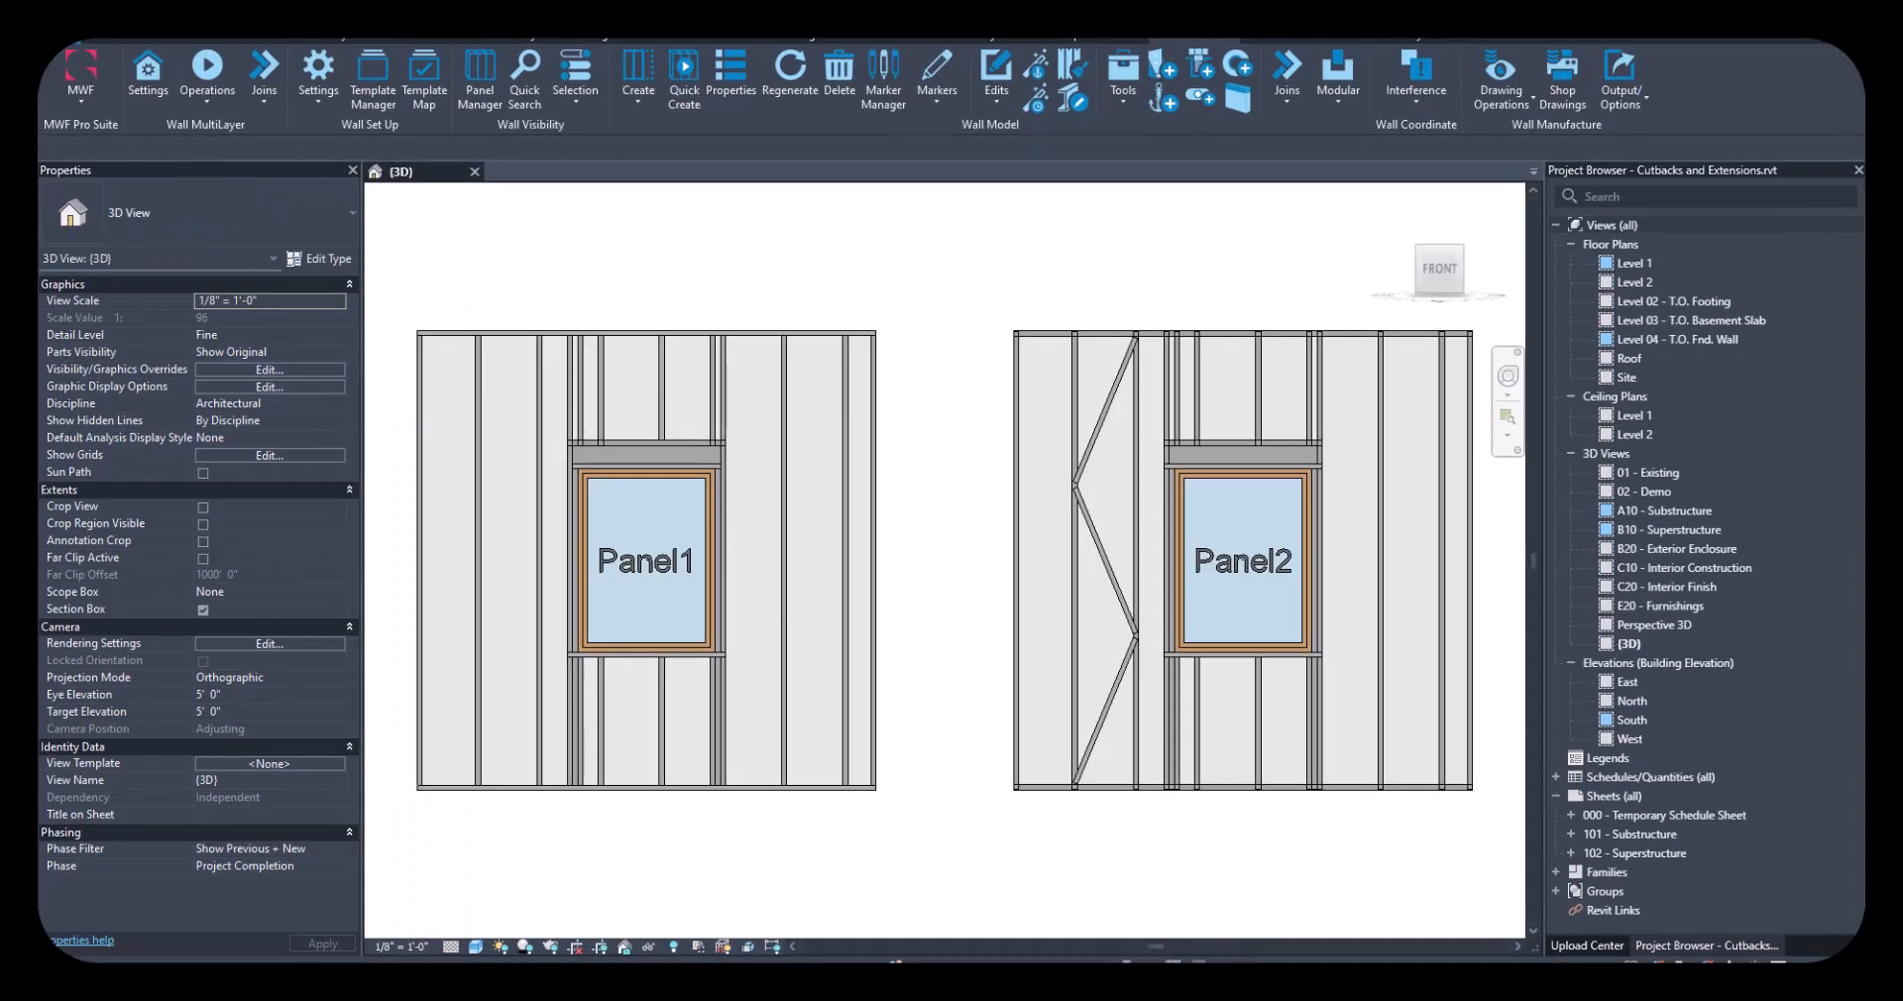
Switch to the ONYX CNC Editor, load Panel1 and examine the framing above its window opening
click(1191, 981)
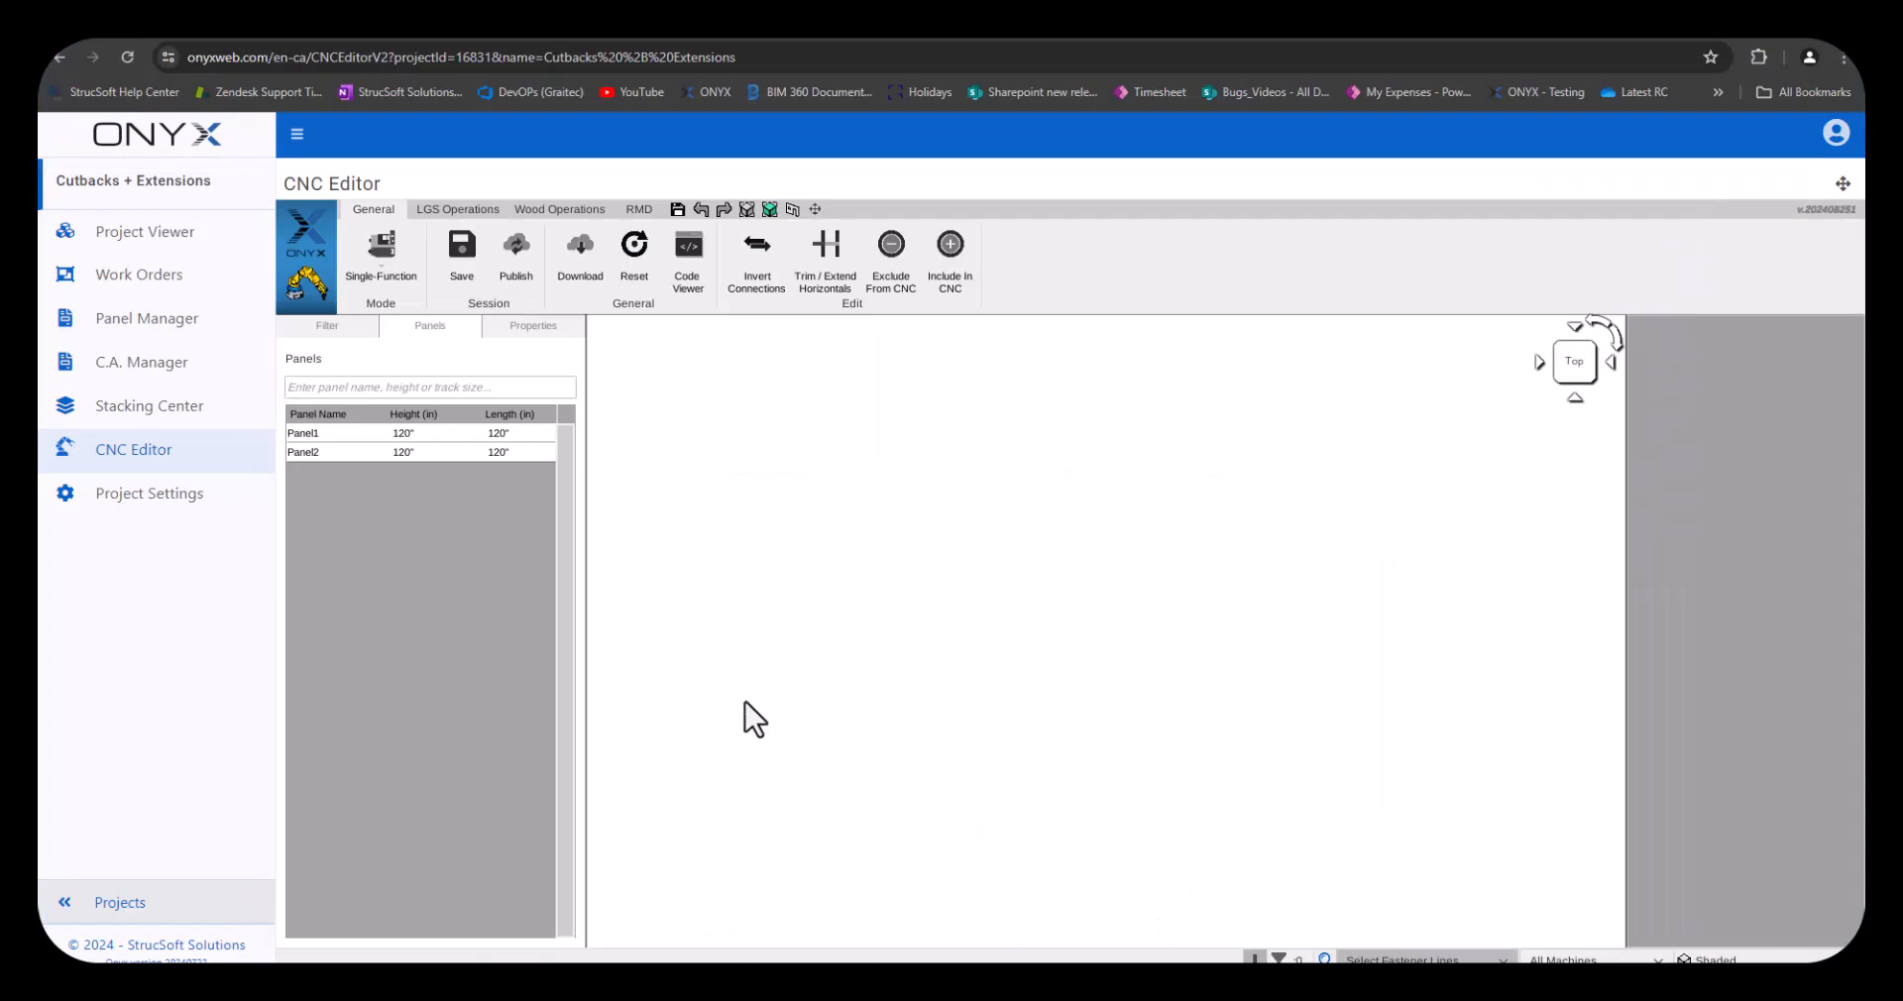
click(354, 436)
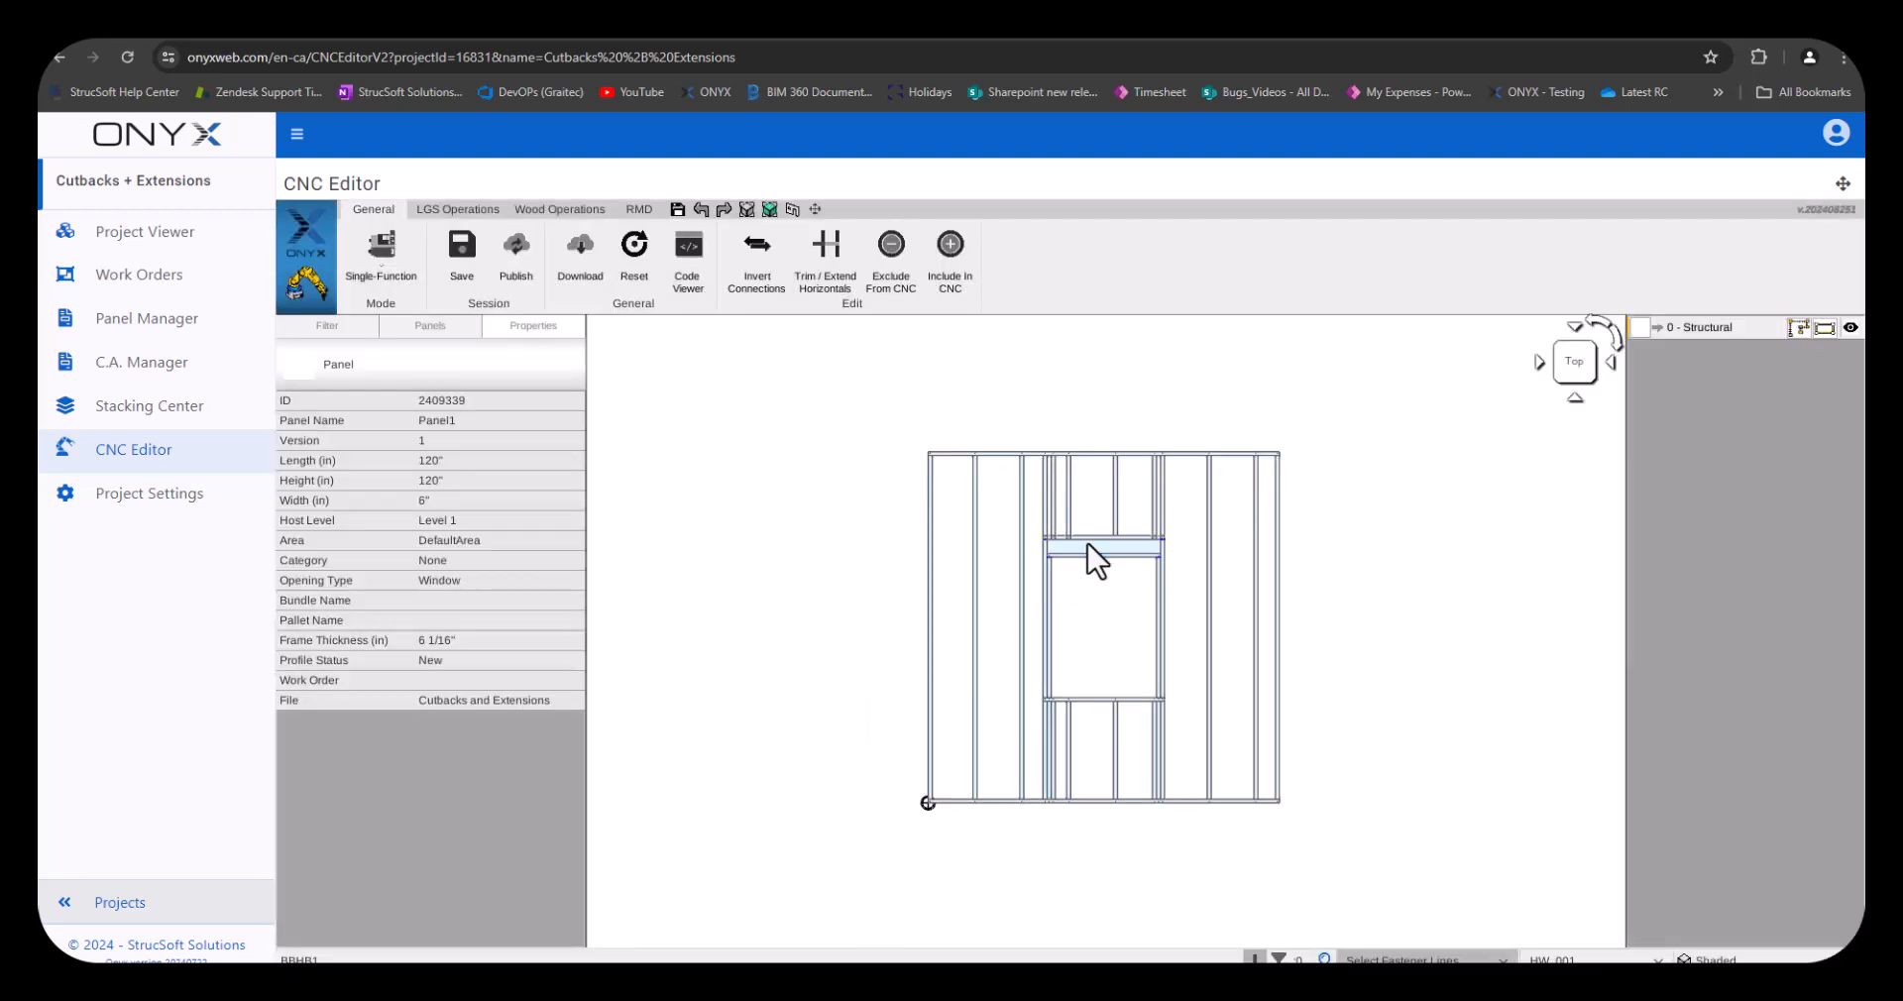
scroll(1091, 496, up, 5)
middle_drag(1102, 426, 1139, 786)
scroll(1100, 713, up, 2)
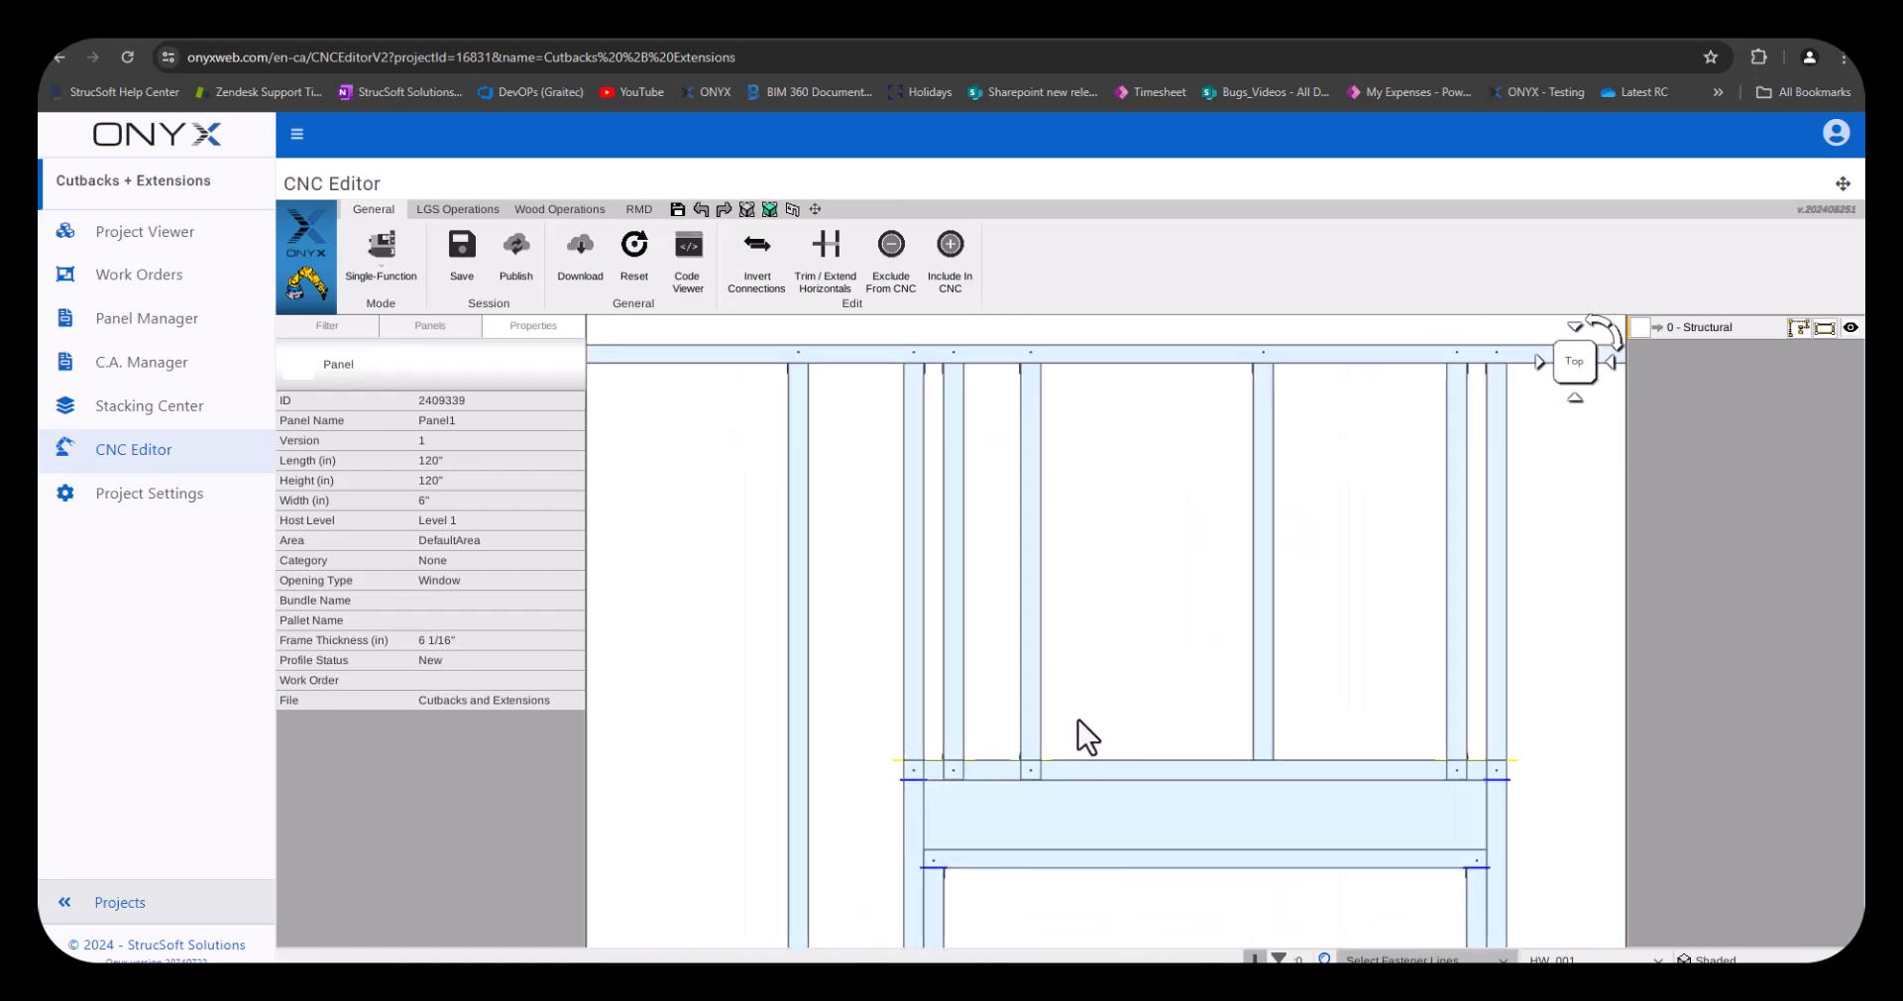
scroll(1089, 737, up, 1)
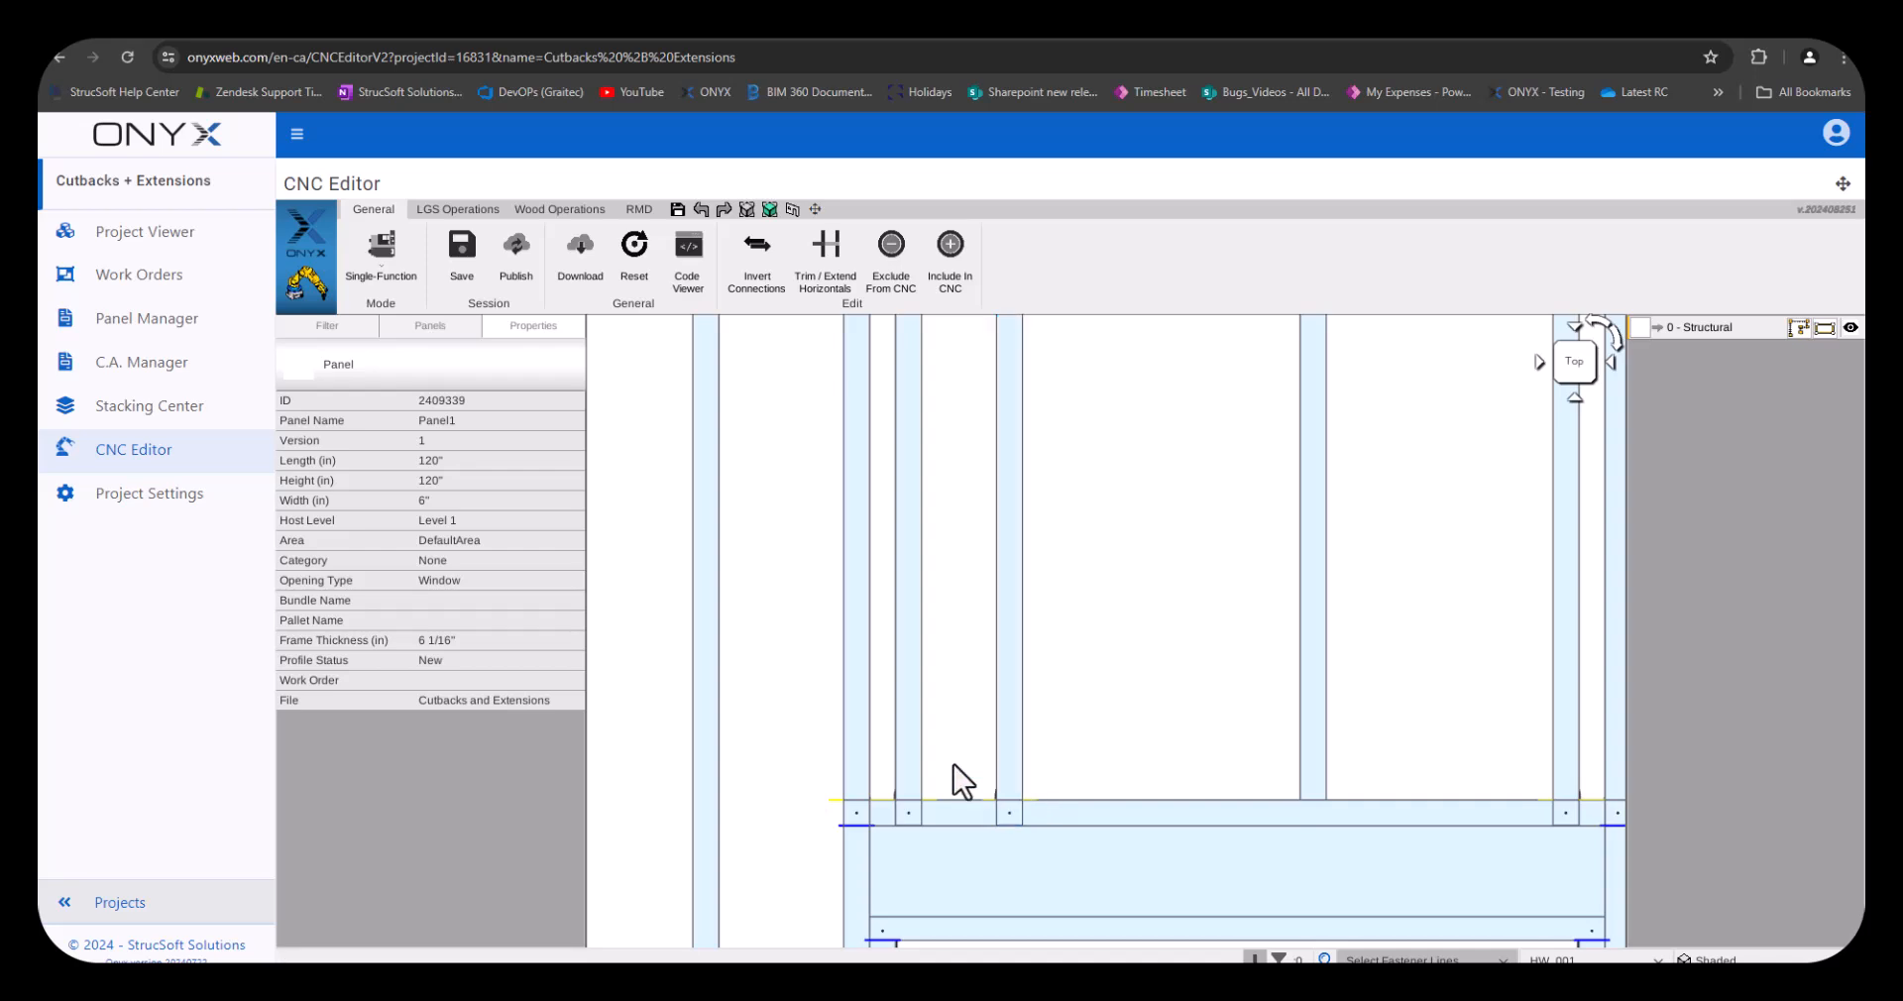
Inspect in 3D how the cripple studs meet the header track, and return to the Top view
scroll(922, 818, up, 2)
mouse_move(1007, 816)
middle_down()
mouse_move(1025, 728)
mouse_move(1031, 799)
mouse_move(998, 805)
middle_up()
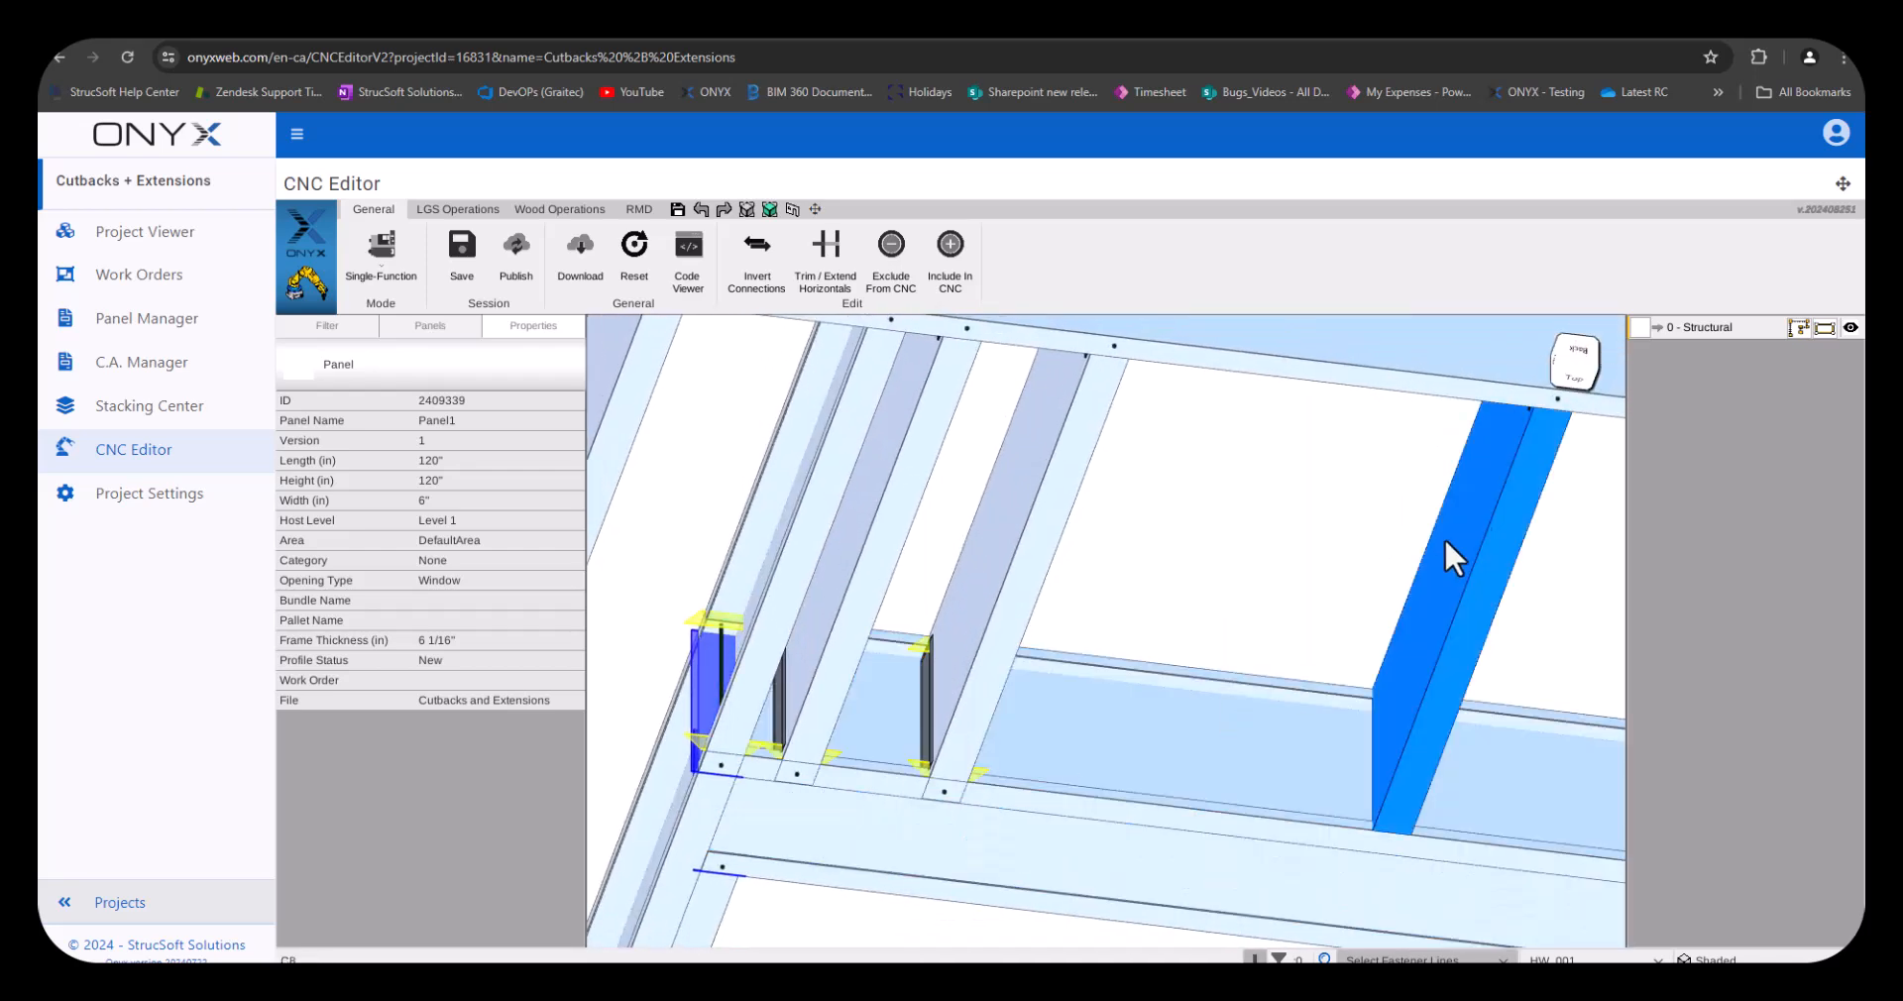
click(1572, 381)
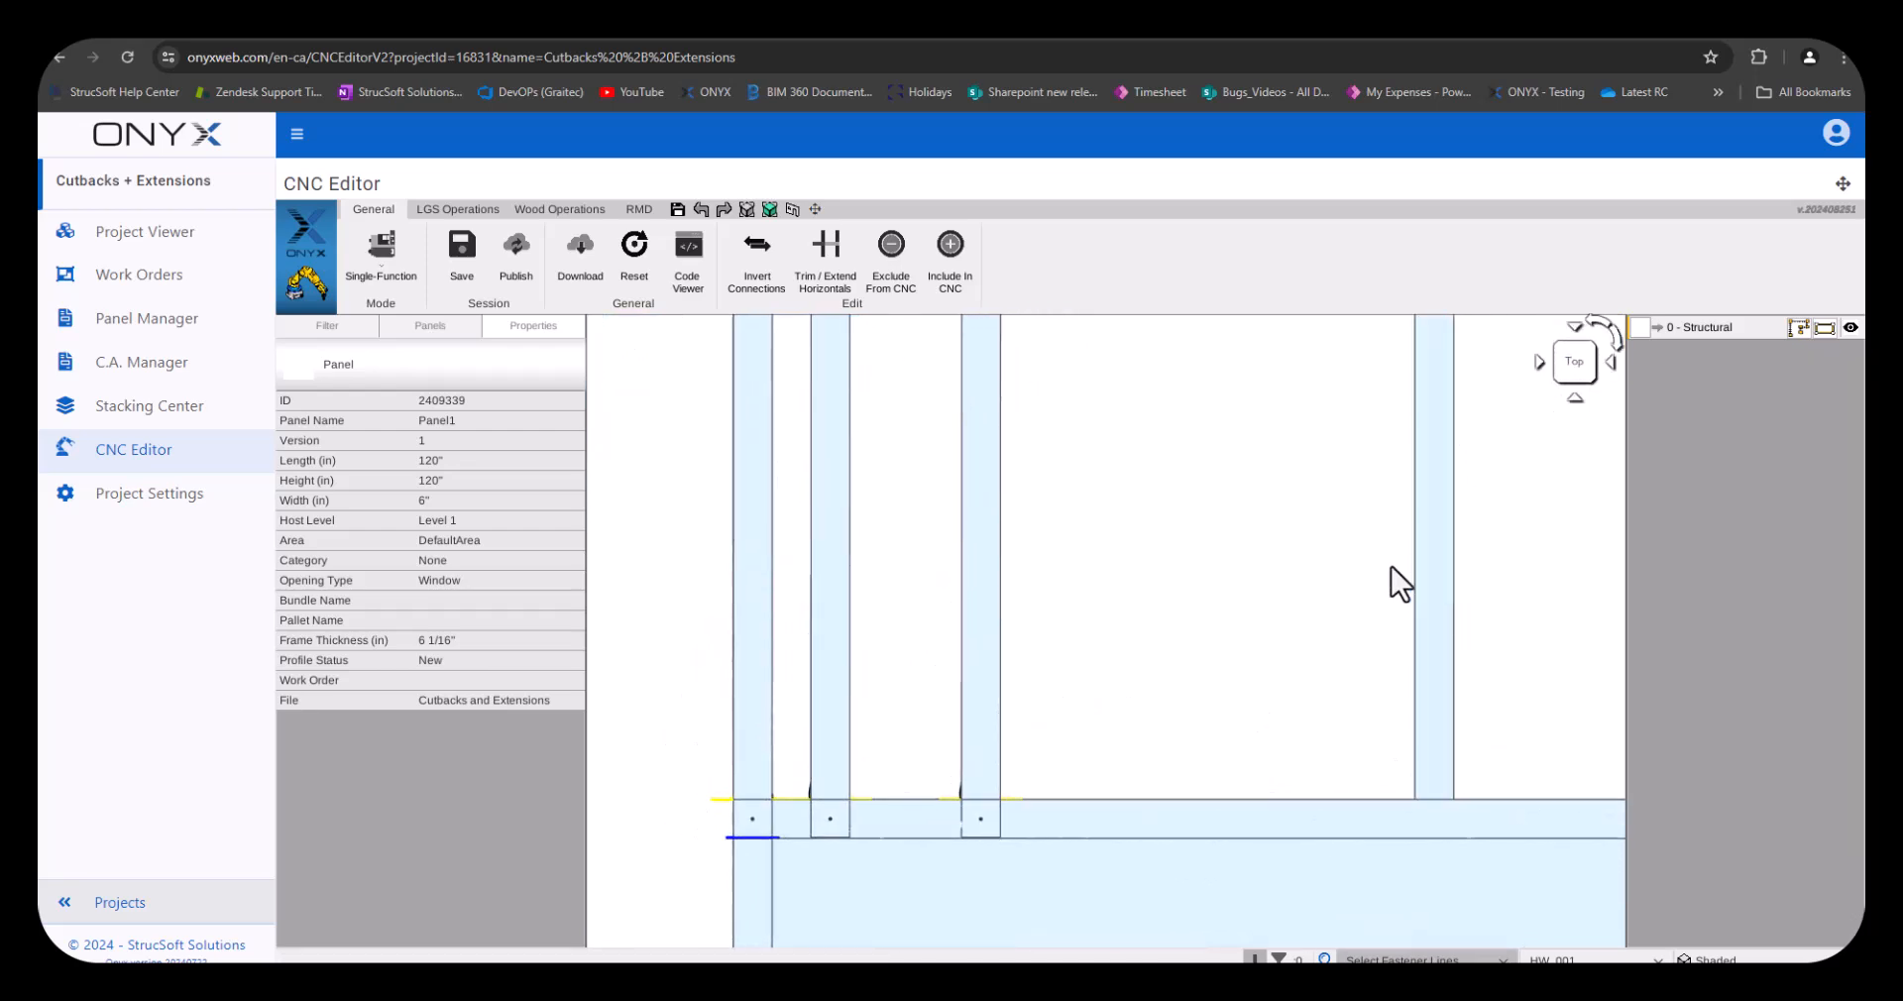
middle_drag(1457, 595, 1256, 745)
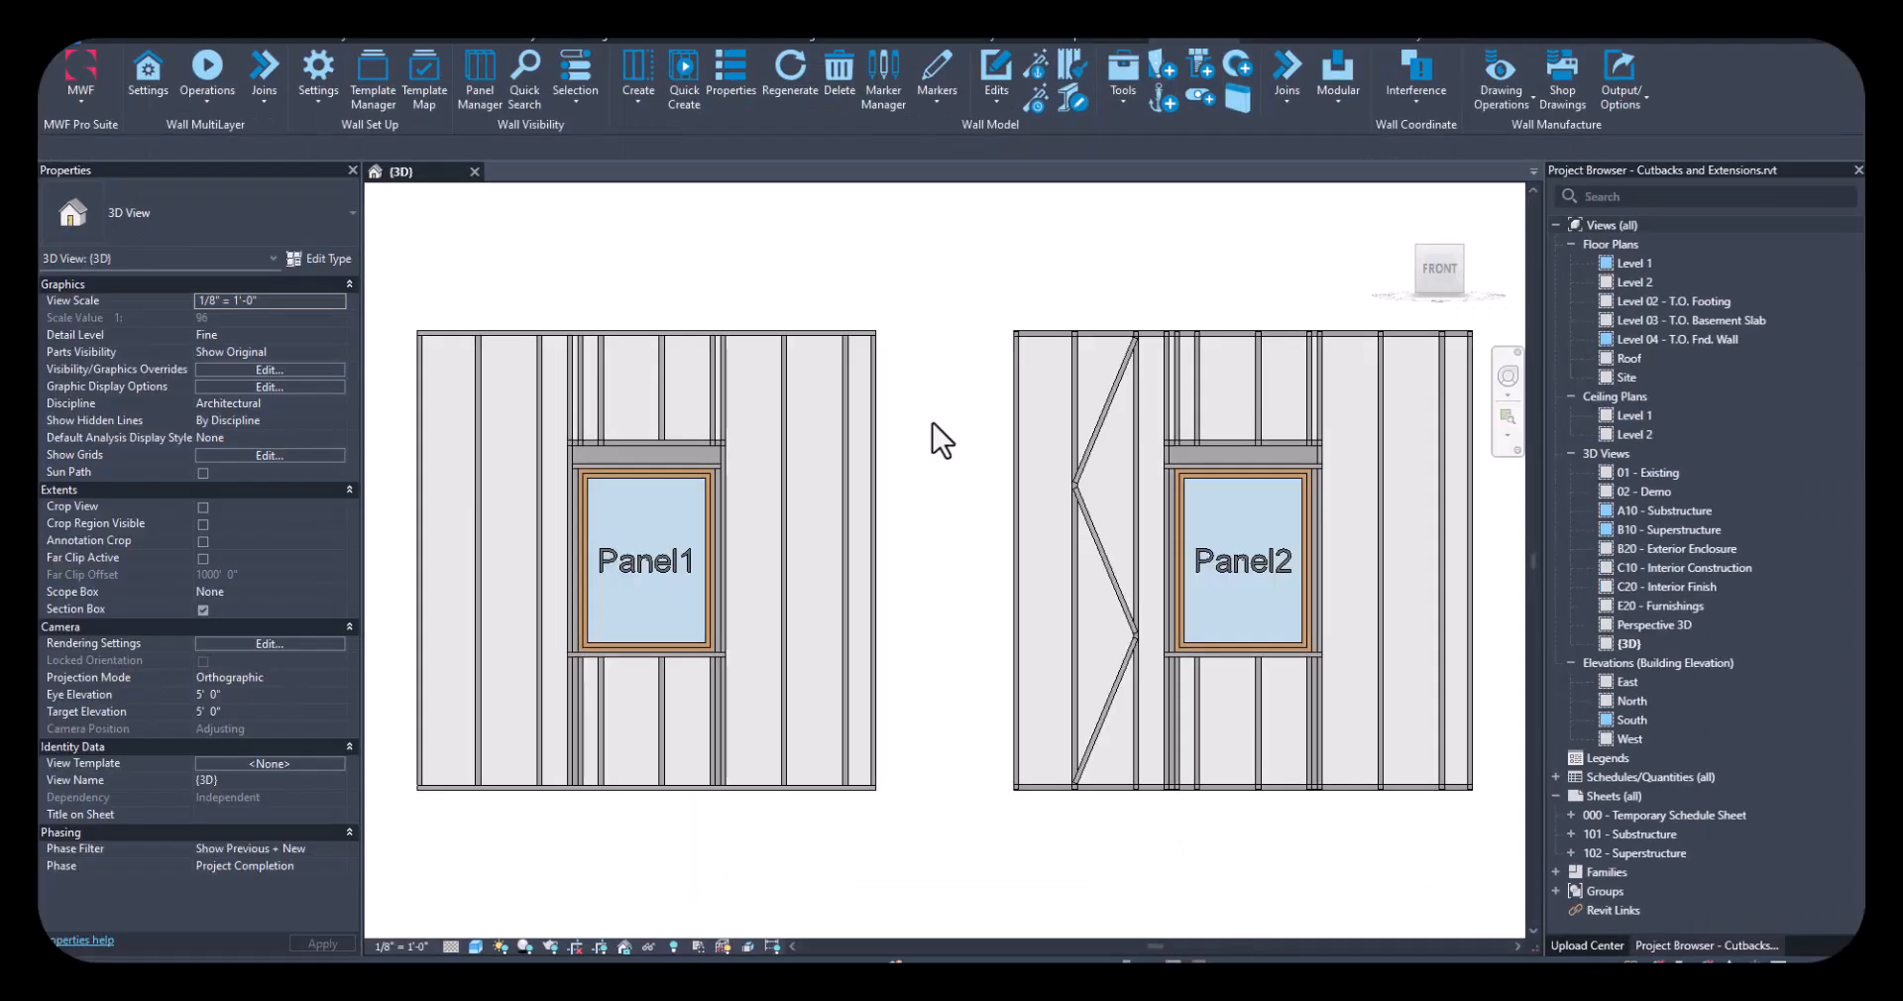
Switch to Revit, select the middle cripple stud above Panel1's window and set the view's detail level to Coarse
scroll(920, 458, up, 3)
middle_drag(1002, 480, 1423, 416)
scroll(927, 361, up, 3)
middle_drag(954, 391, 808, 540)
scroll(794, 467, up, 2)
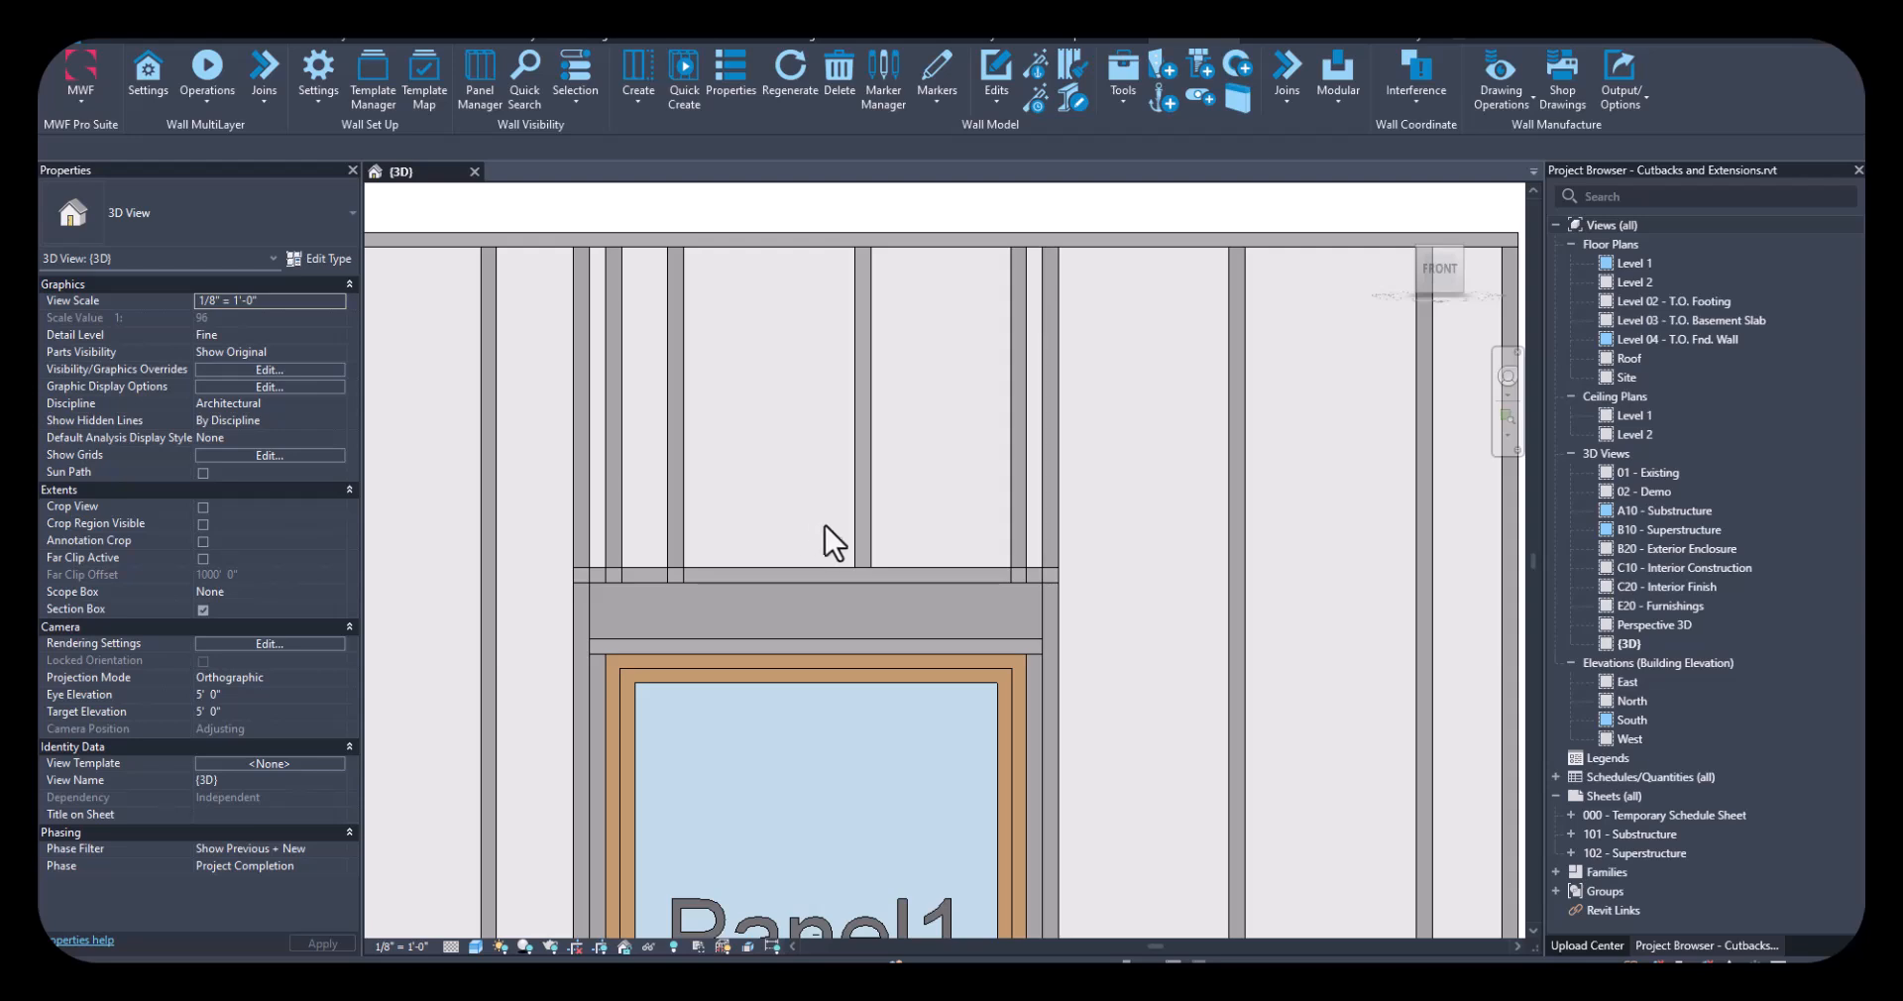
click(862, 533)
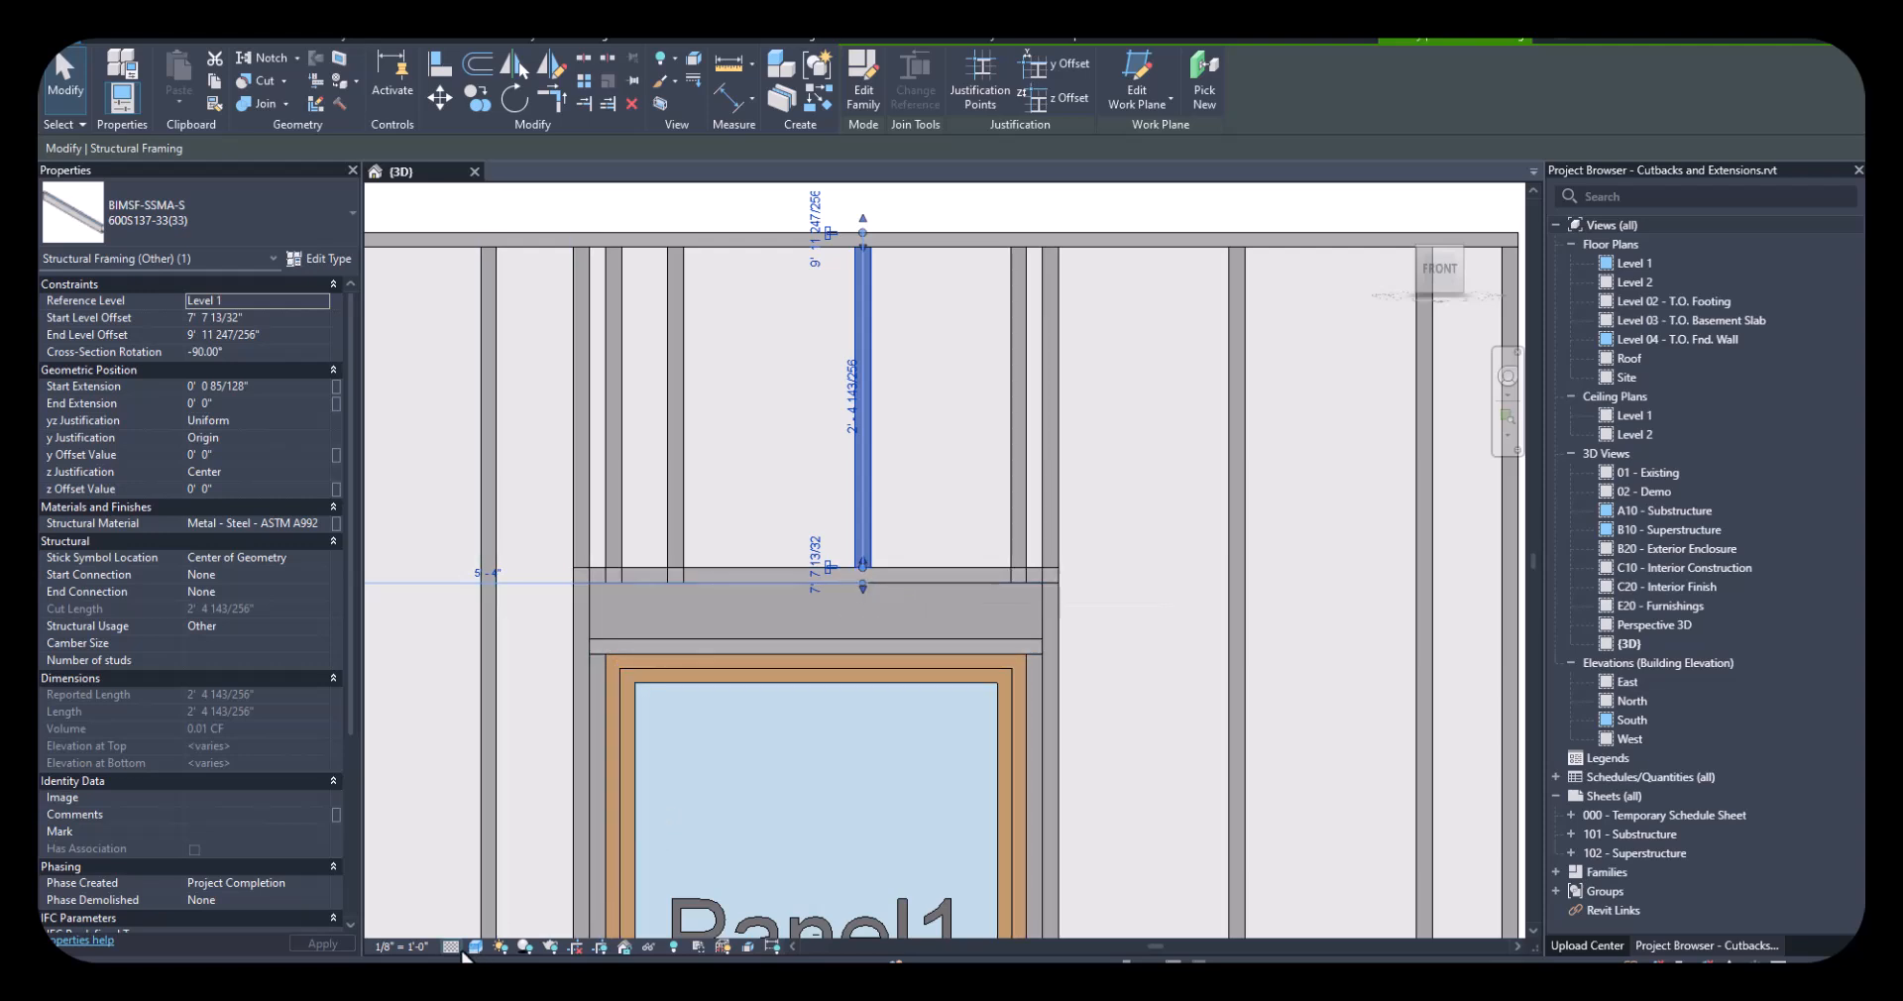
click(451, 947)
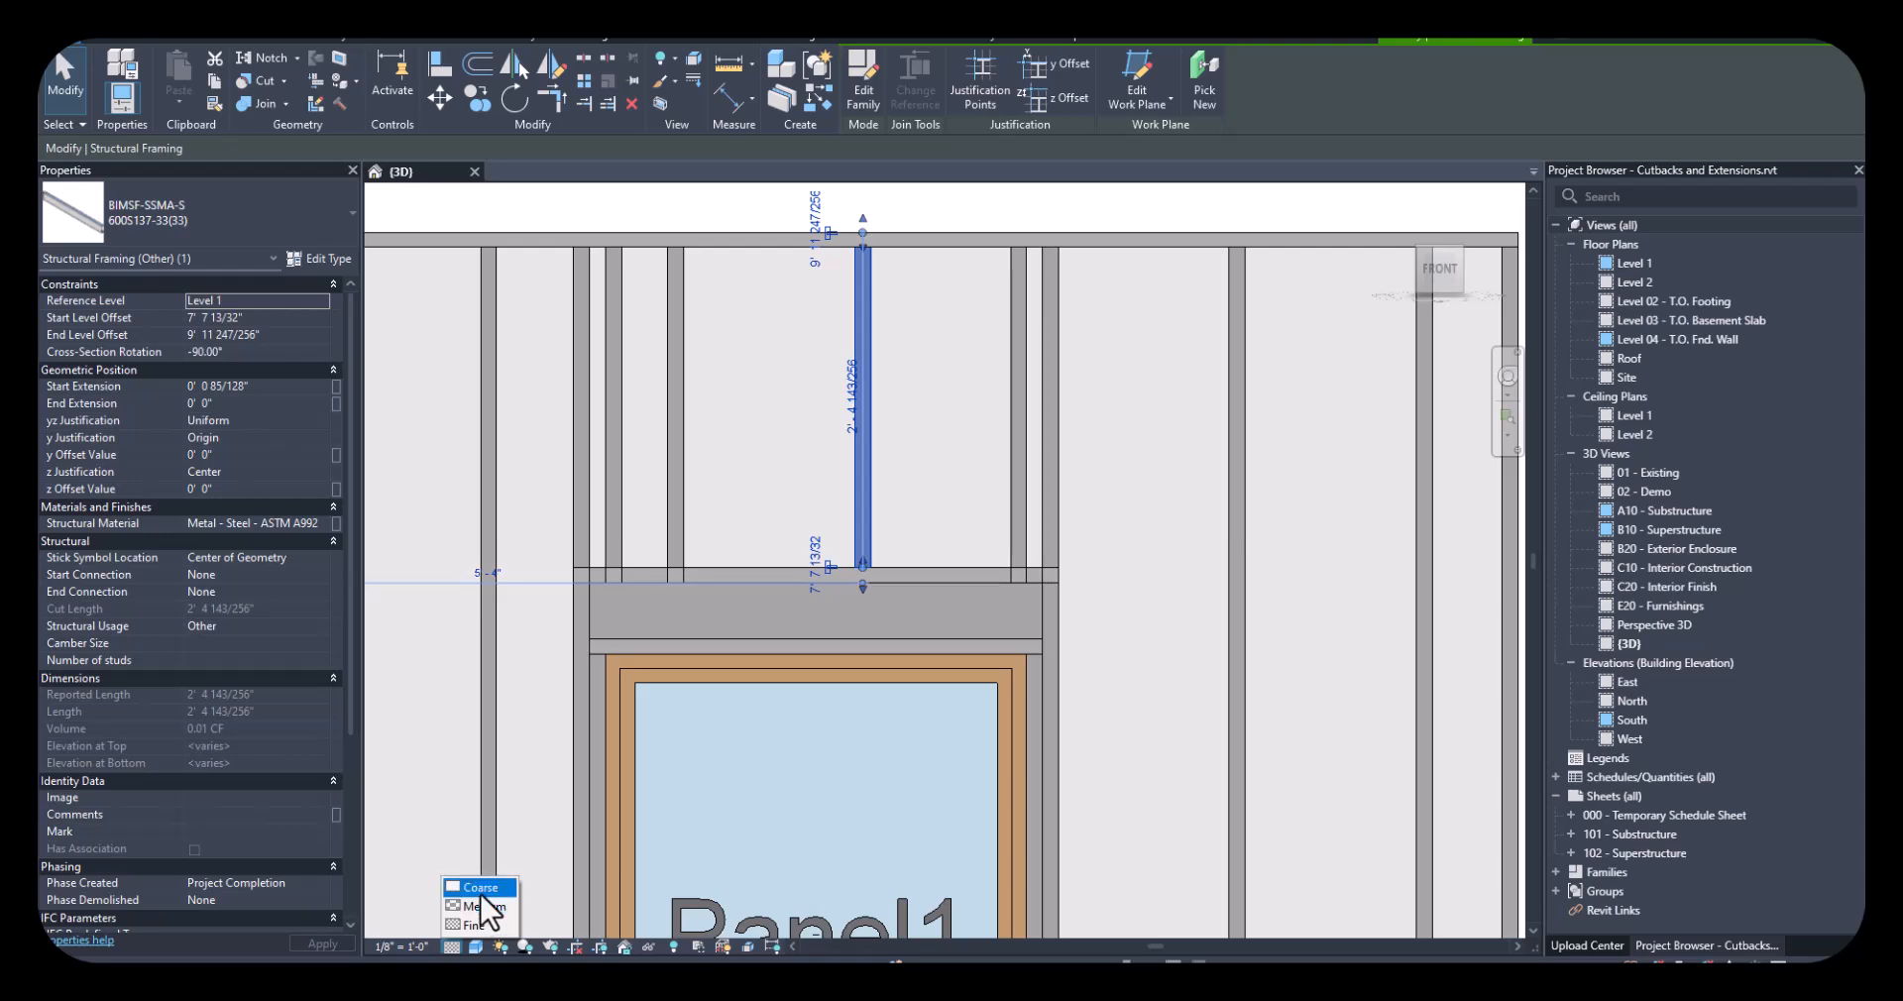
click(479, 887)
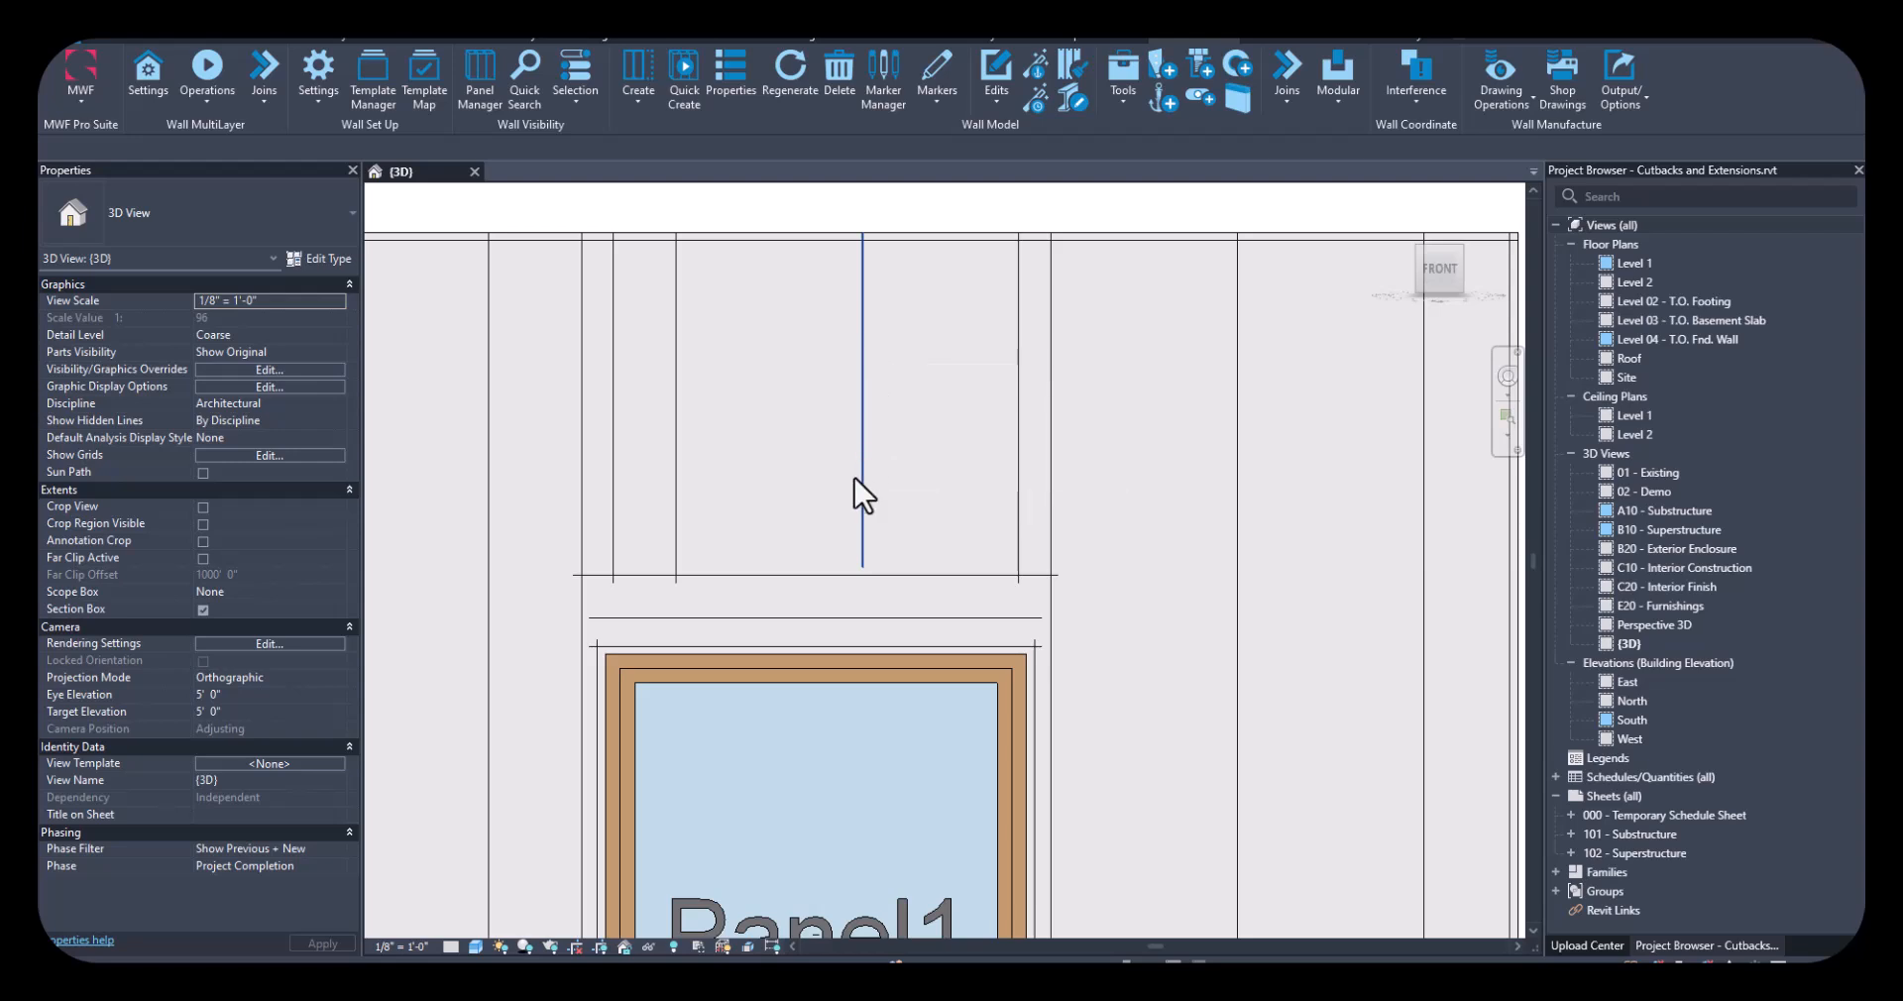
Compare the stick lines of the middle cripple stud and the horizontal member above Panel1's window by selecting each
scroll(863, 506, up, 1)
click(866, 530)
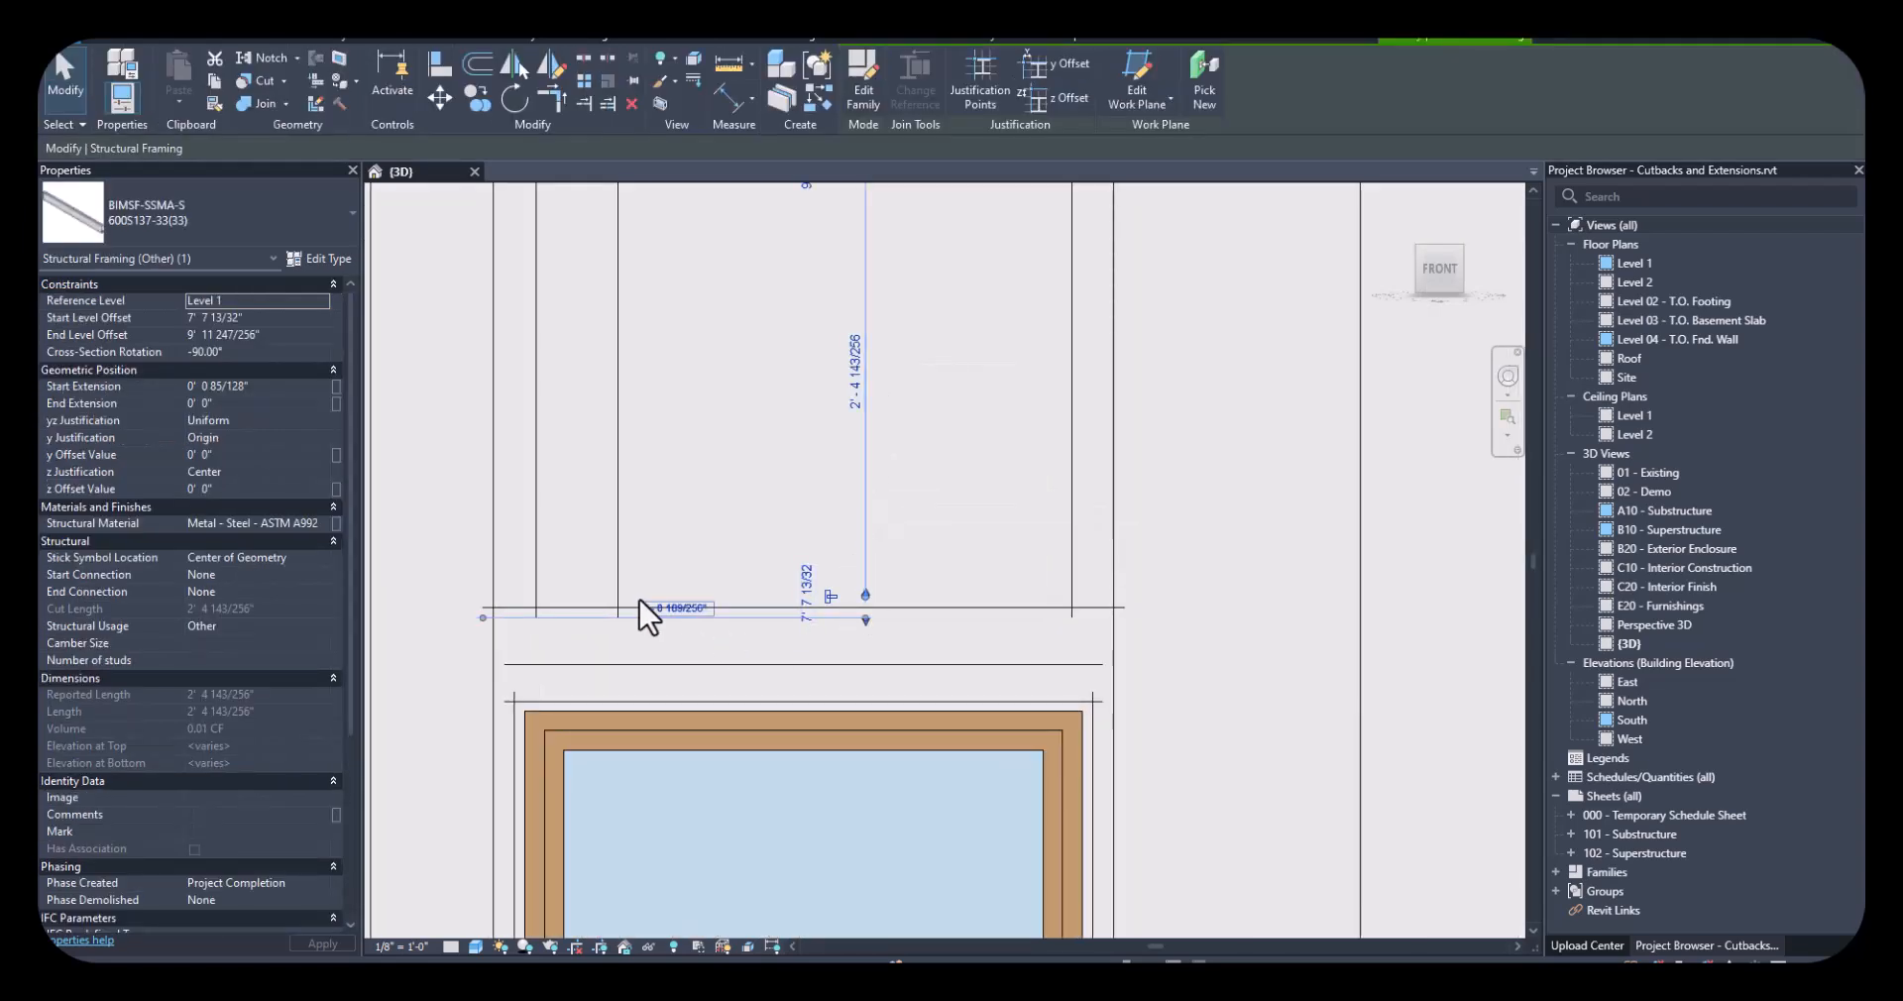
click(585, 608)
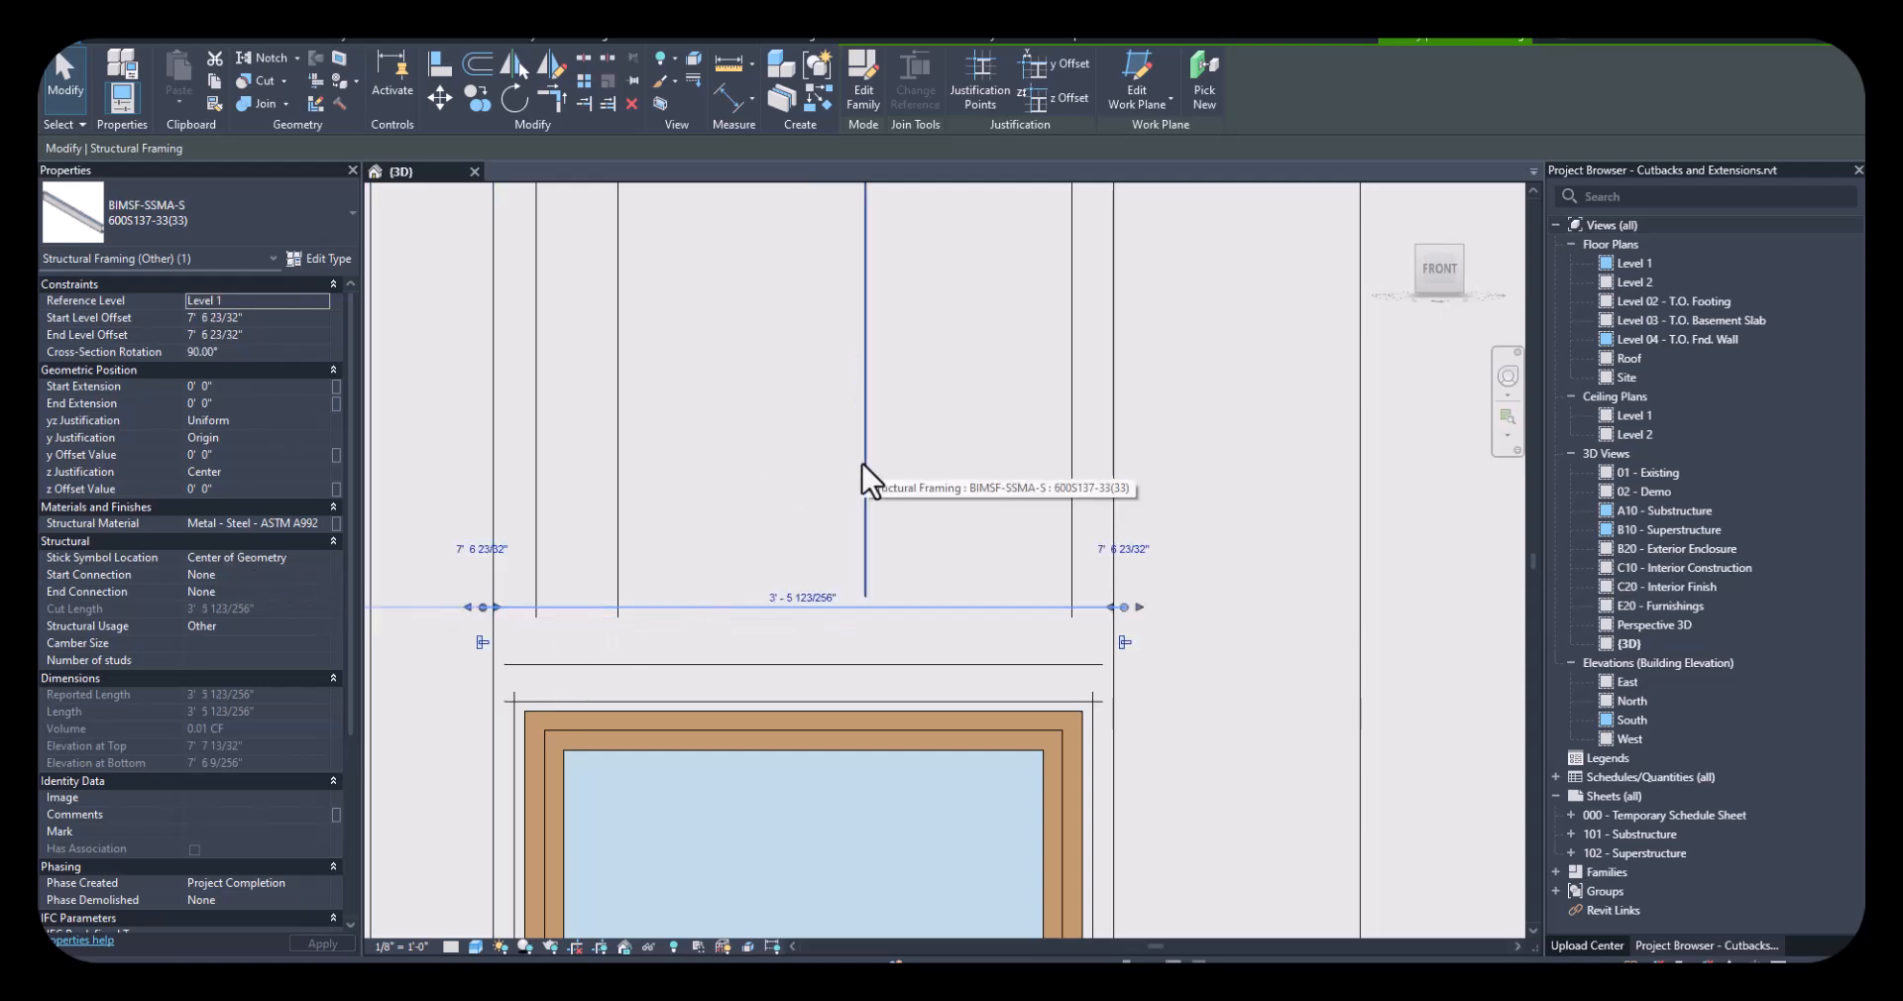
click(900, 508)
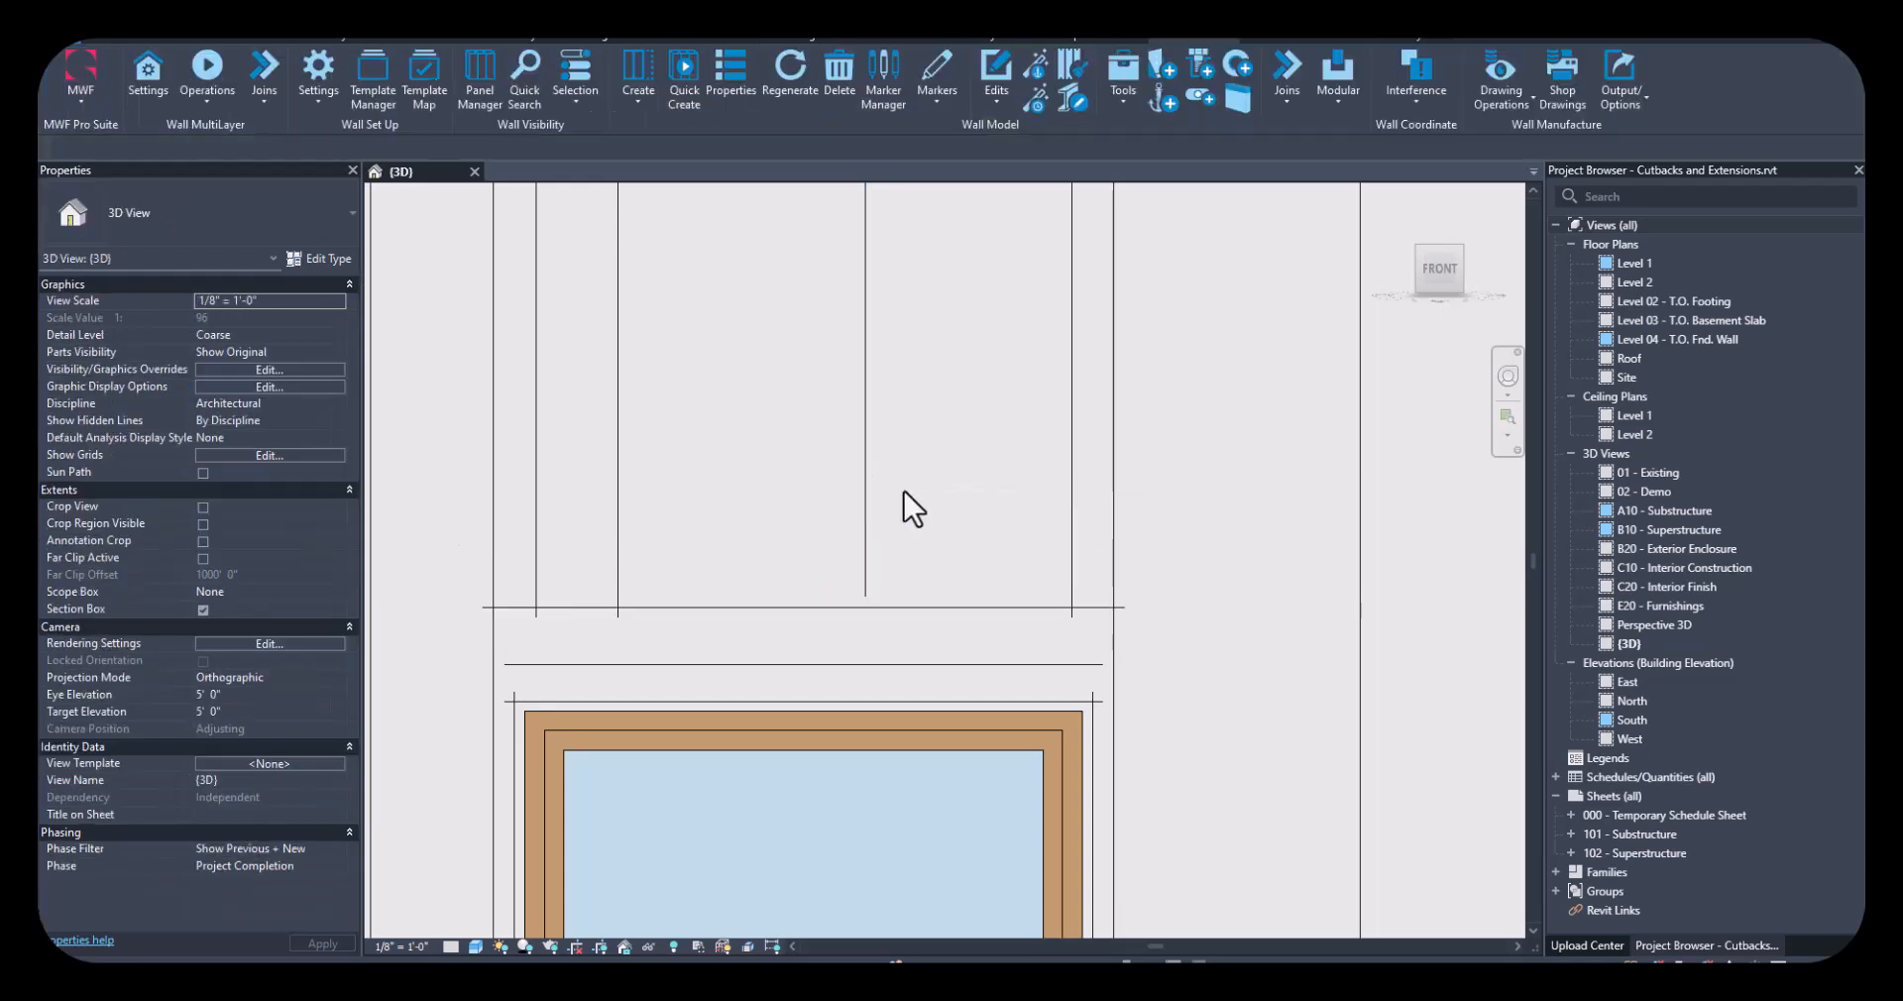
scroll(898, 500, down, 2)
click(876, 494)
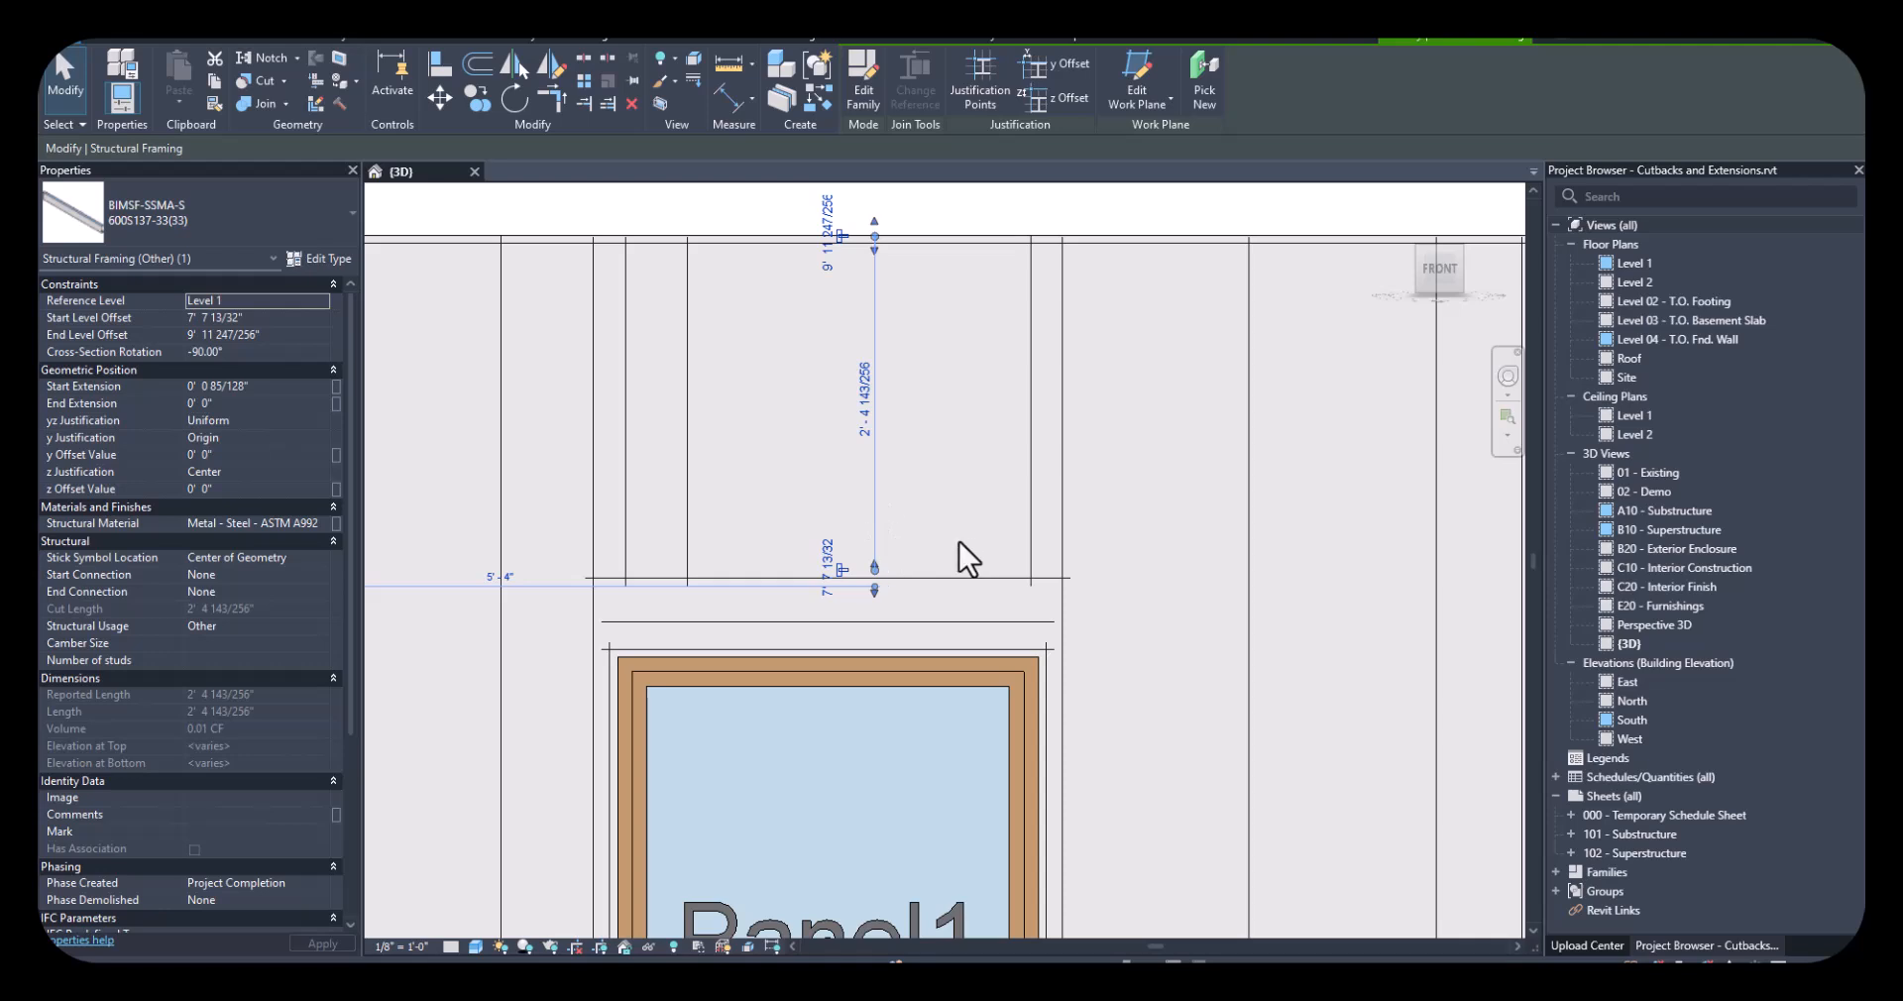
Clear the selection and examine how Panel2's member lines meet above and below its window
scroll(969, 539, down, 3)
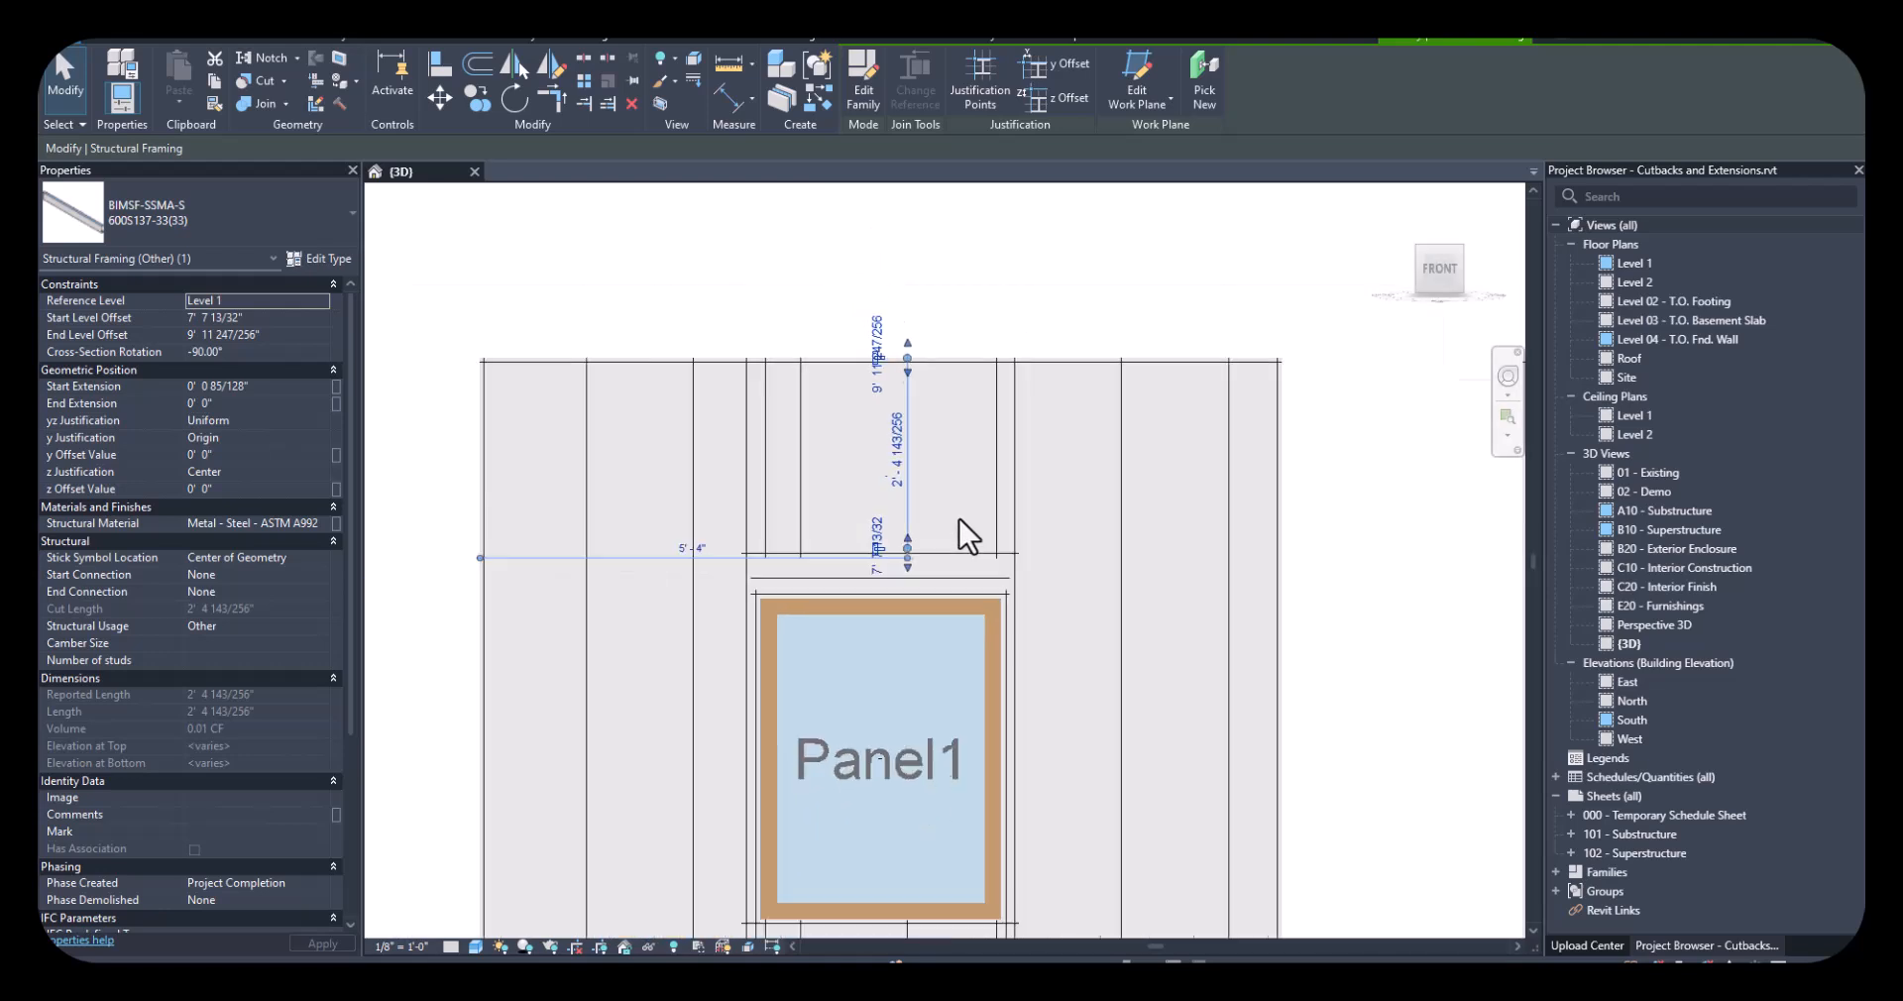
click(1294, 523)
middle_drag(1293, 522, 984, 451)
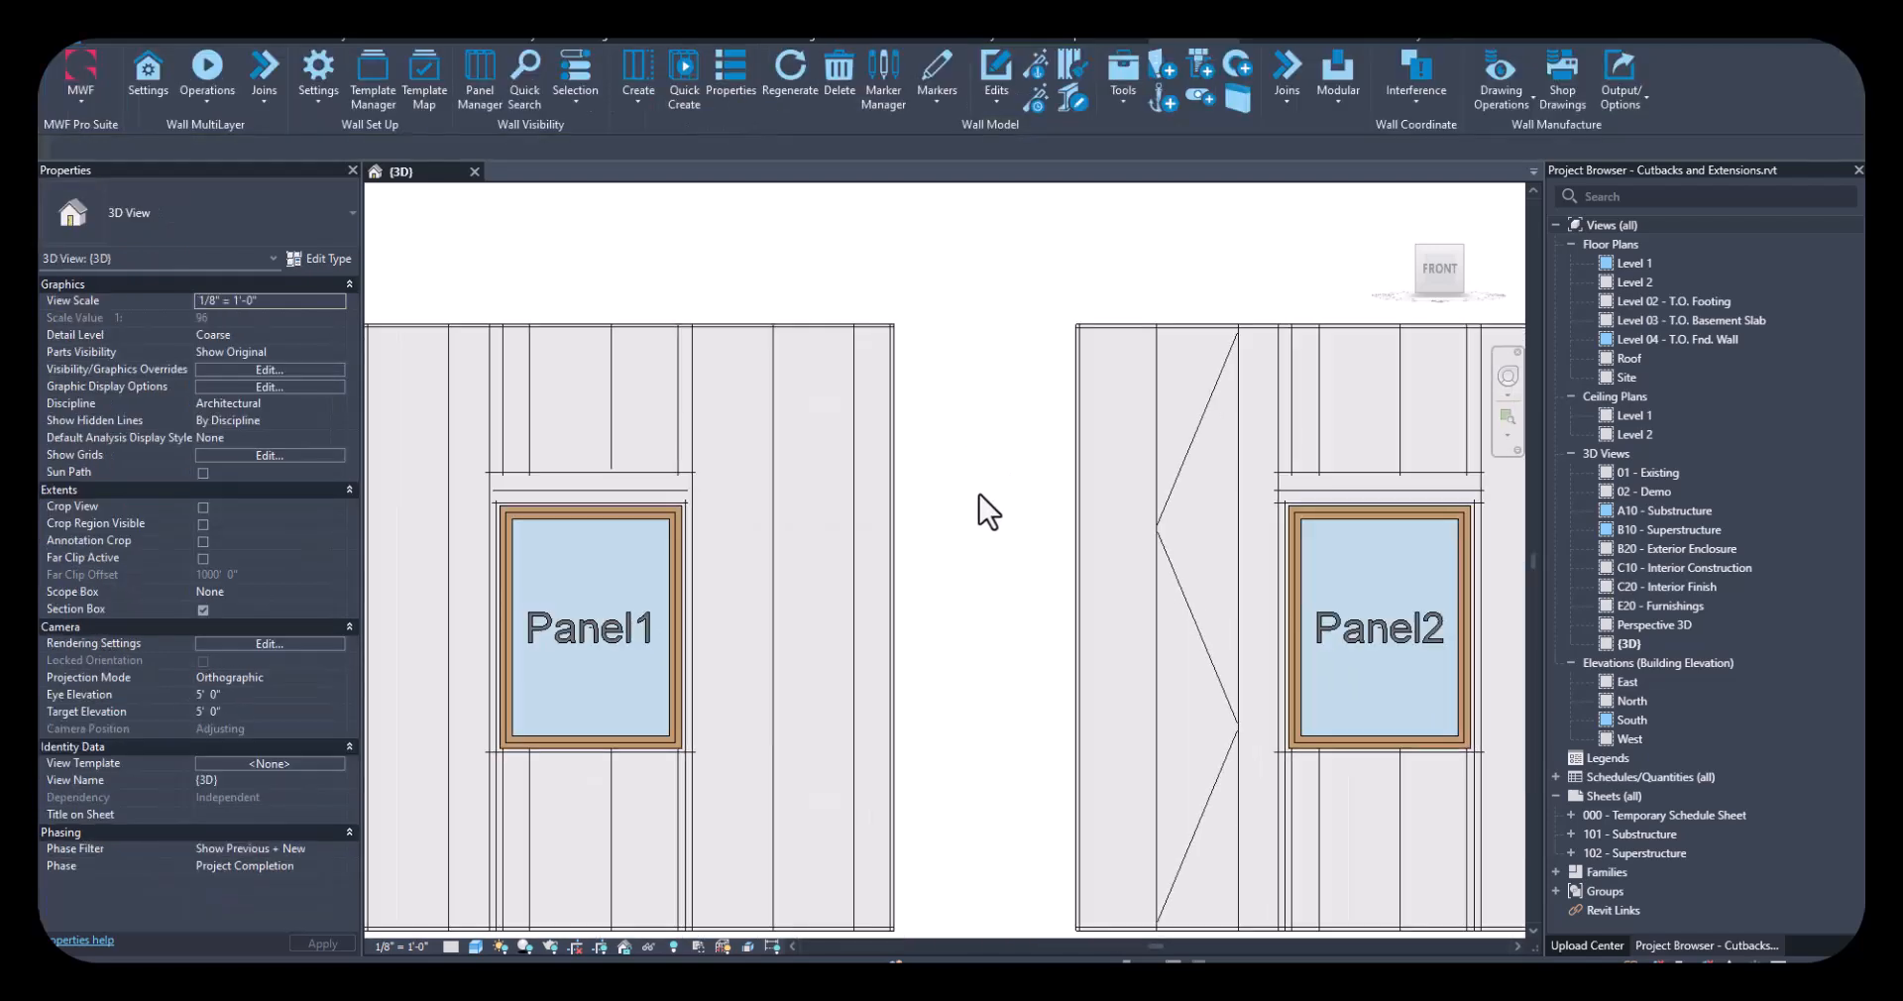
middle_drag(1037, 664, 781, 679)
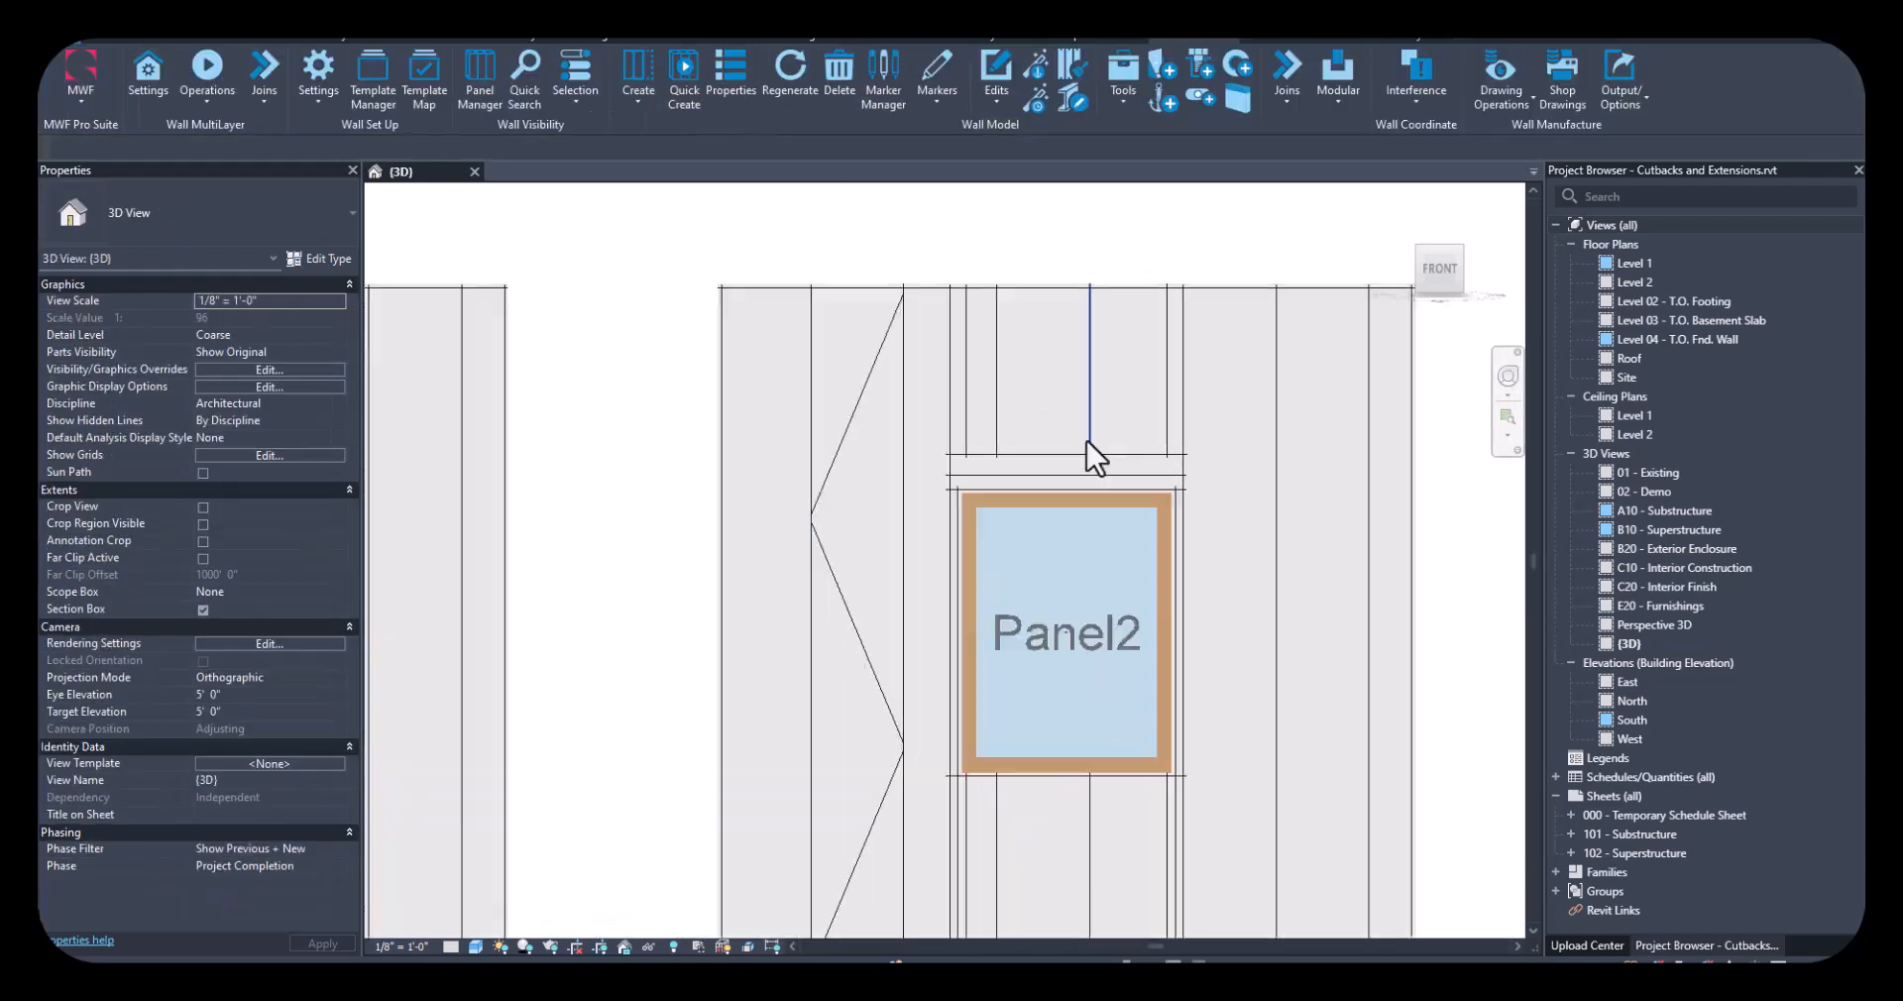
scroll(1096, 437, up, 4)
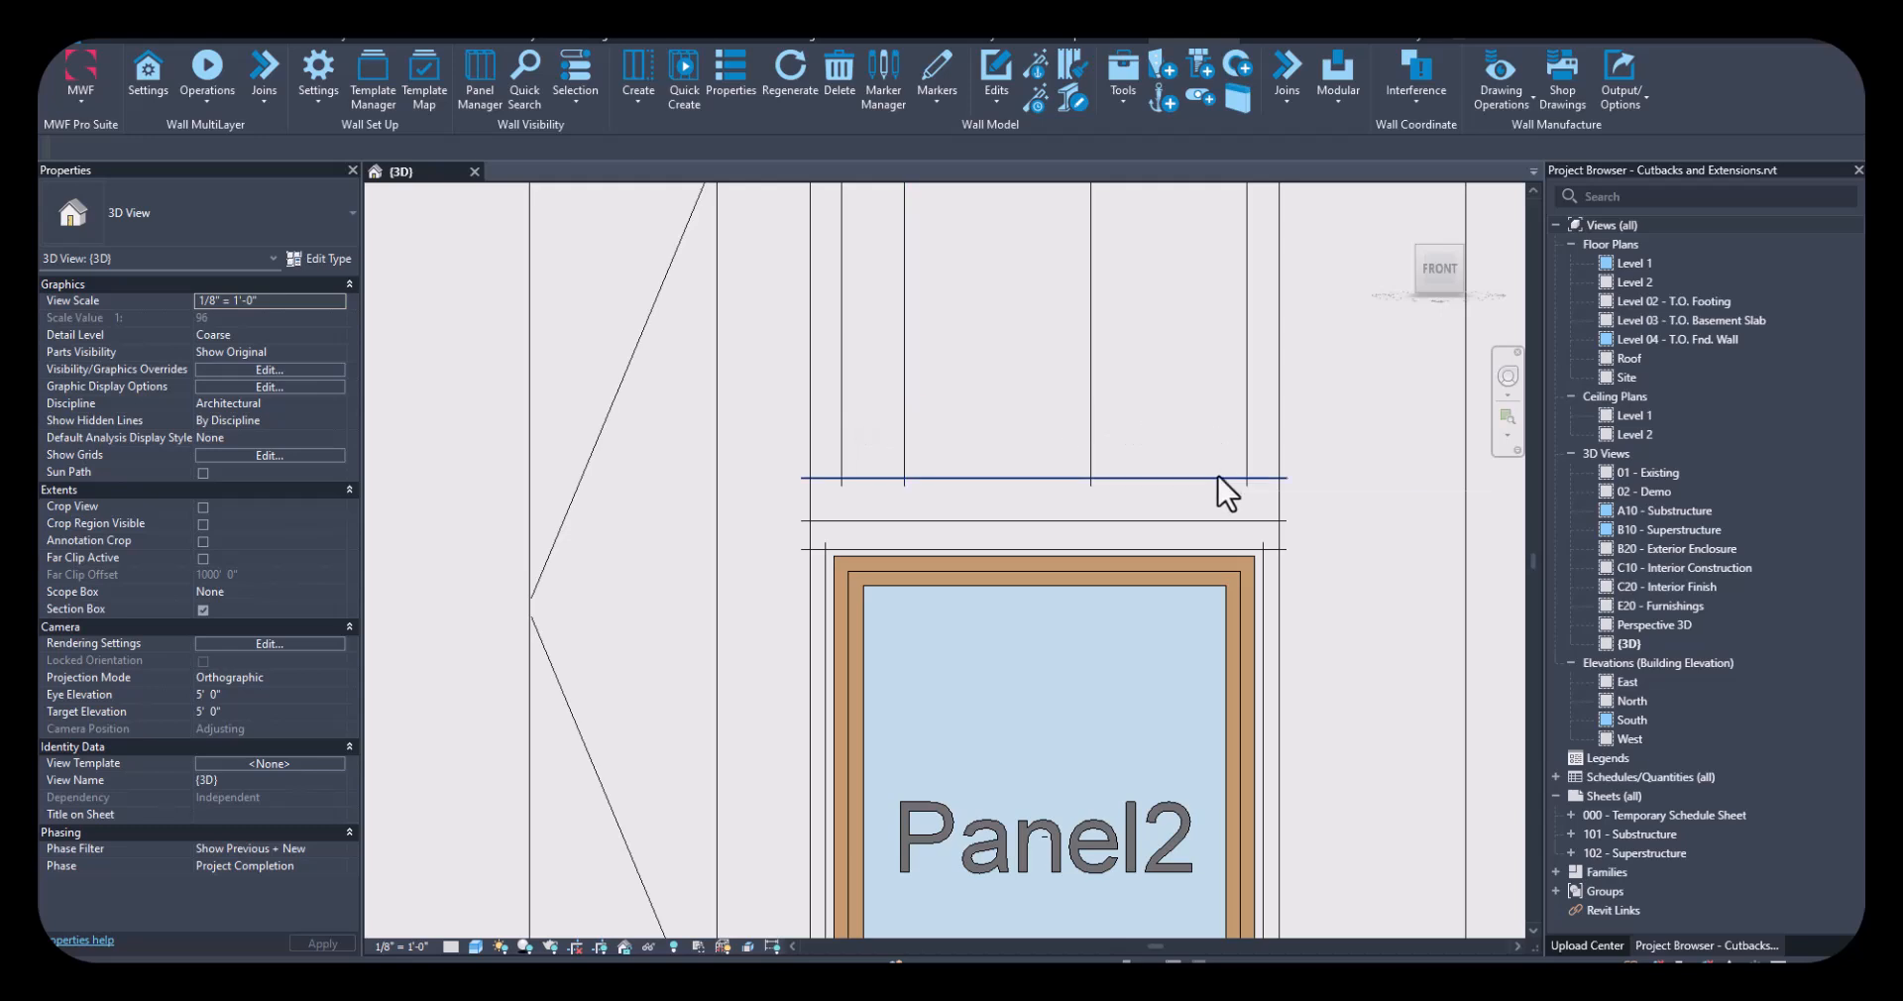
scroll(1110, 660, down, 1)
scroll(1110, 660, down, 3)
middle_drag(1150, 741, 1154, 399)
scroll(1080, 593, up, 4)
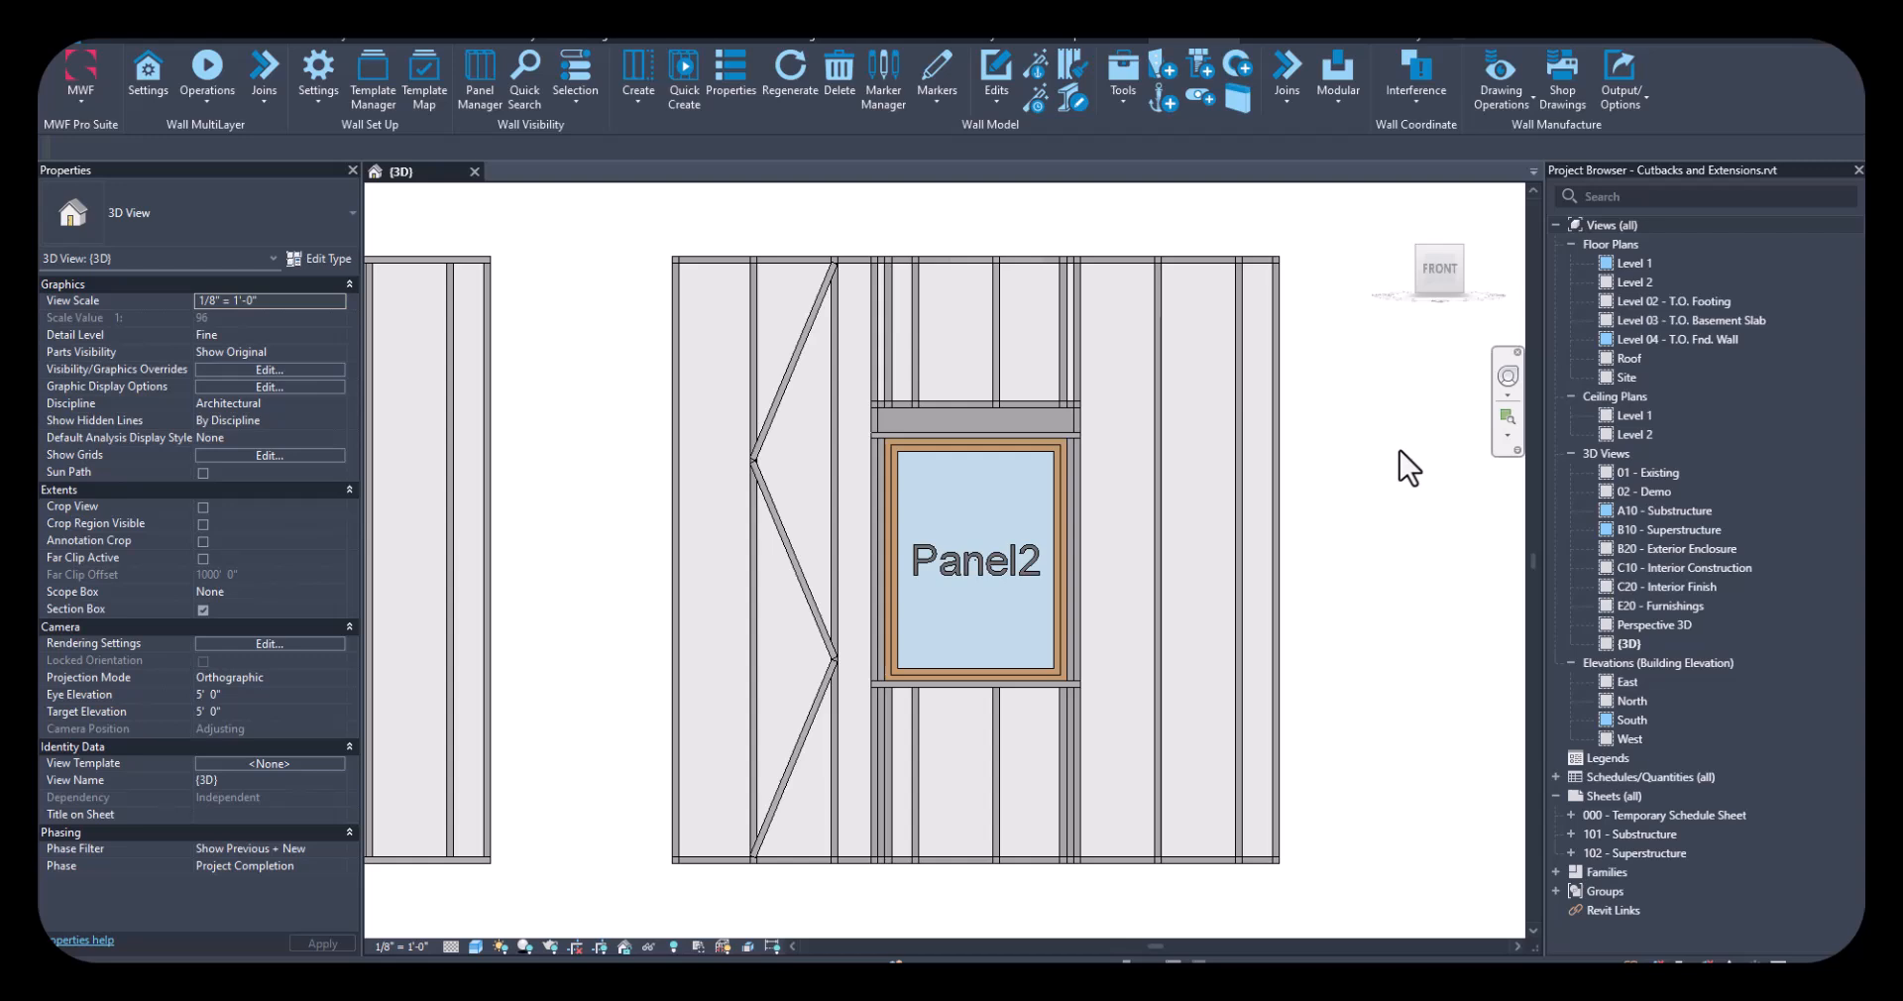
Open Panel2's properties from the middle cripple stud above its window and apply the Set Cripples Flush - Inner cutback
click(1003, 329)
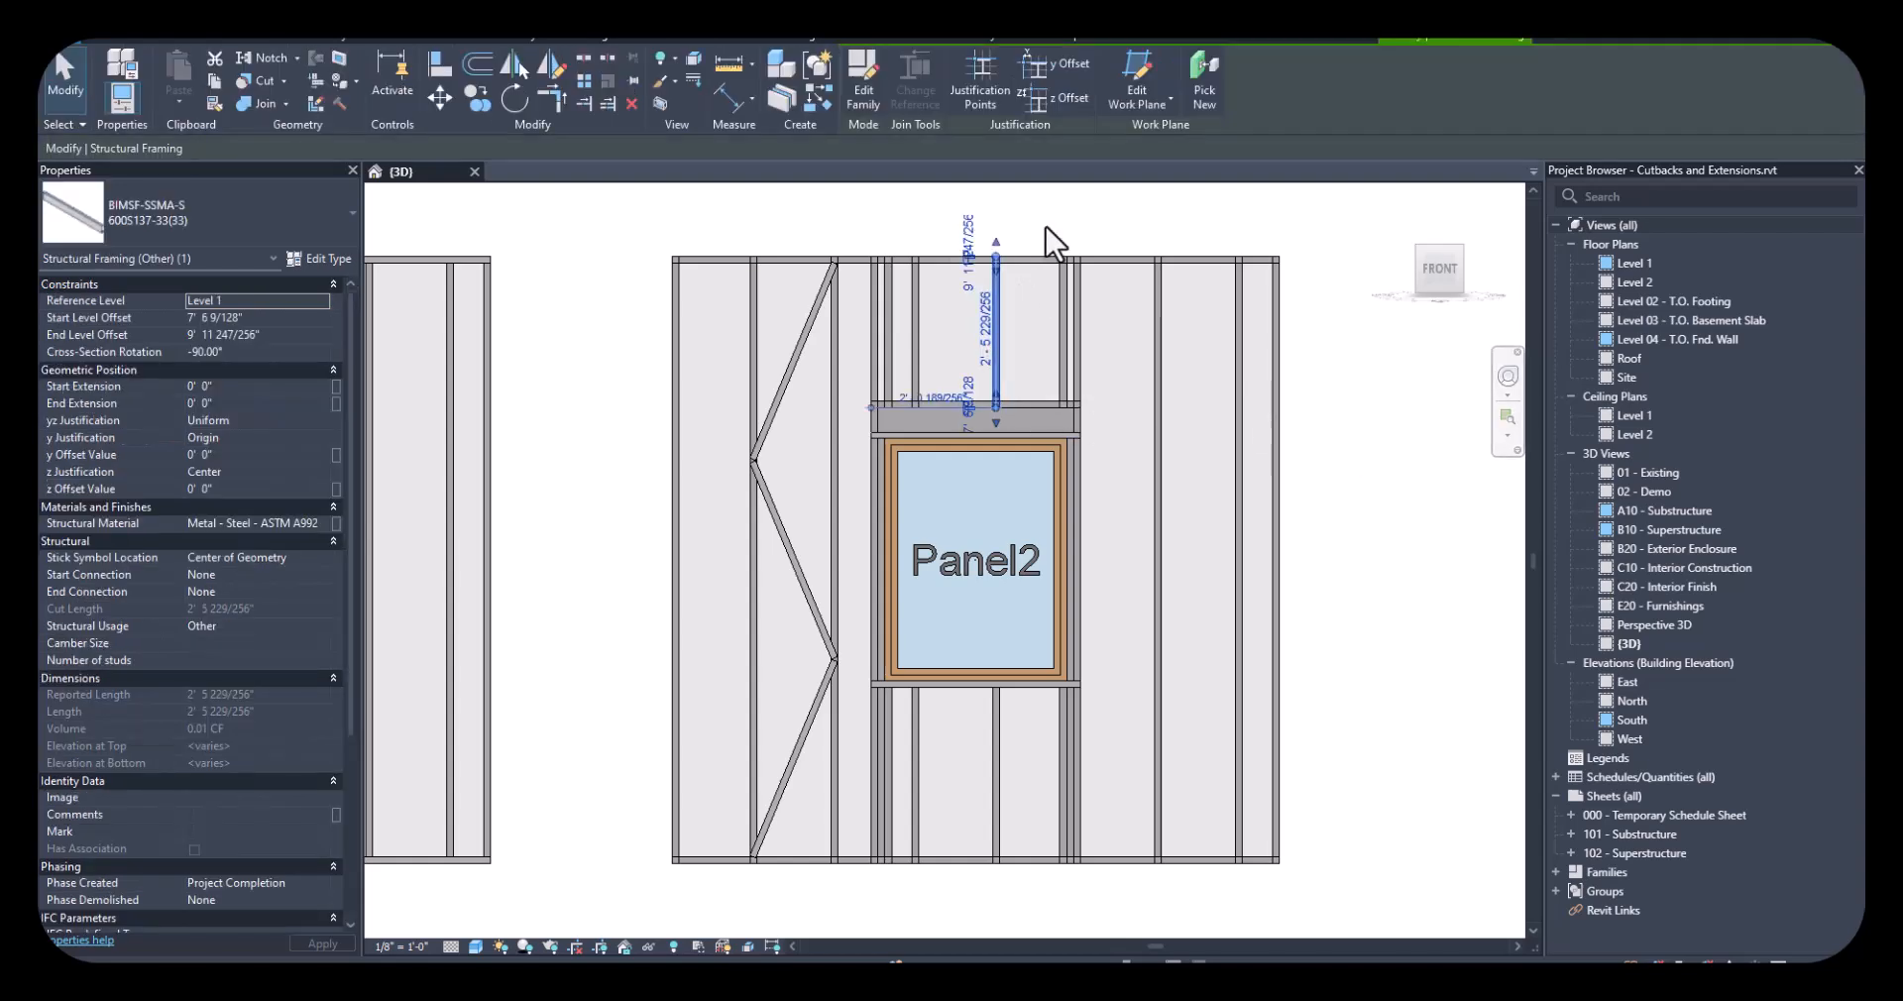
click(1171, 34)
click(737, 85)
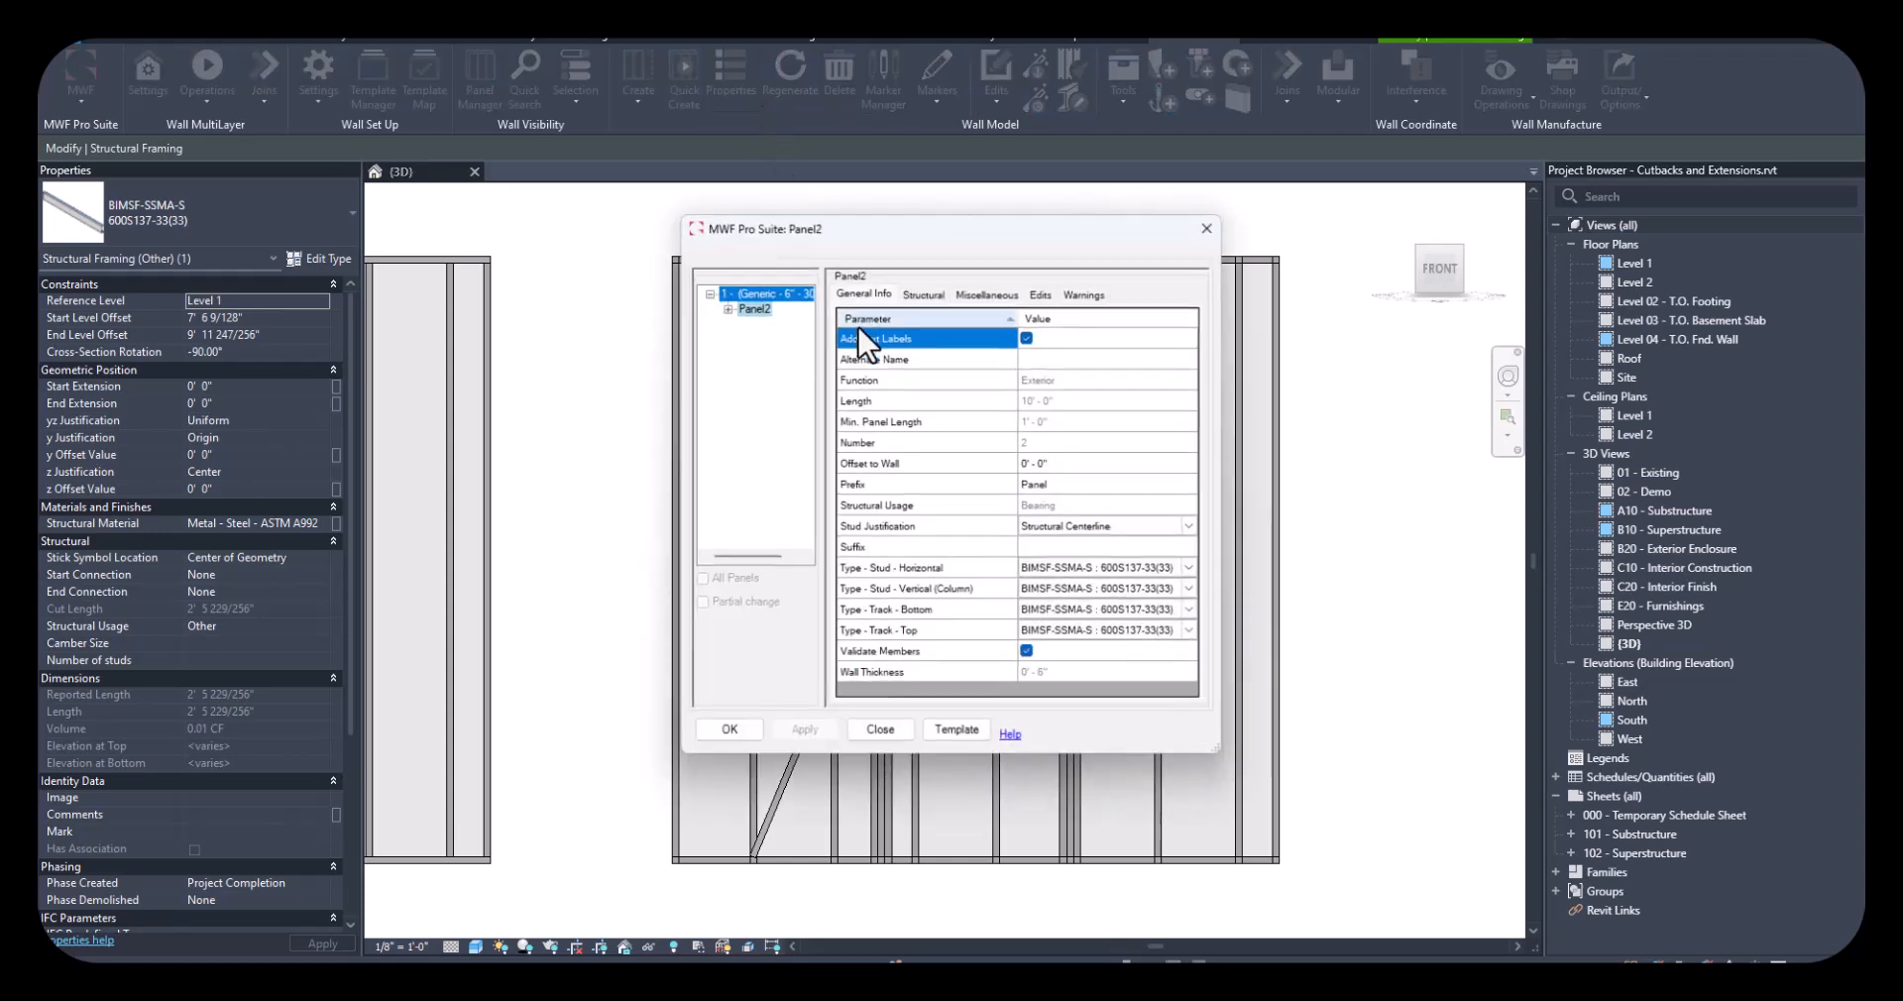
click(987, 294)
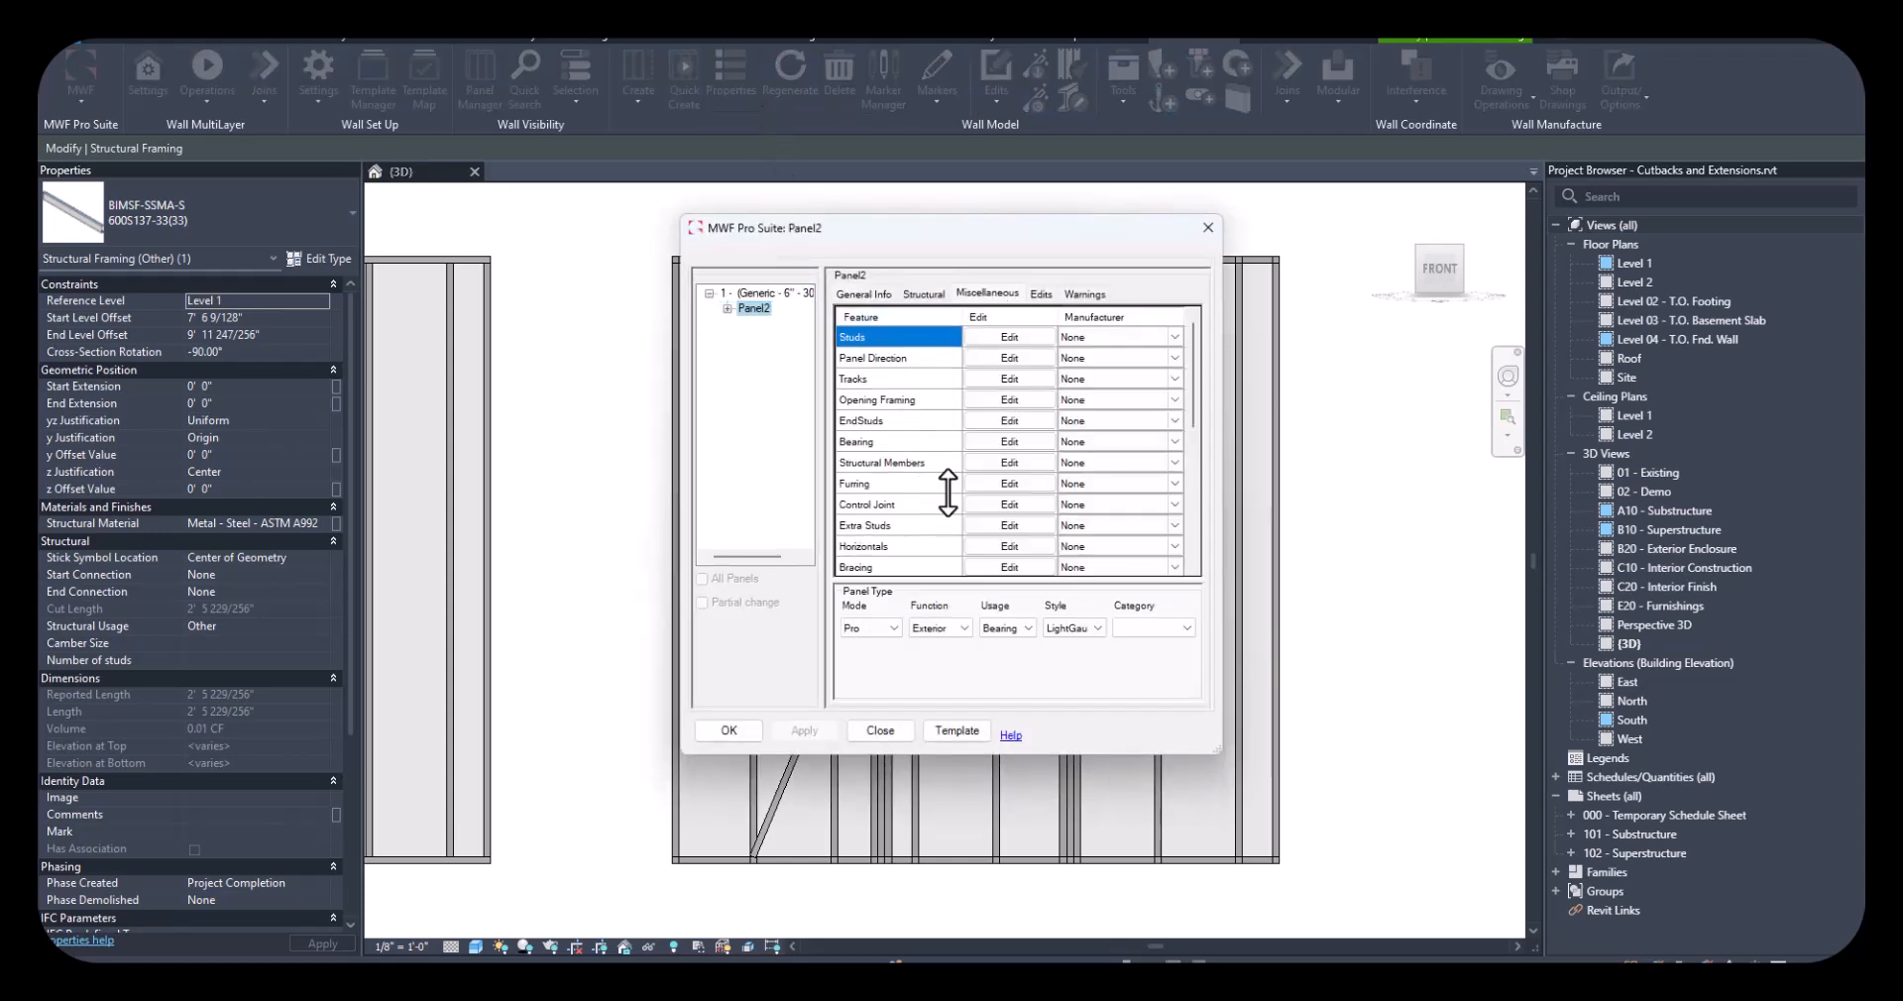
scroll(917, 507, down, 3)
scroll(952, 437, down, 2)
click(1002, 442)
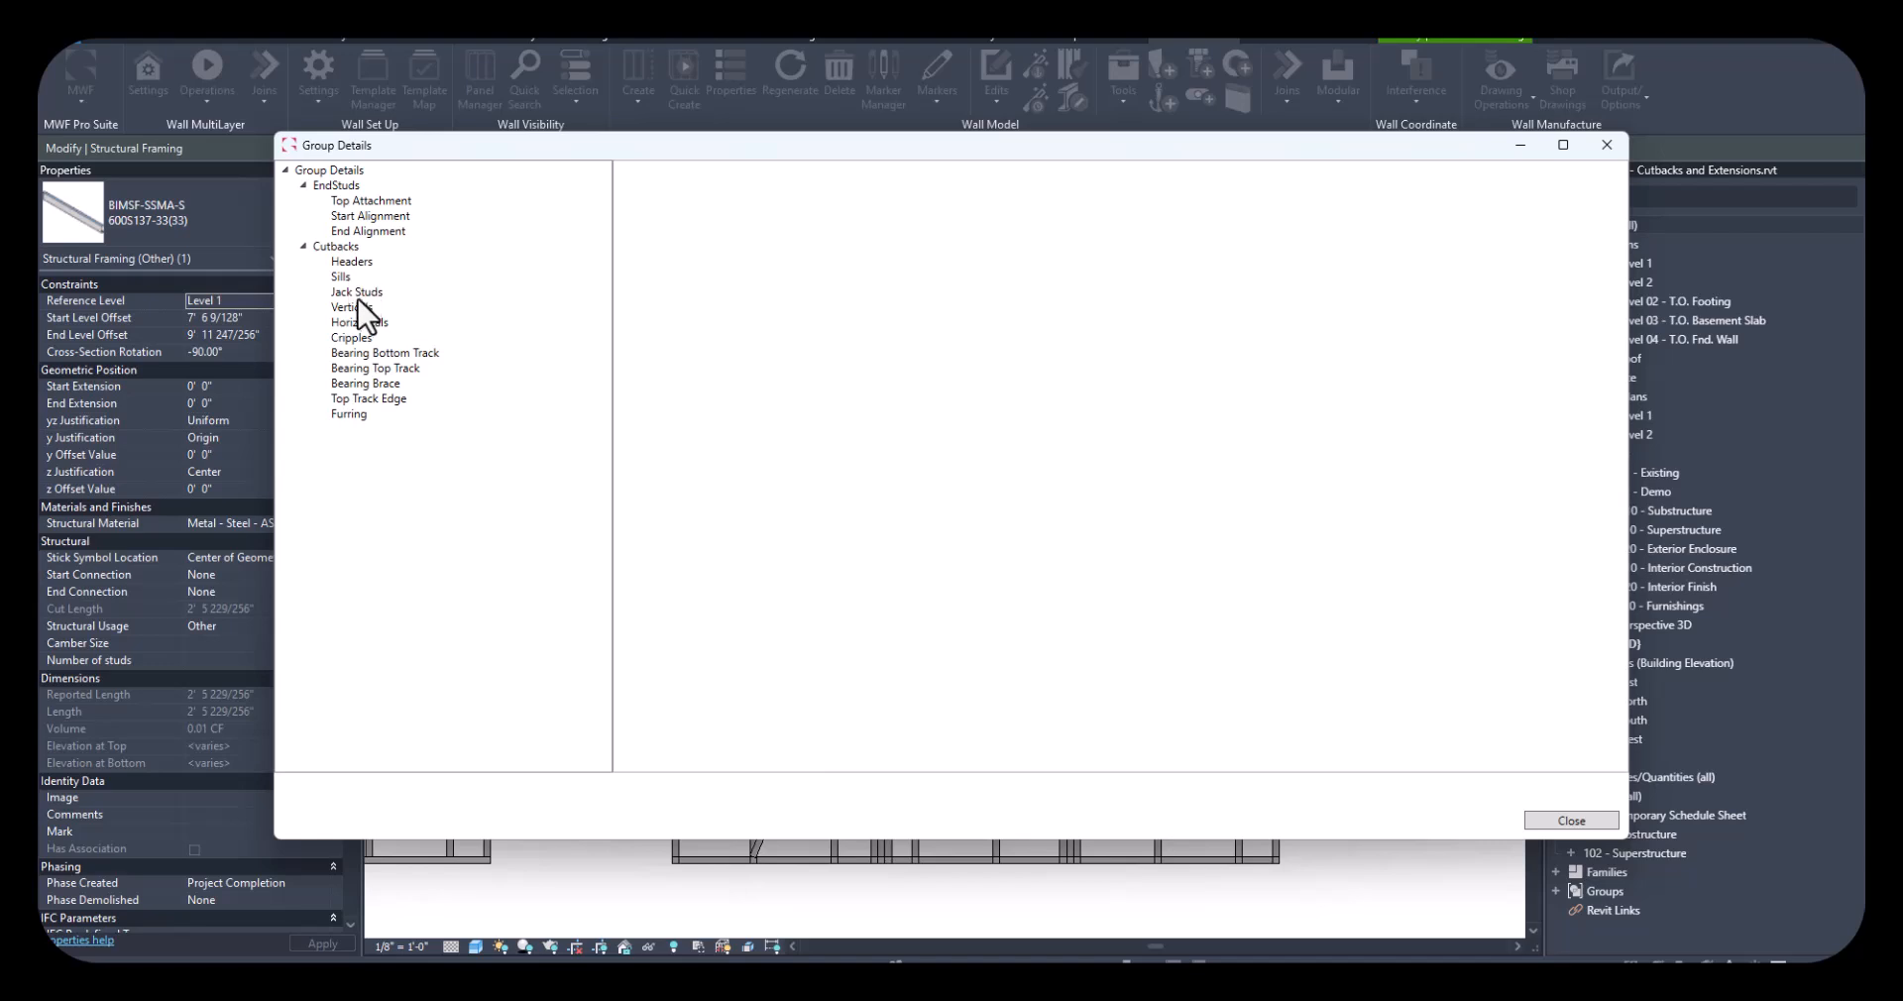
click(351, 338)
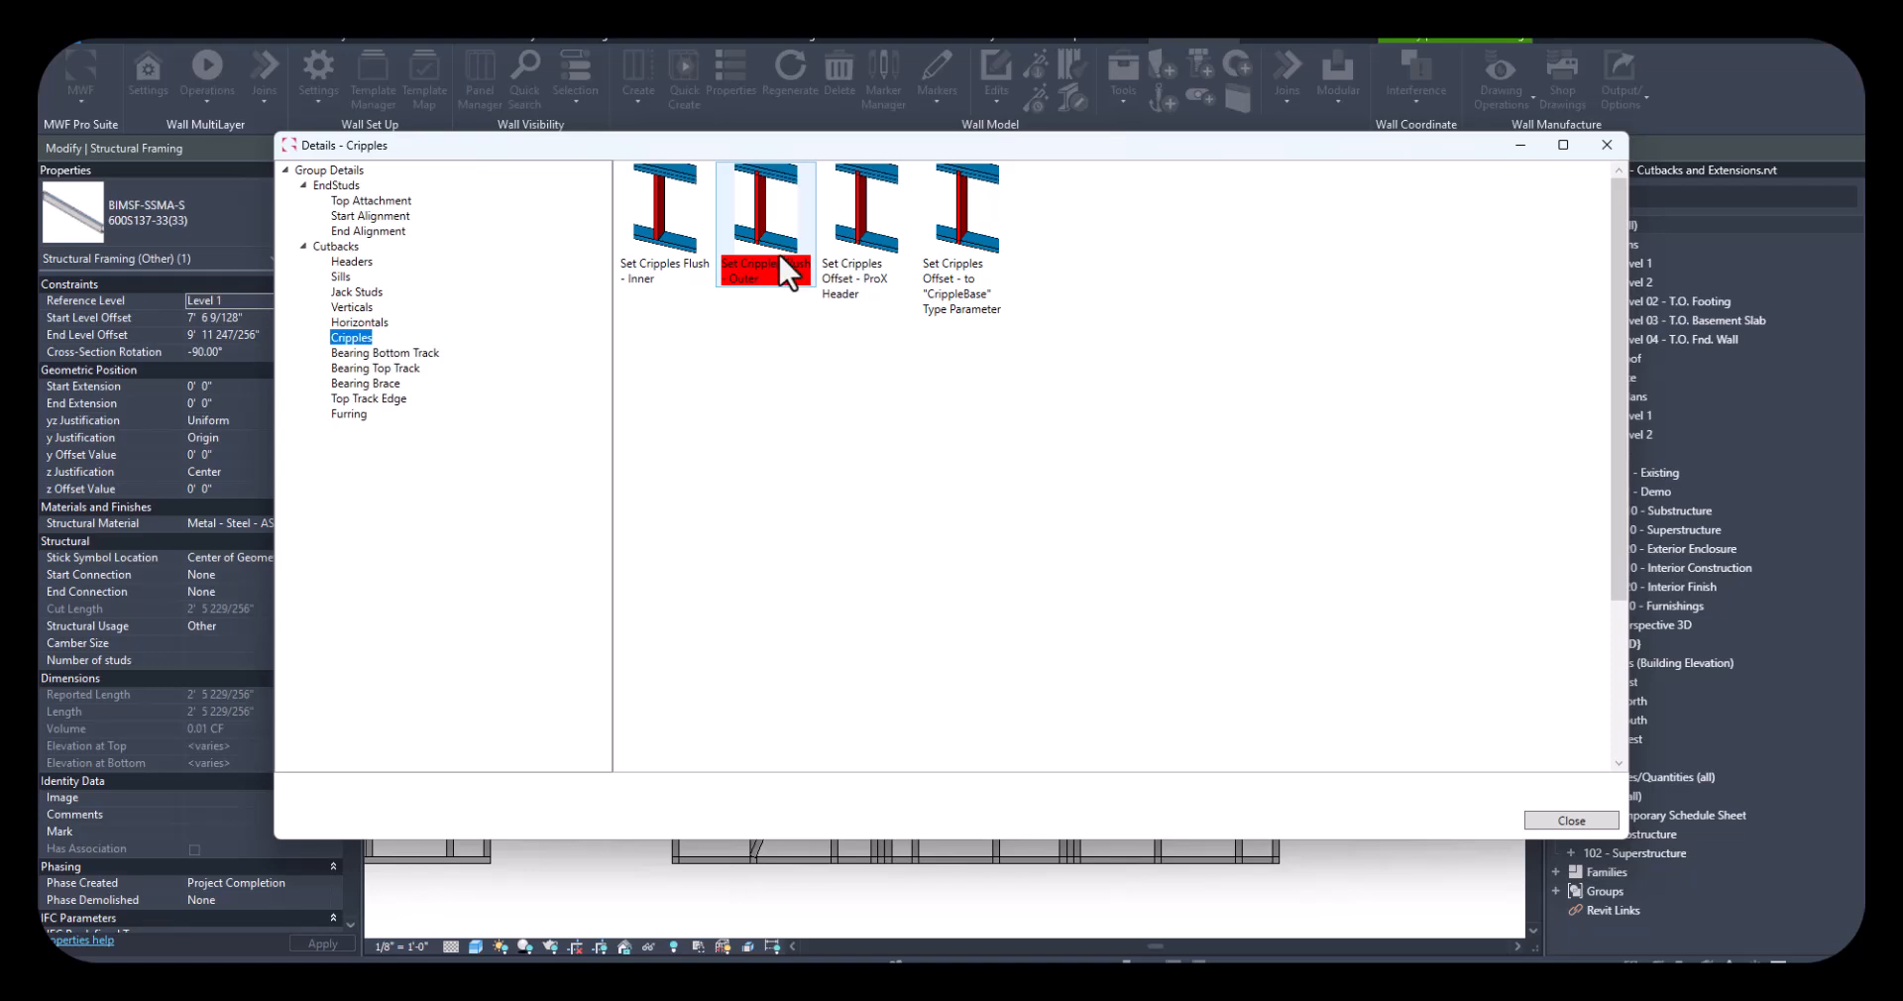
click(659, 277)
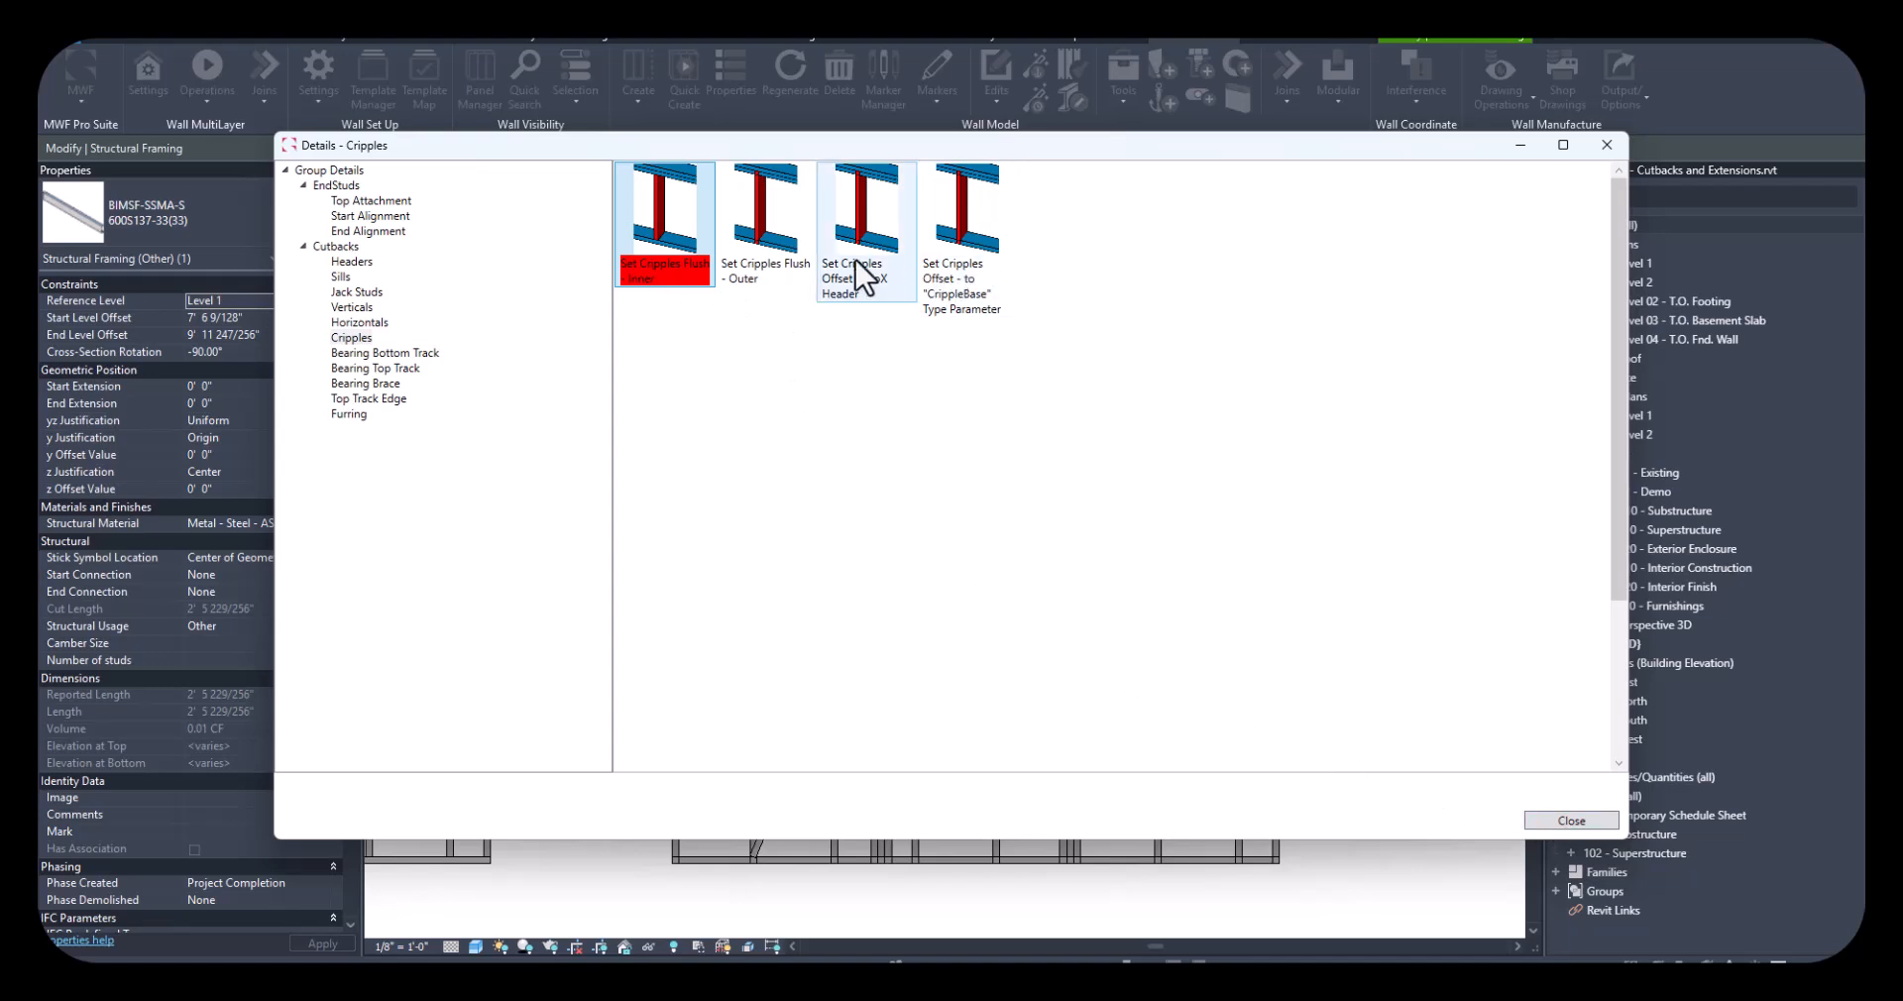
click(1558, 821)
click(724, 732)
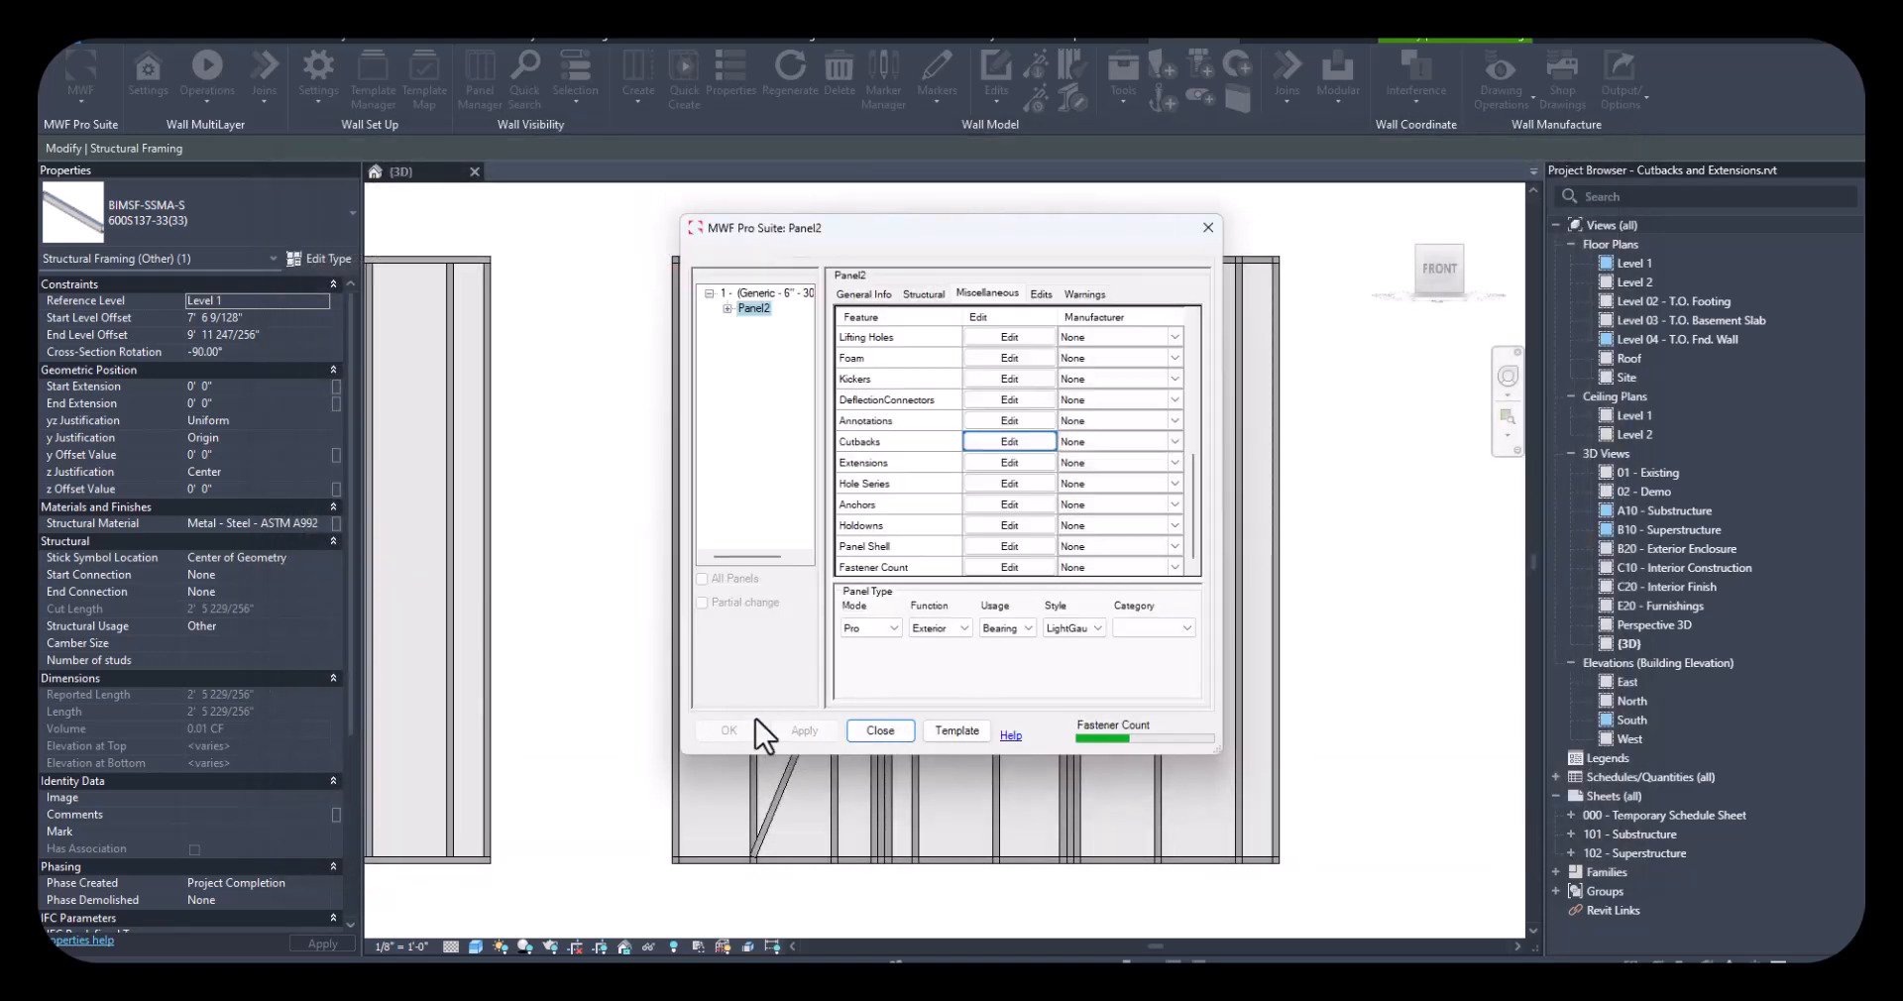
Check the middle and left cripple studs against the header above Panel2's window, and set the view's detail level to Coarse
scroll(1051, 359, up, 5)
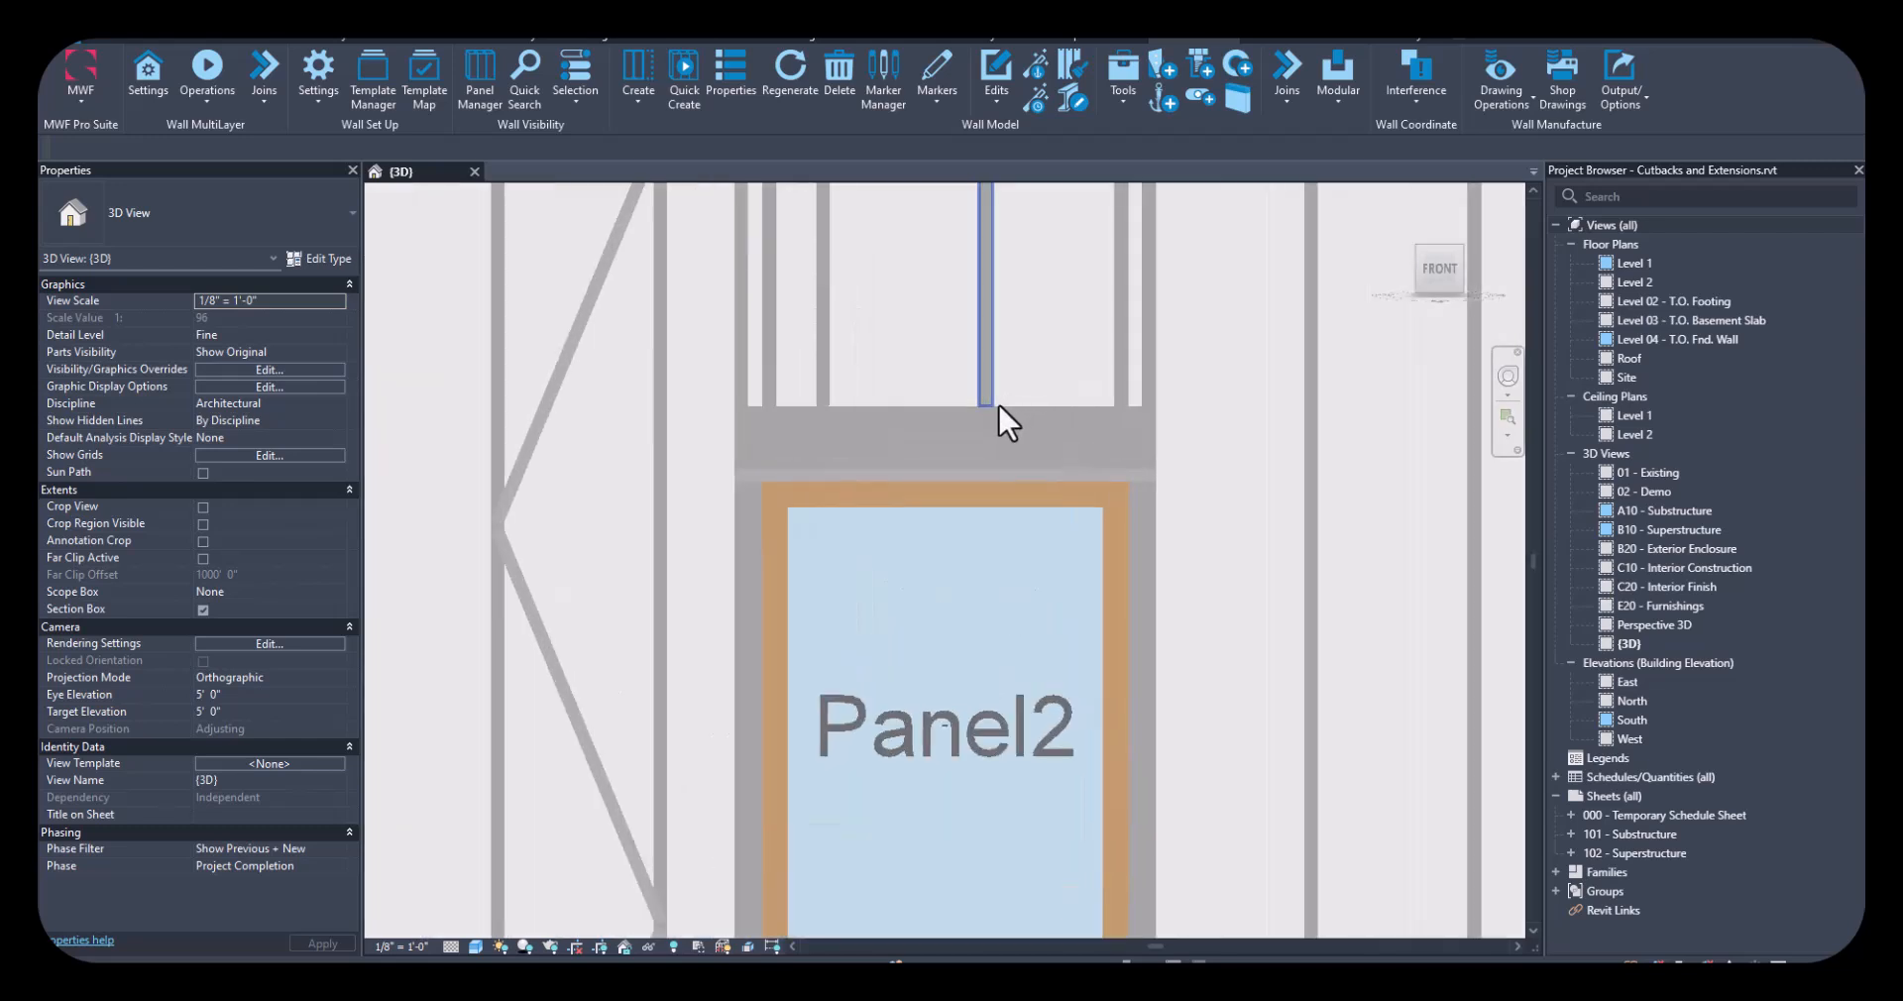
click(986, 396)
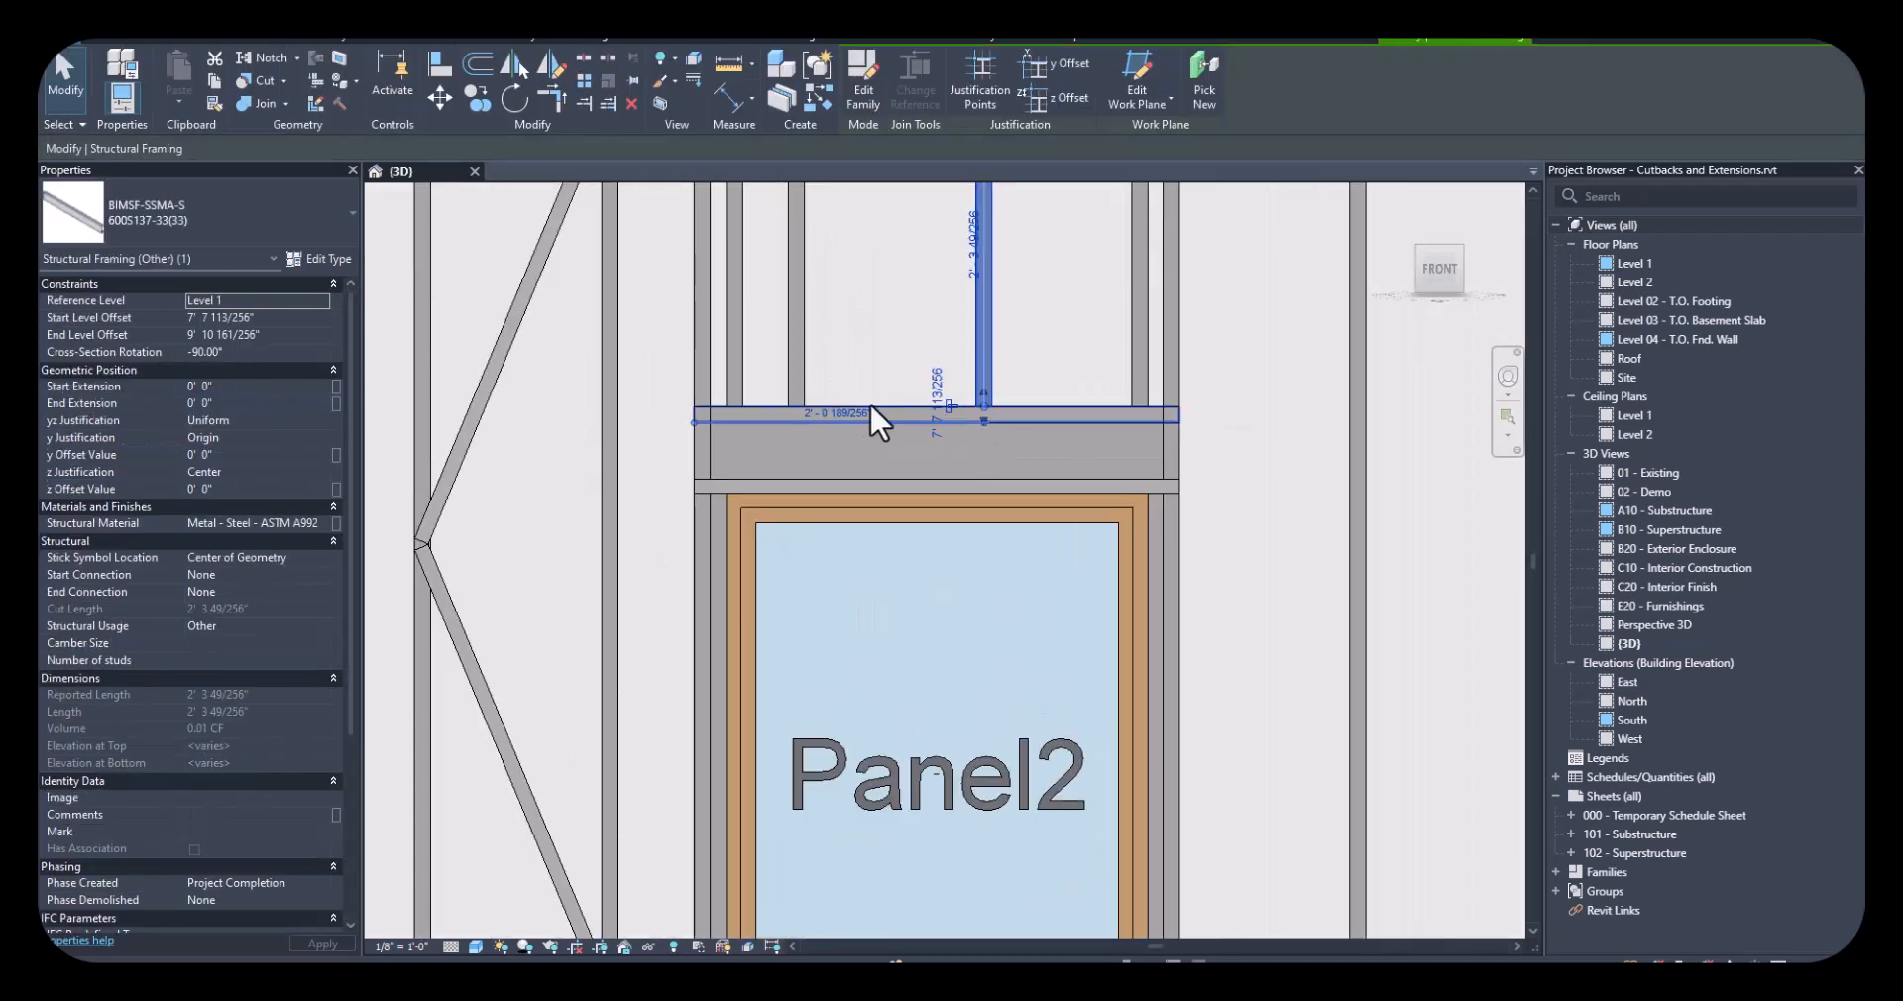
click(798, 391)
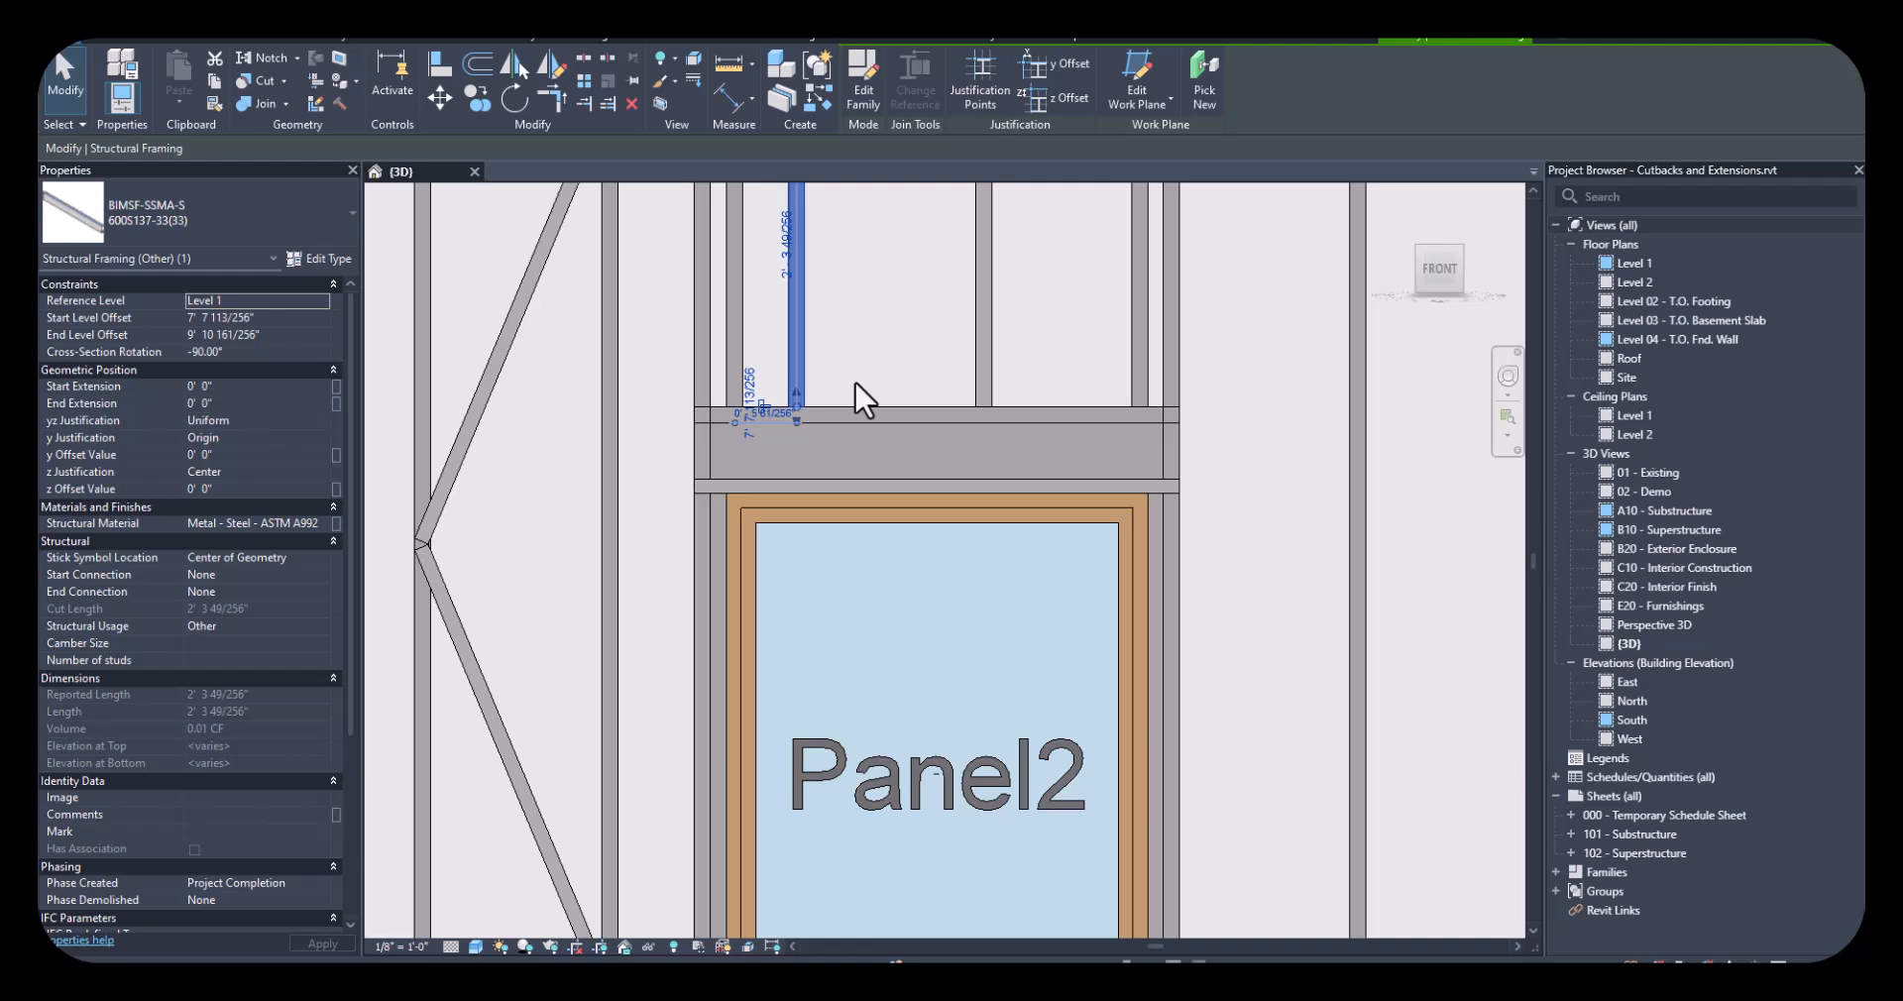
click(449, 946)
click(468, 925)
click(449, 945)
click(486, 889)
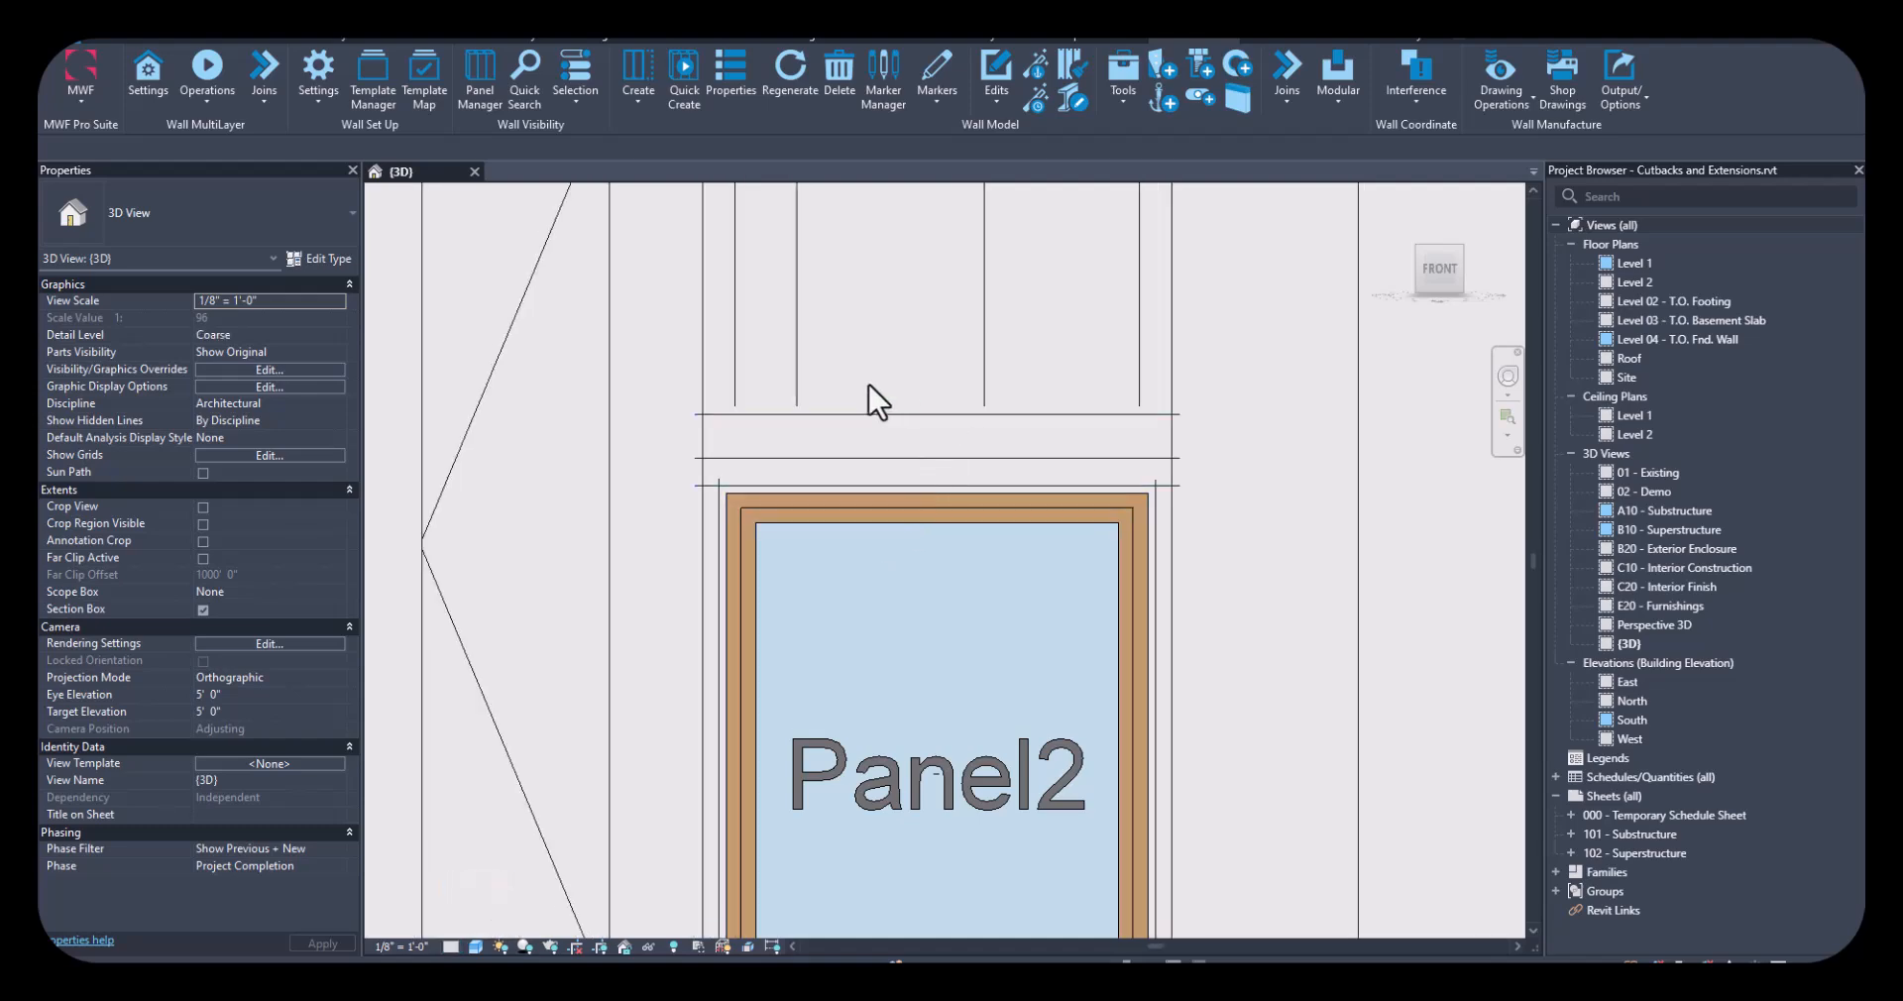
Set Panel2's cripples cutback to Set Cripples Flush - Outer and confirm the panel properties
scroll(877, 402, up, 1)
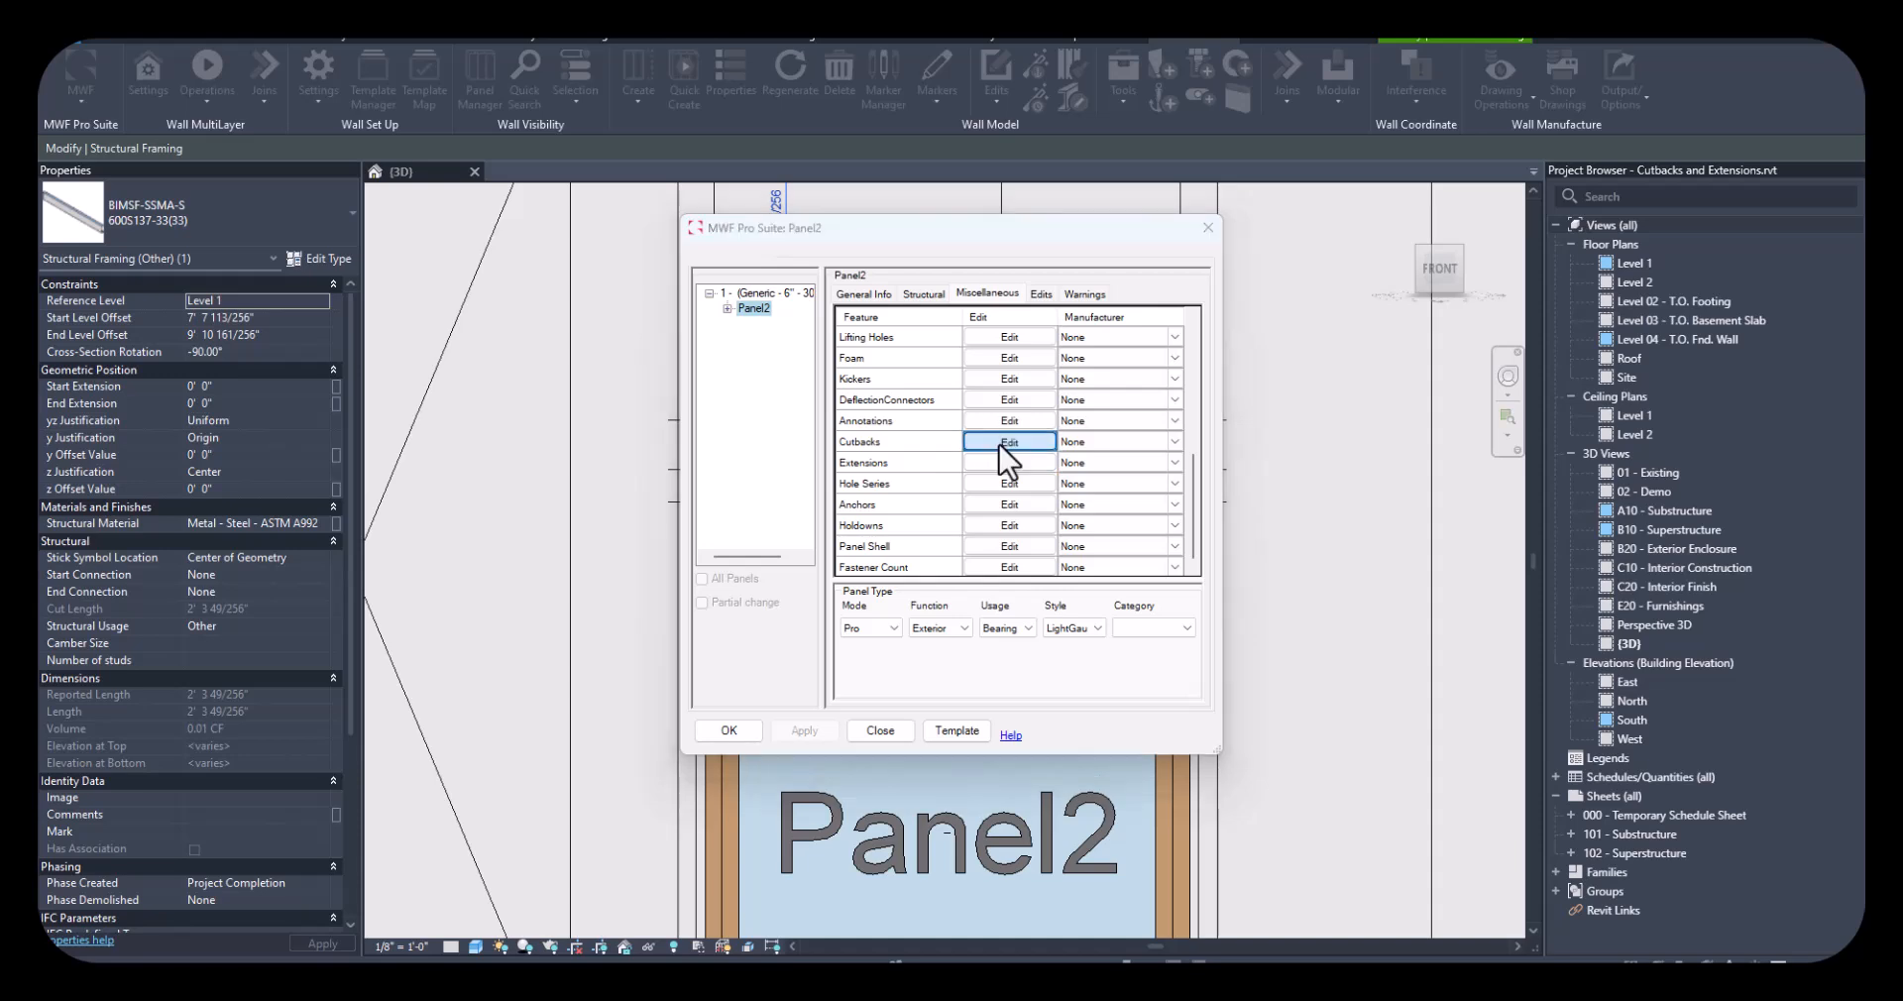
click(1009, 441)
click(351, 338)
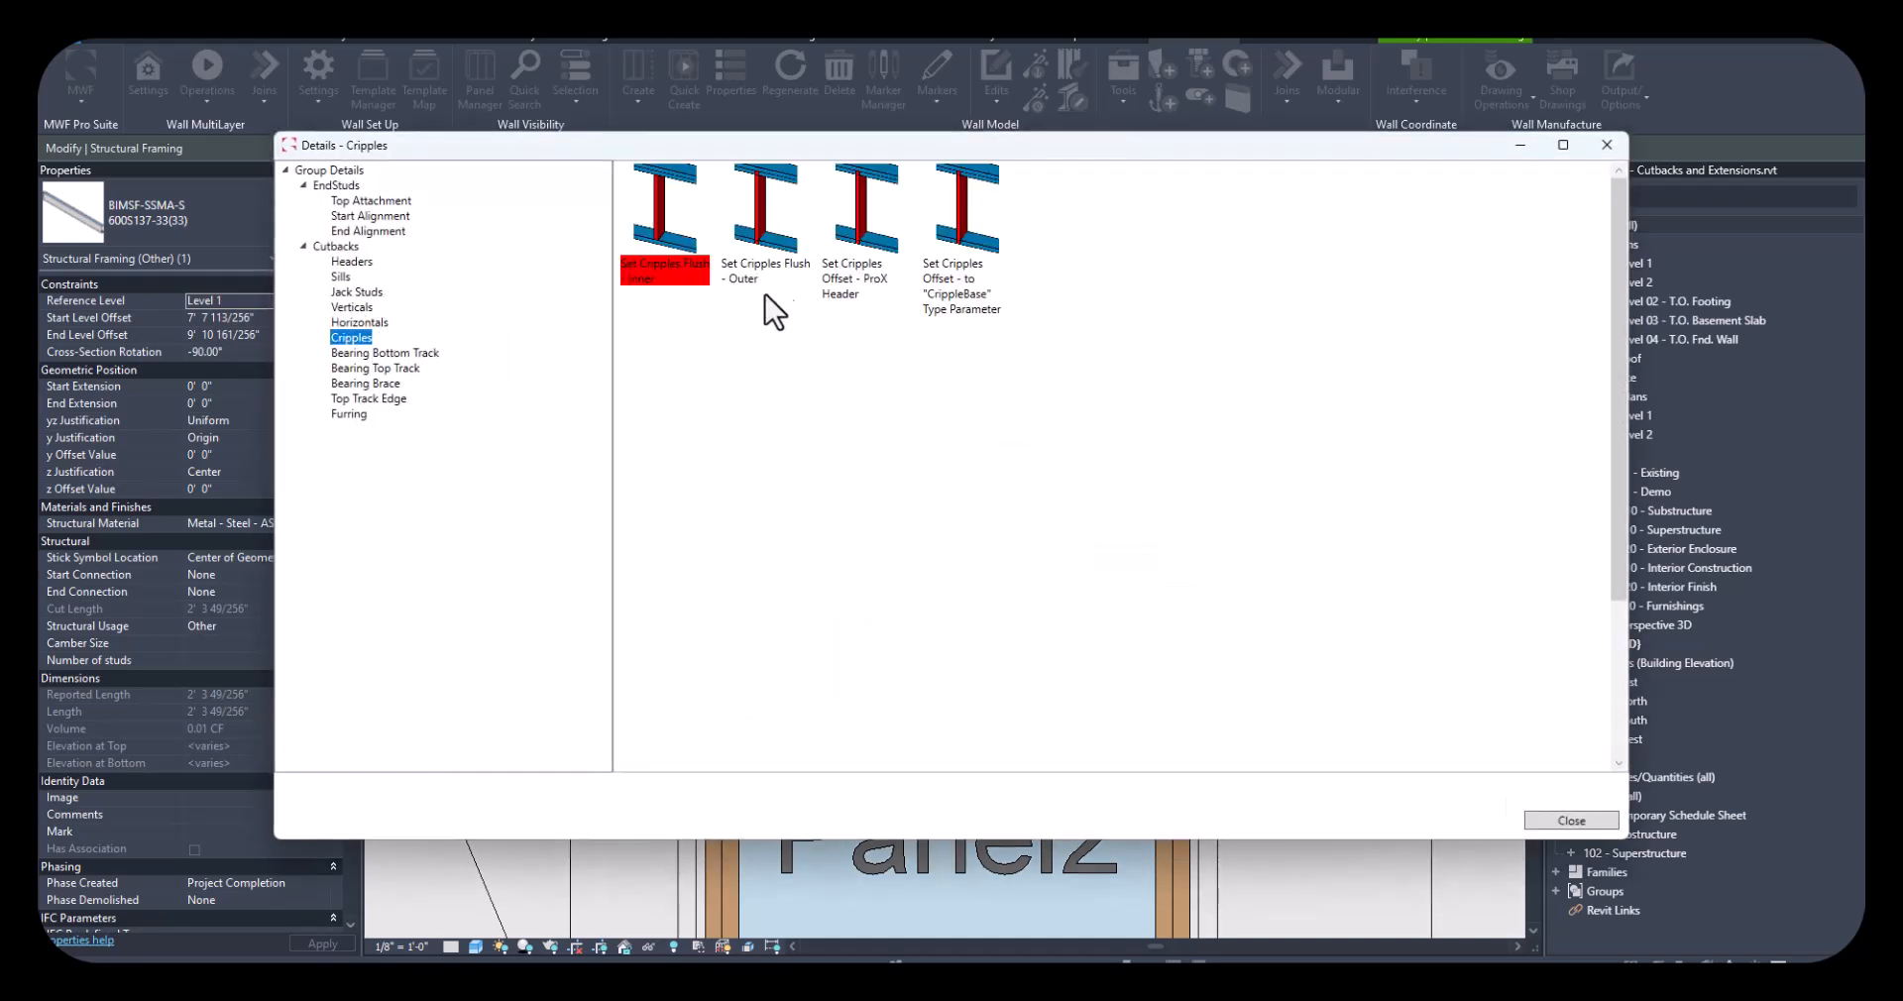
click(777, 282)
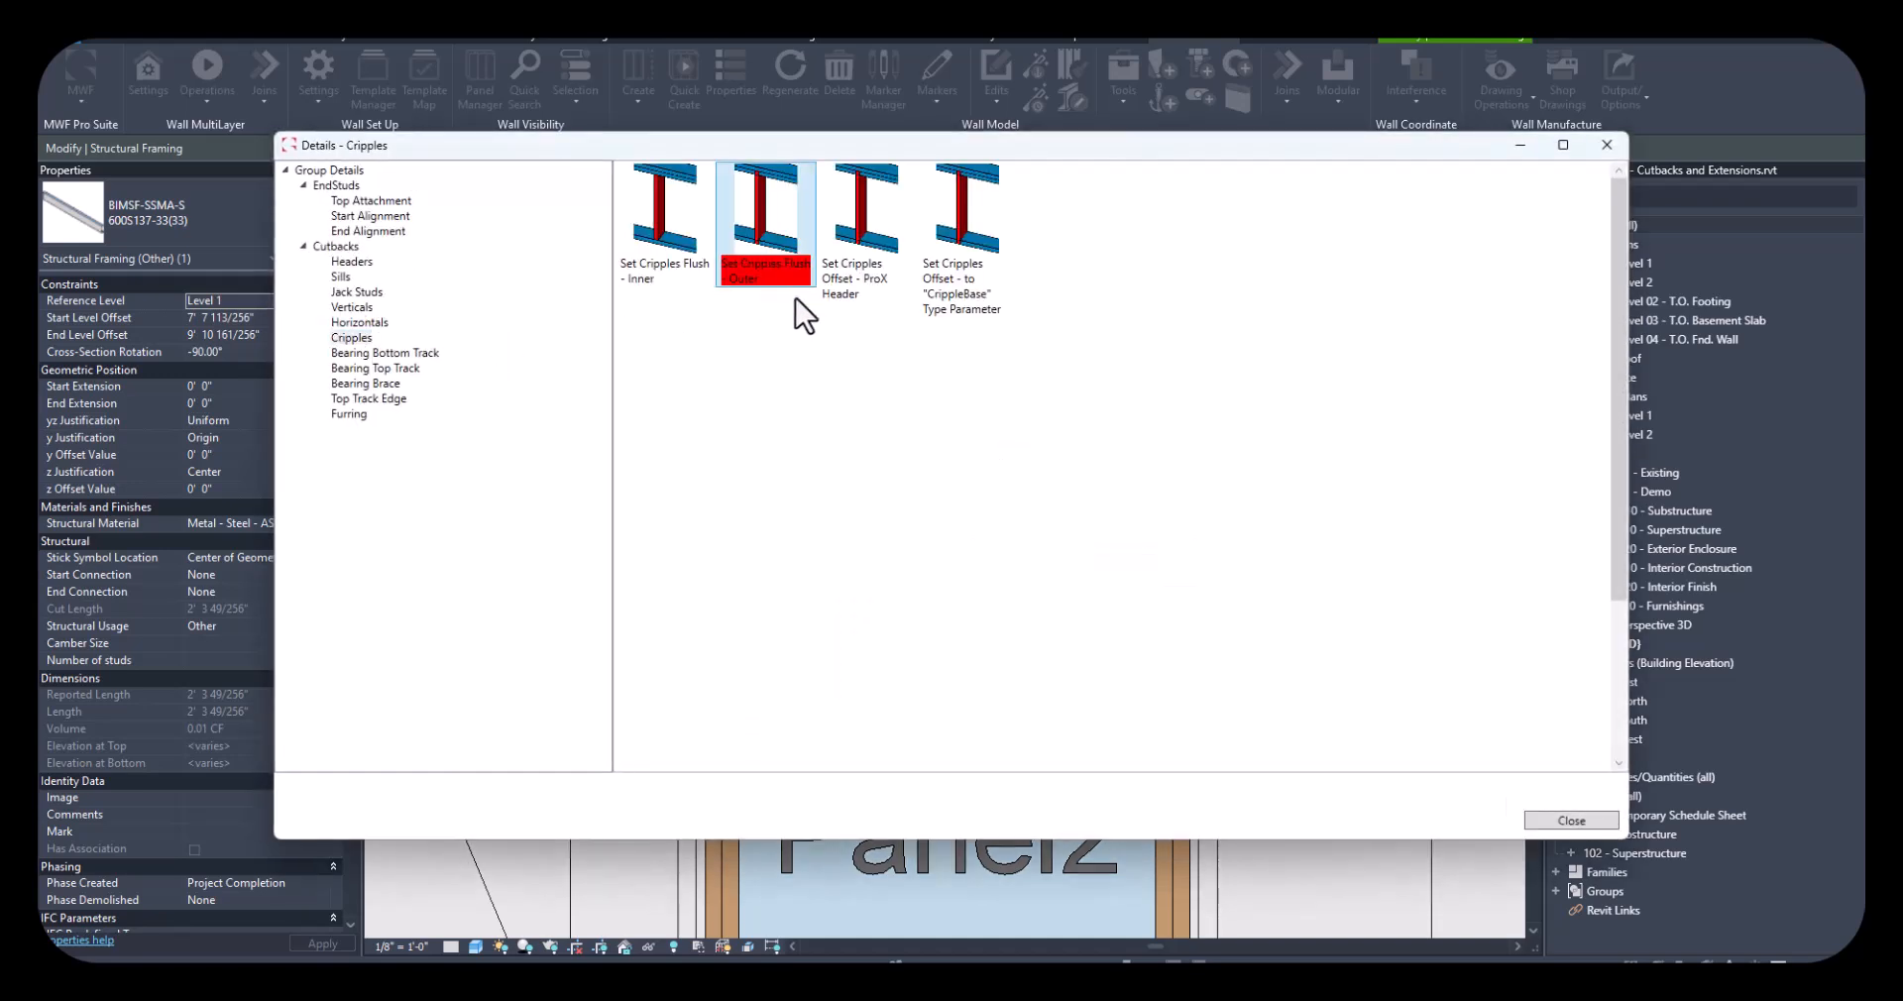
click(1553, 820)
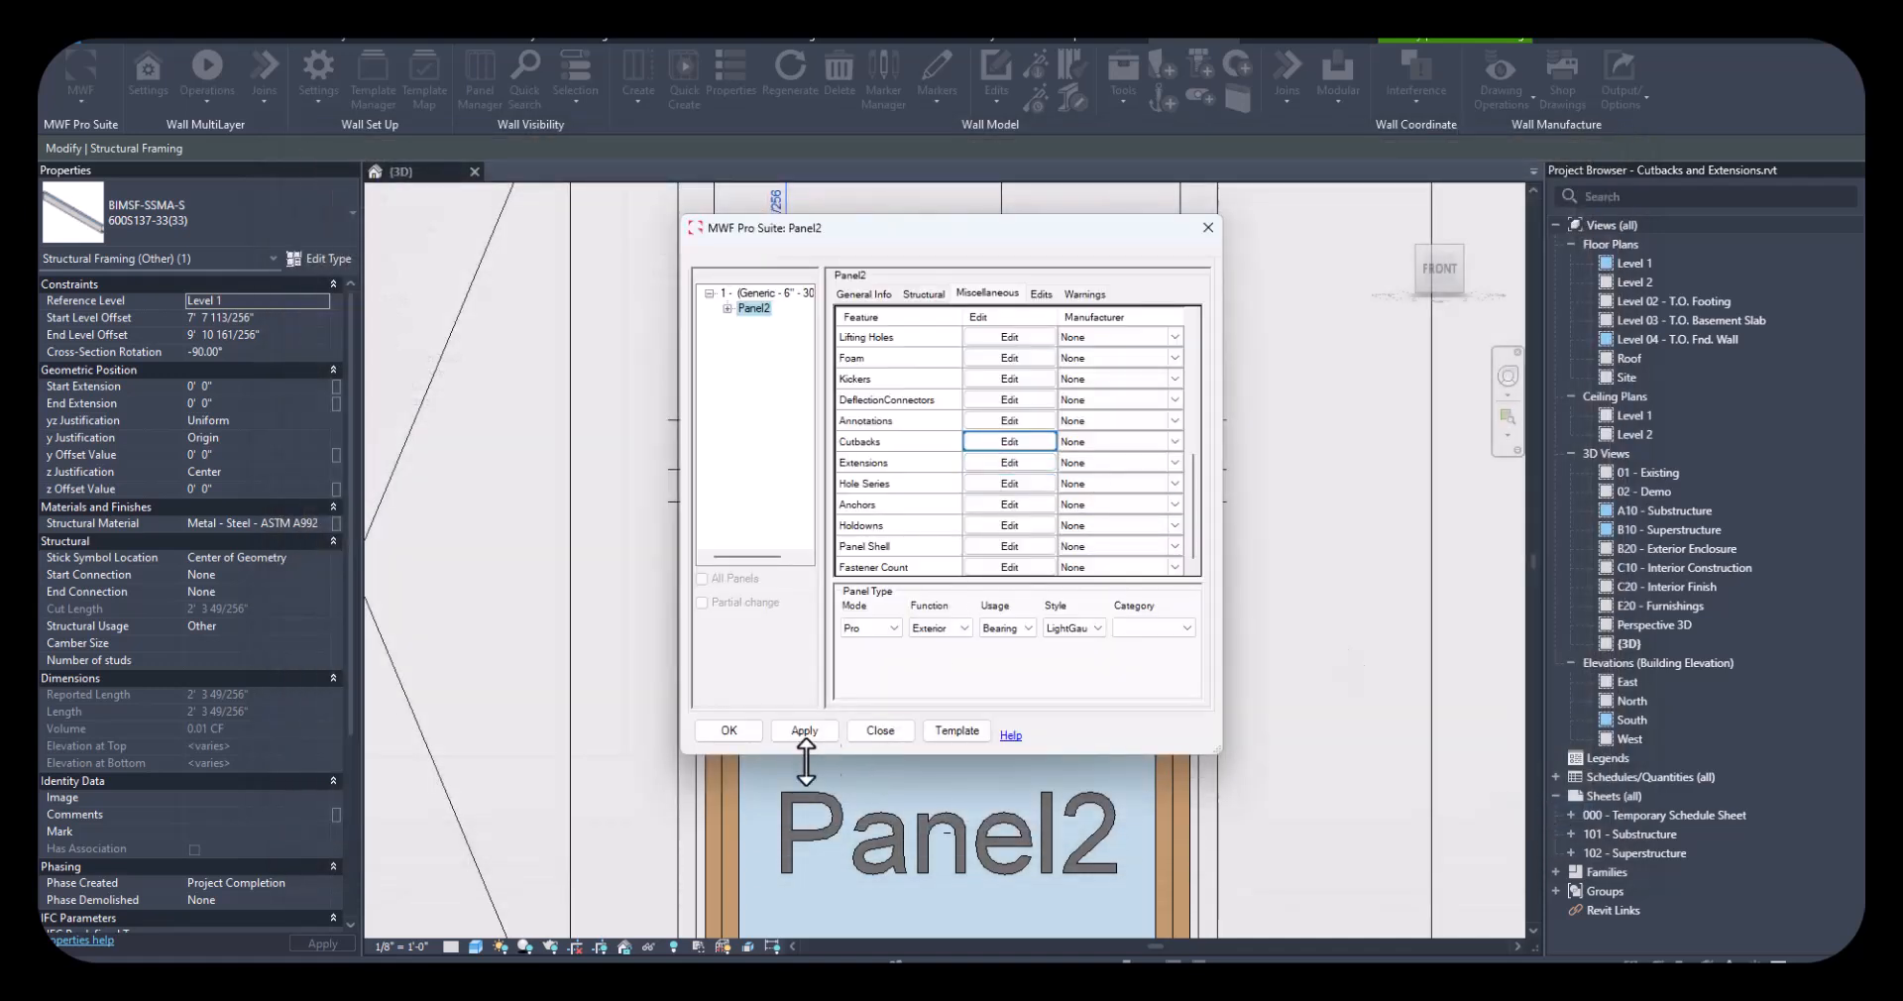
click(729, 732)
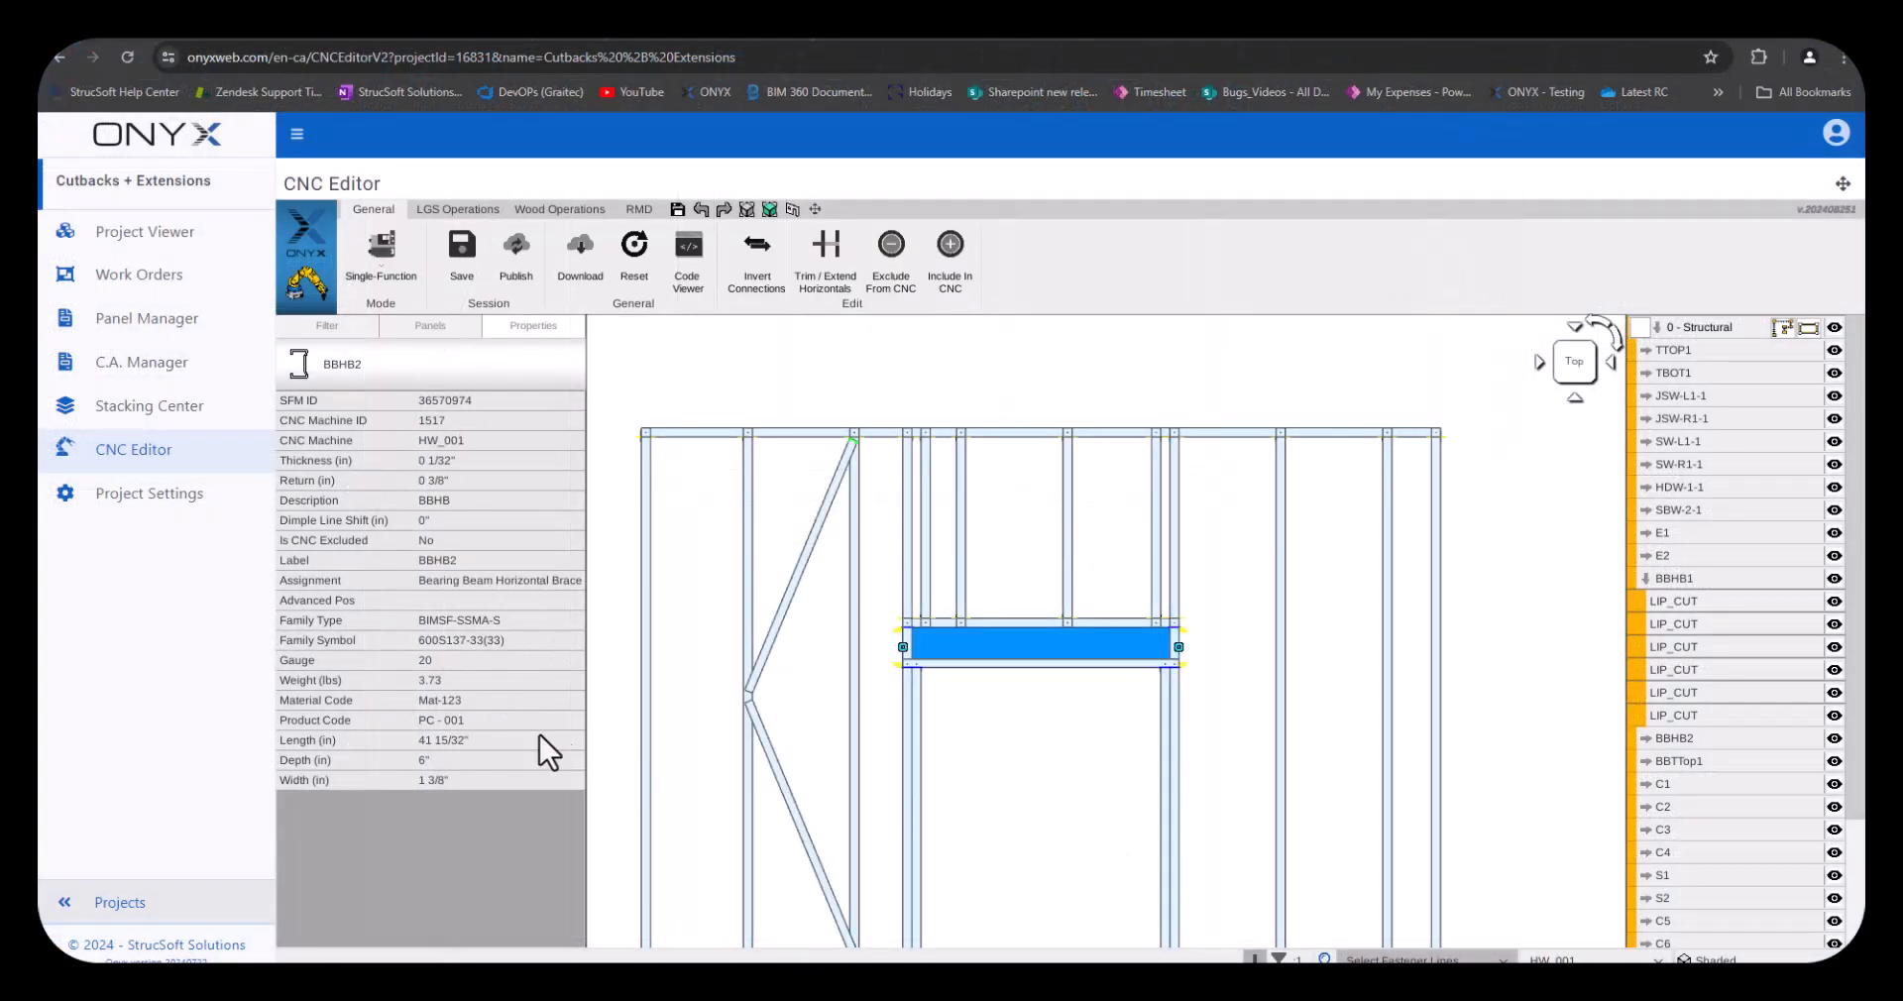
Switch to the ONYX CNC Editor, load Panel2 and examine the connections along the header above its window
click(422, 329)
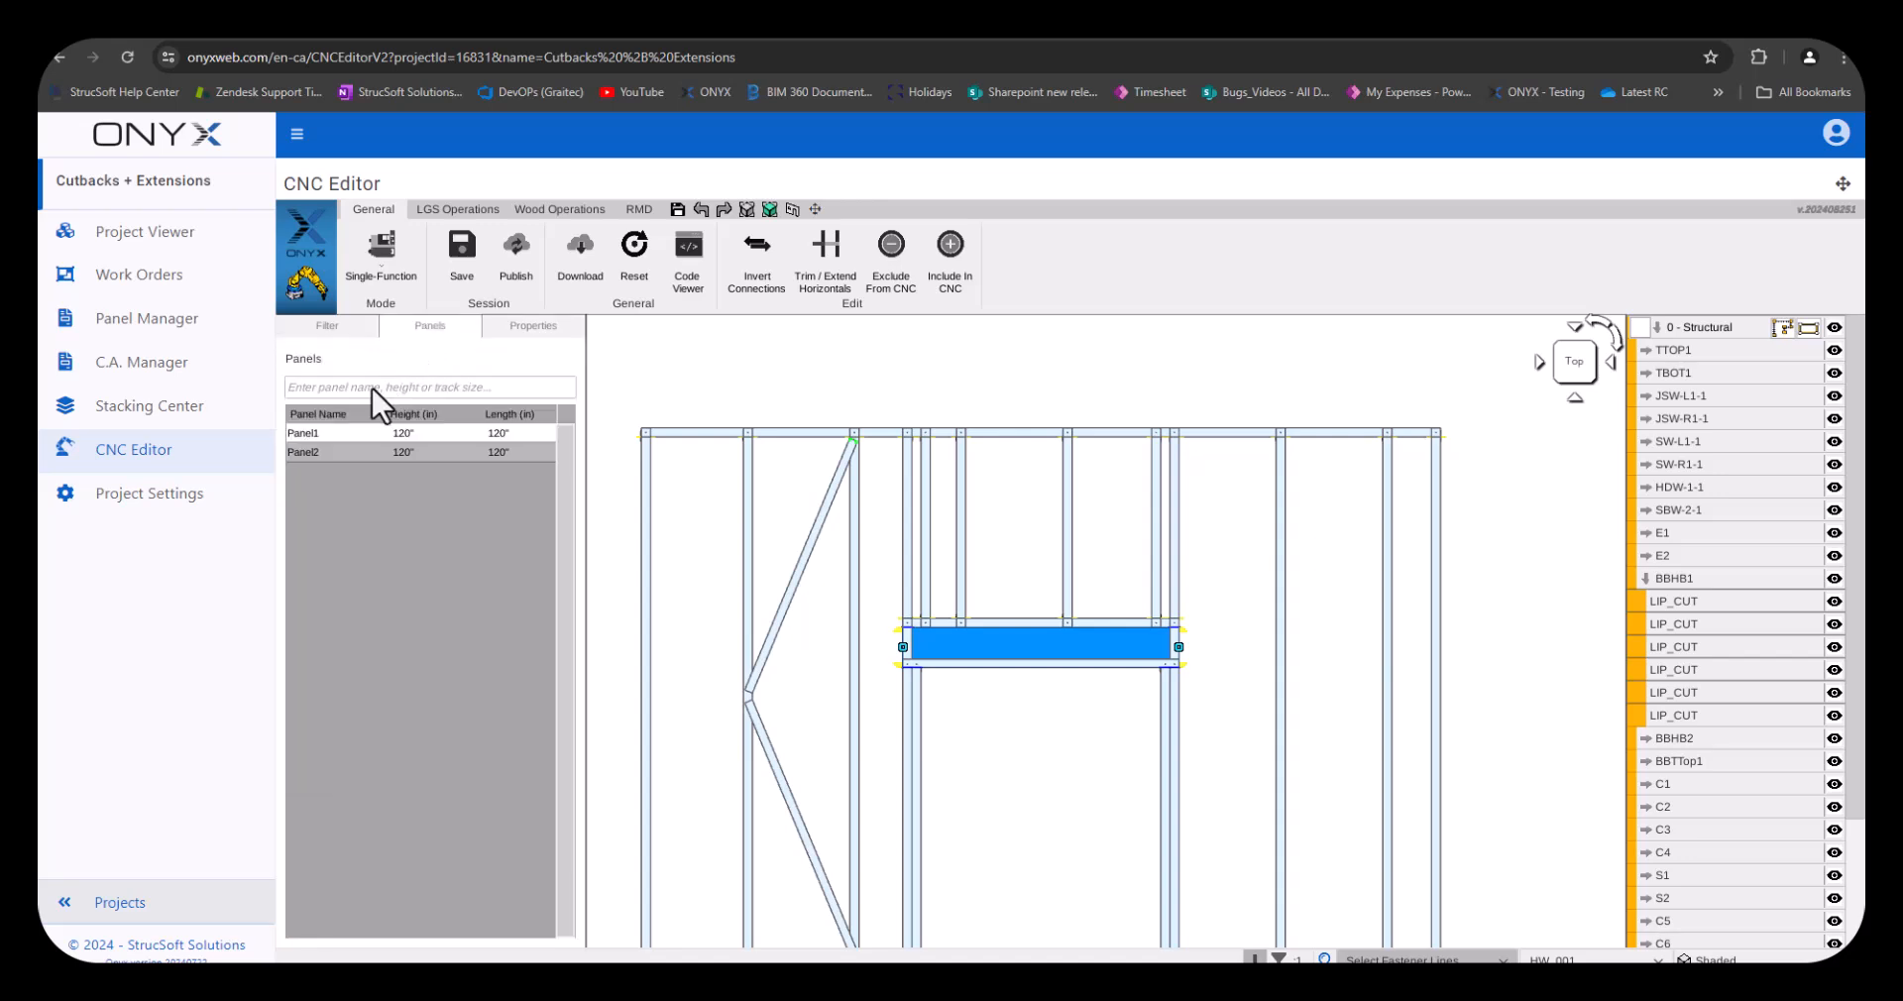
click(359, 451)
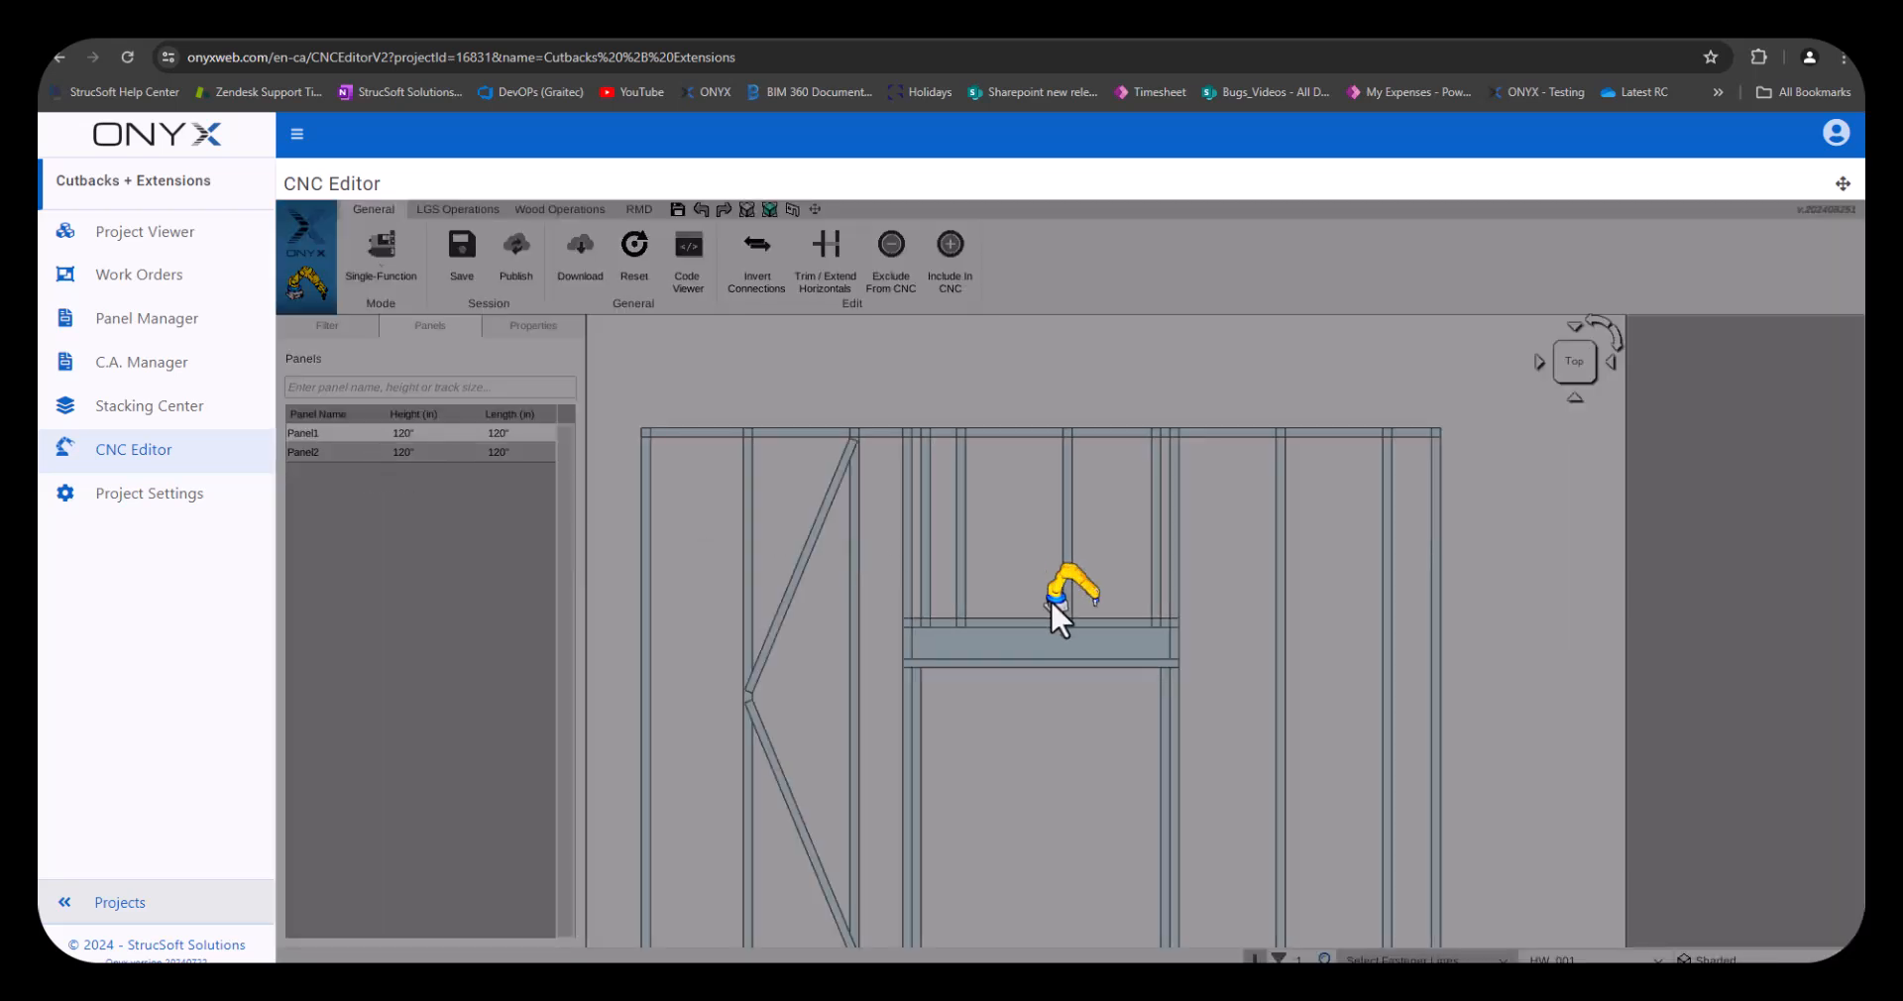
scroll(1109, 541, up, 5)
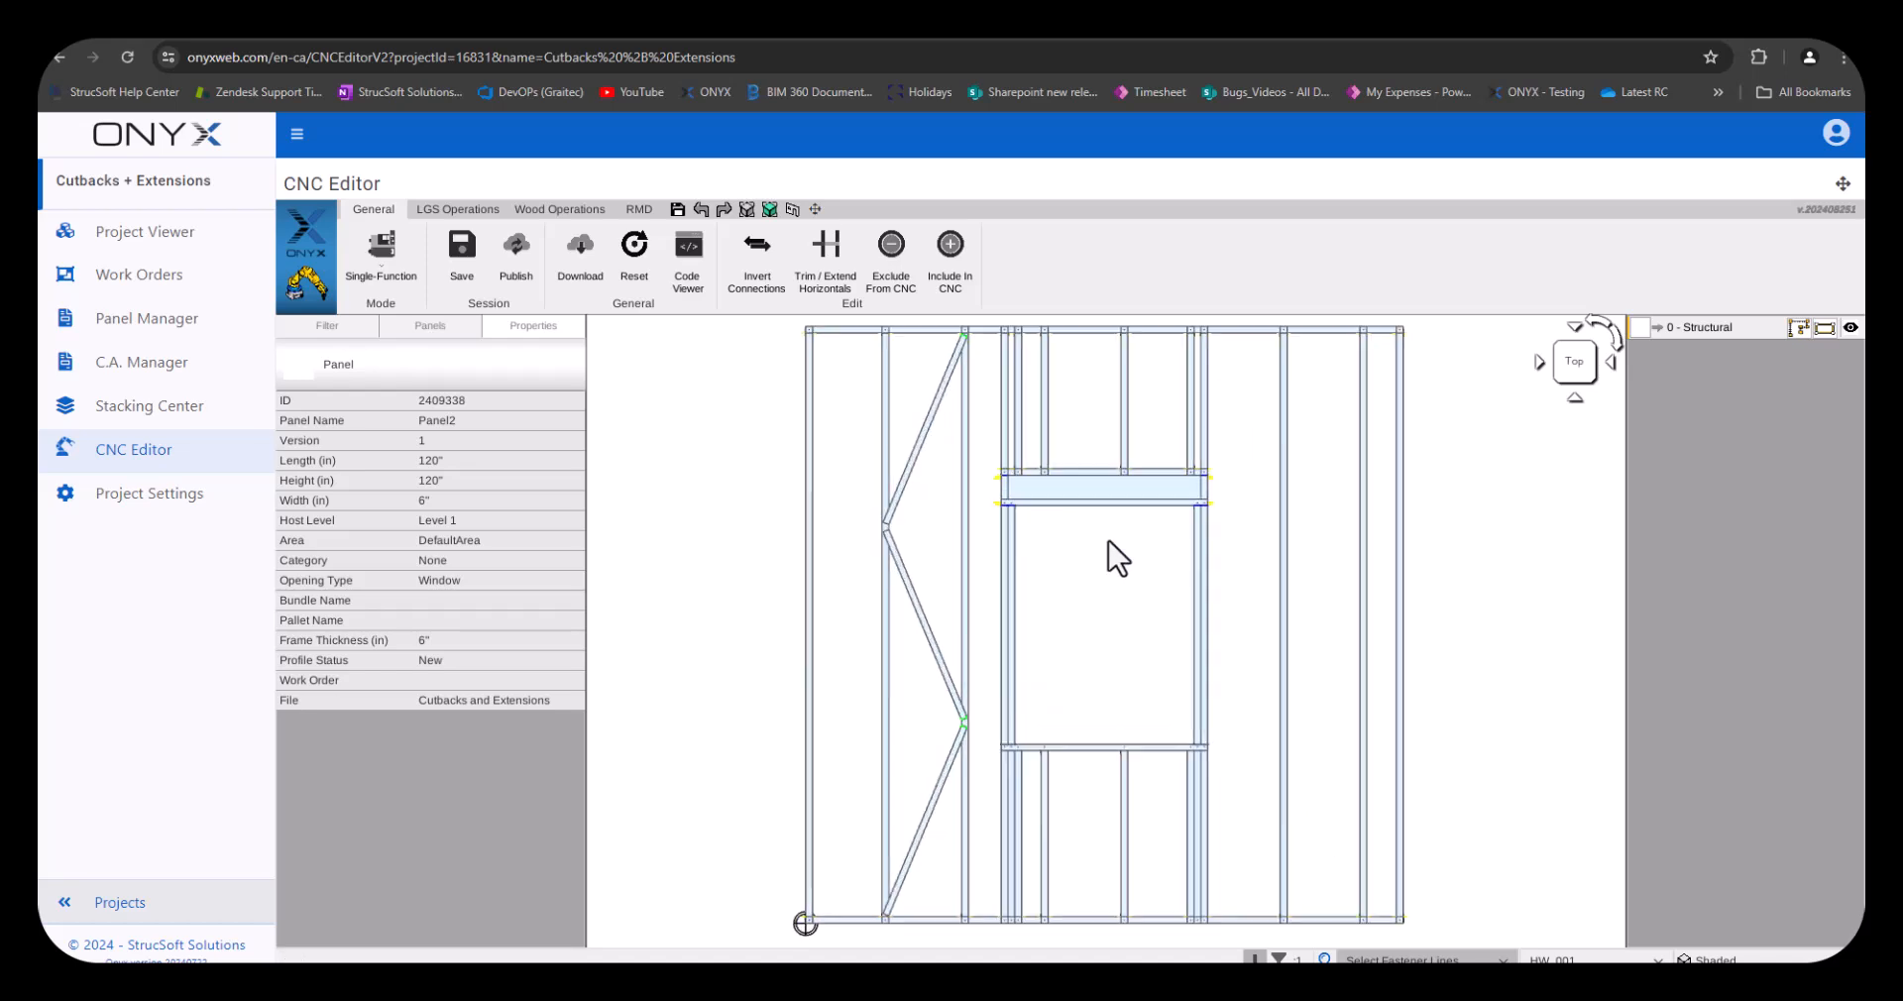
middle_drag(1064, 590, 1051, 639)
middle_drag(1088, 530, 1015, 636)
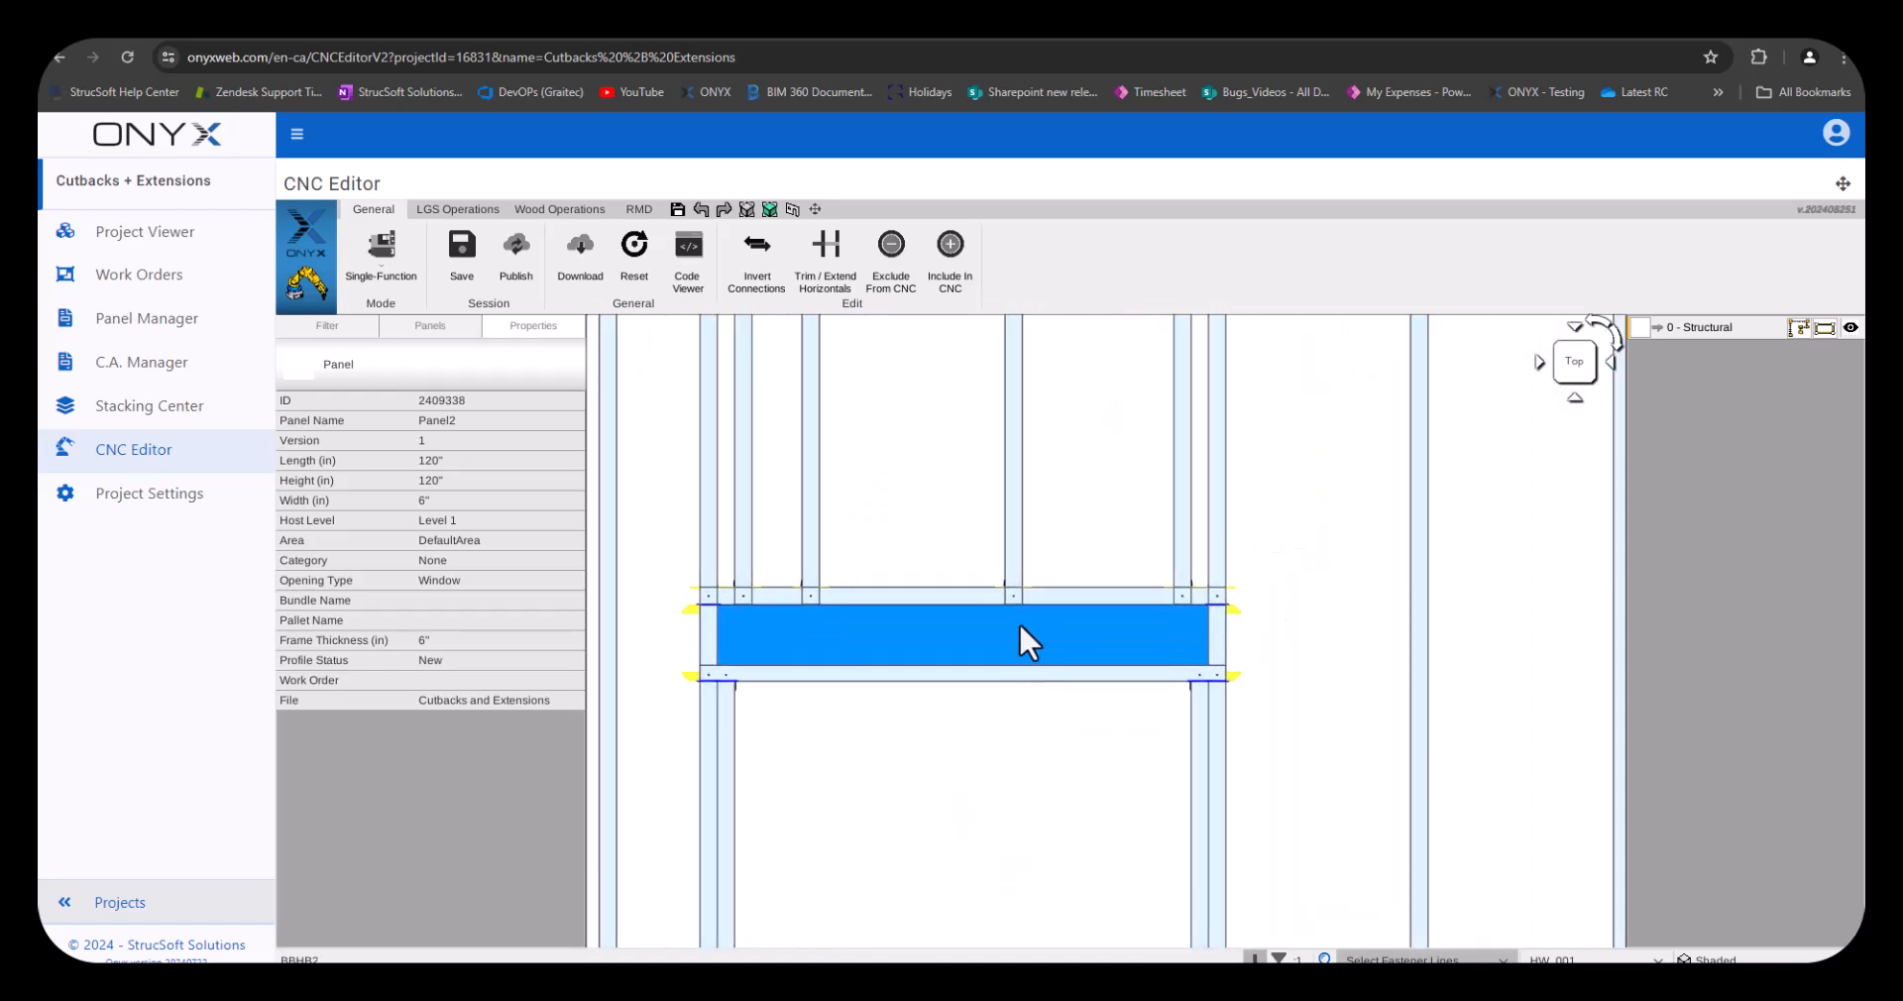
scroll(1014, 596, up, 3)
middle_drag(957, 576, 1263, 544)
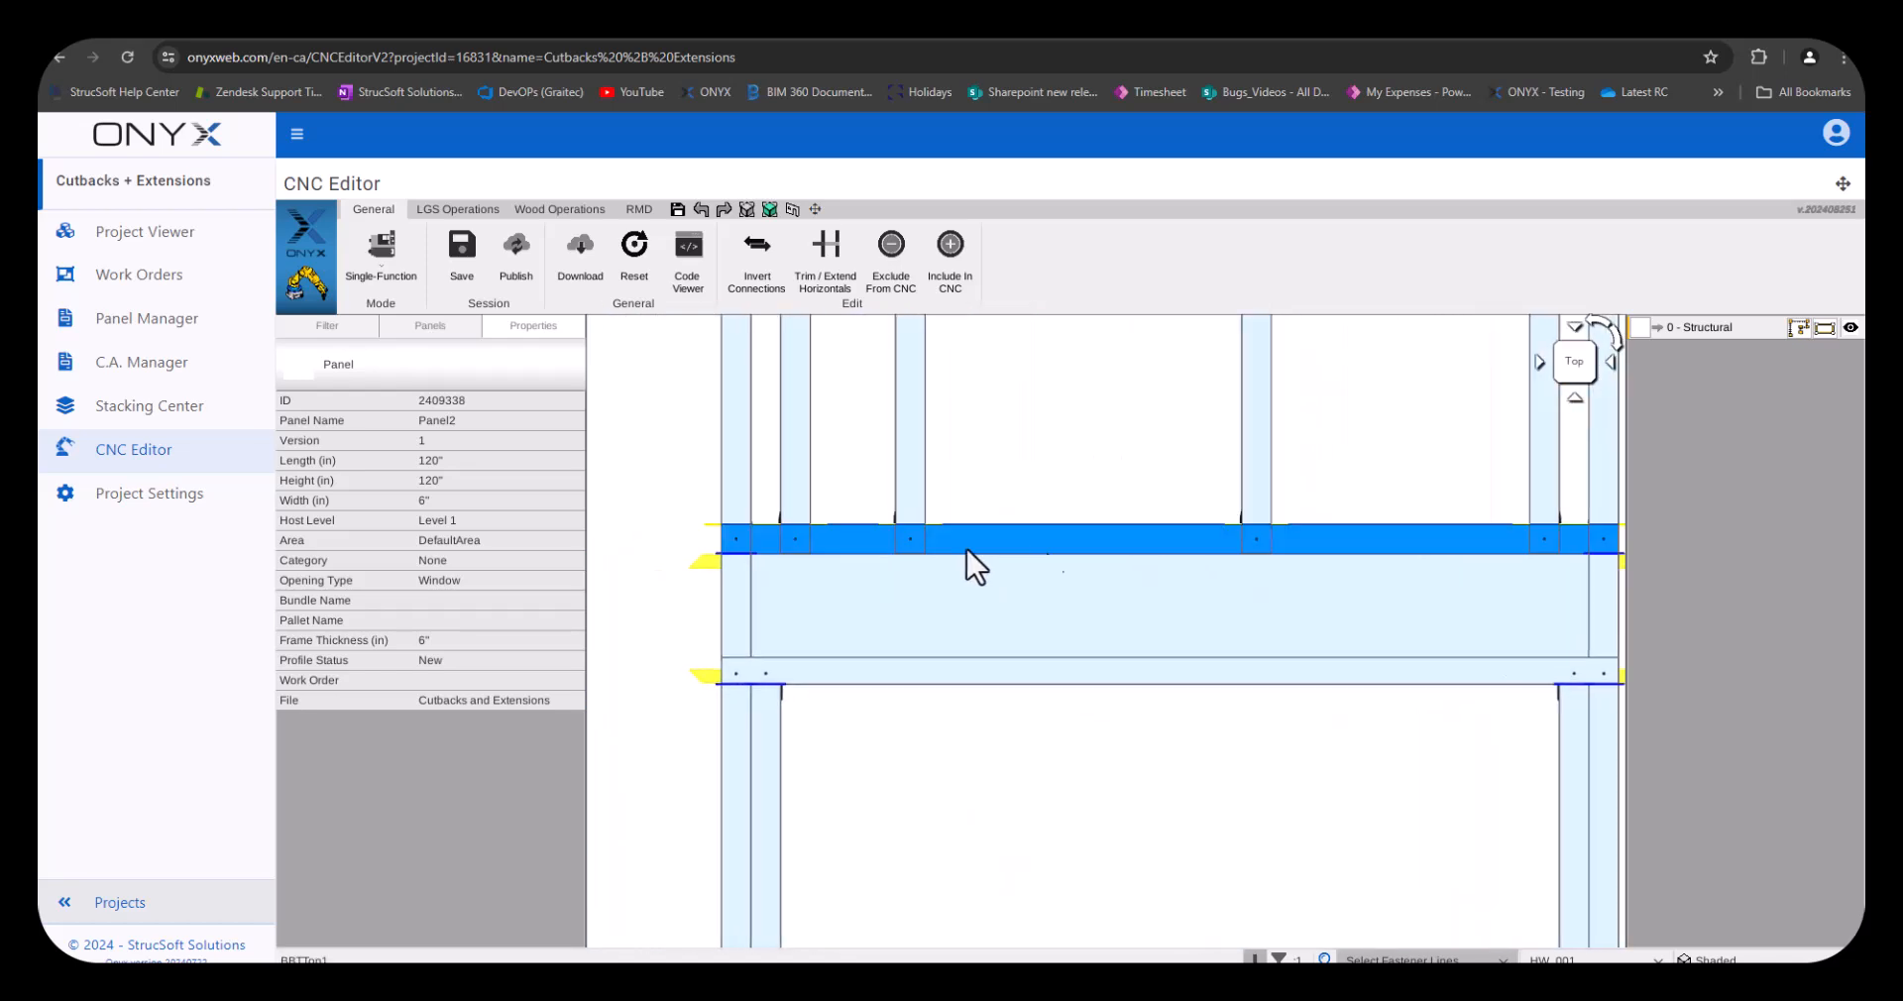
Examine Panel2's member connections at the jack studs and sill around the window opening
scroll(829, 546, down, 3)
middle_drag(1031, 753, 1037, 513)
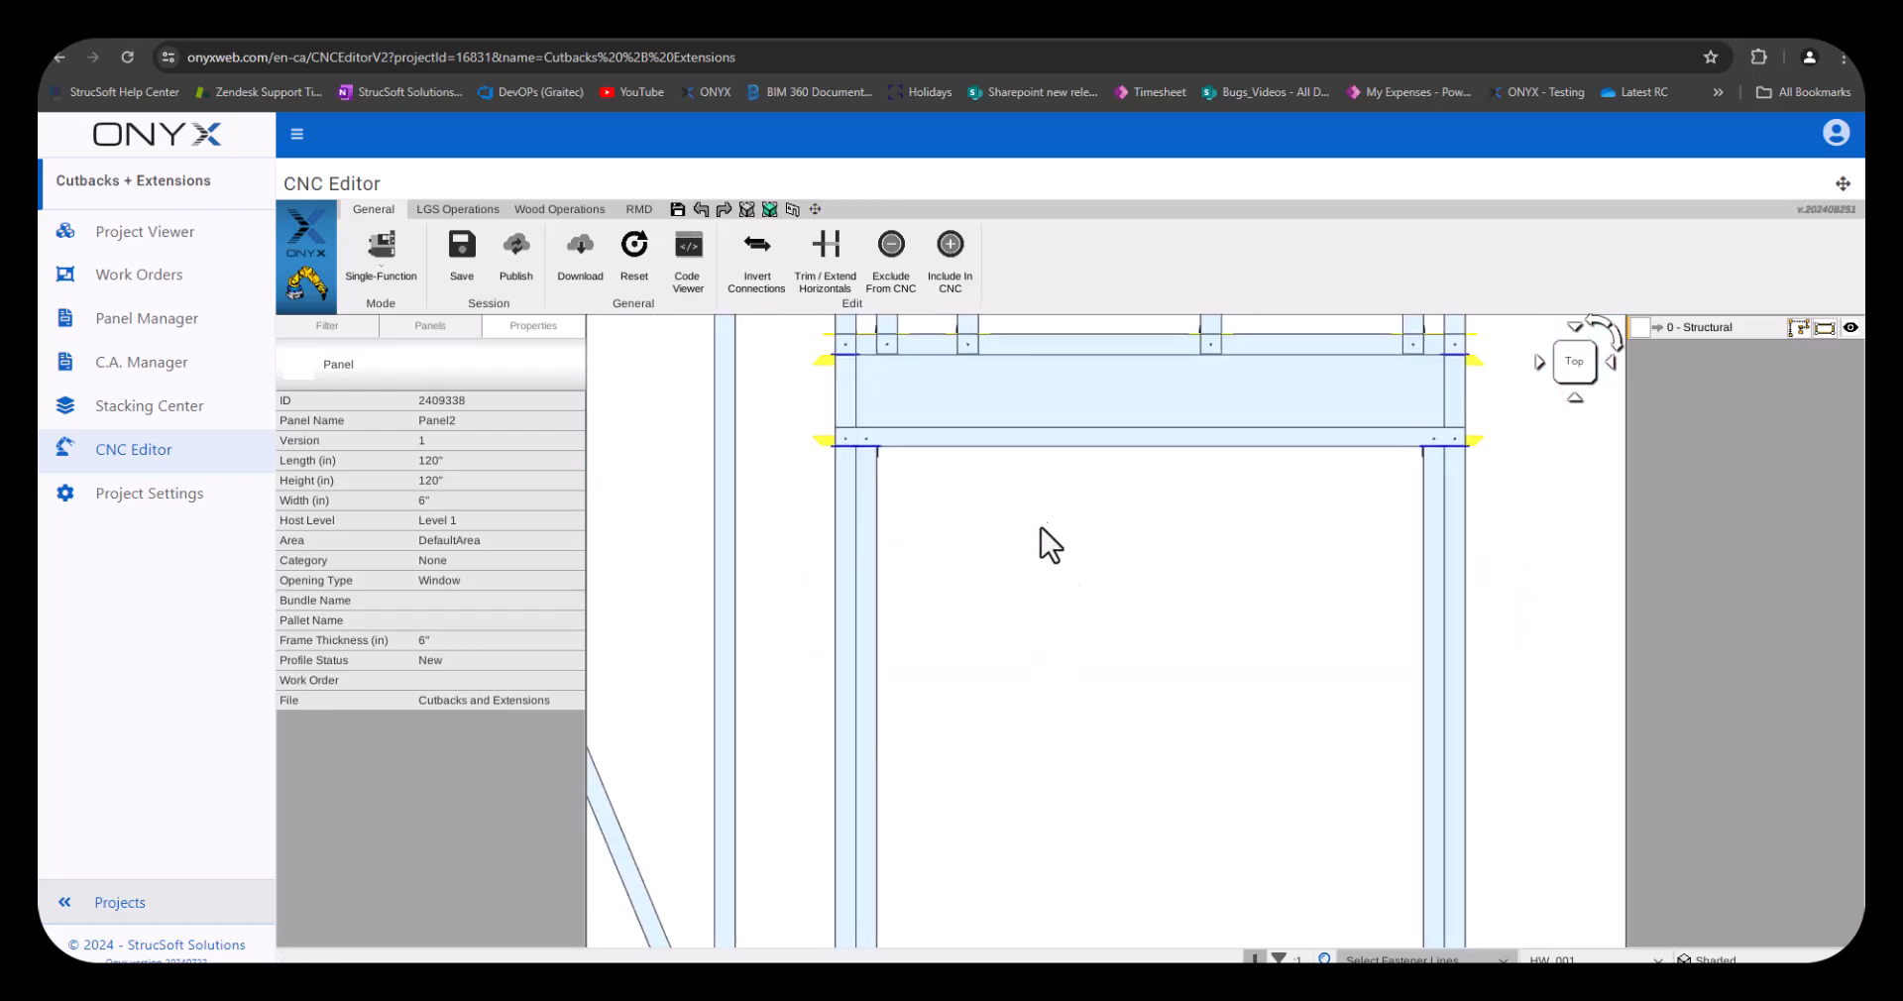
scroll(1094, 651, down, 3)
middle_drag(1157, 765, 1097, 475)
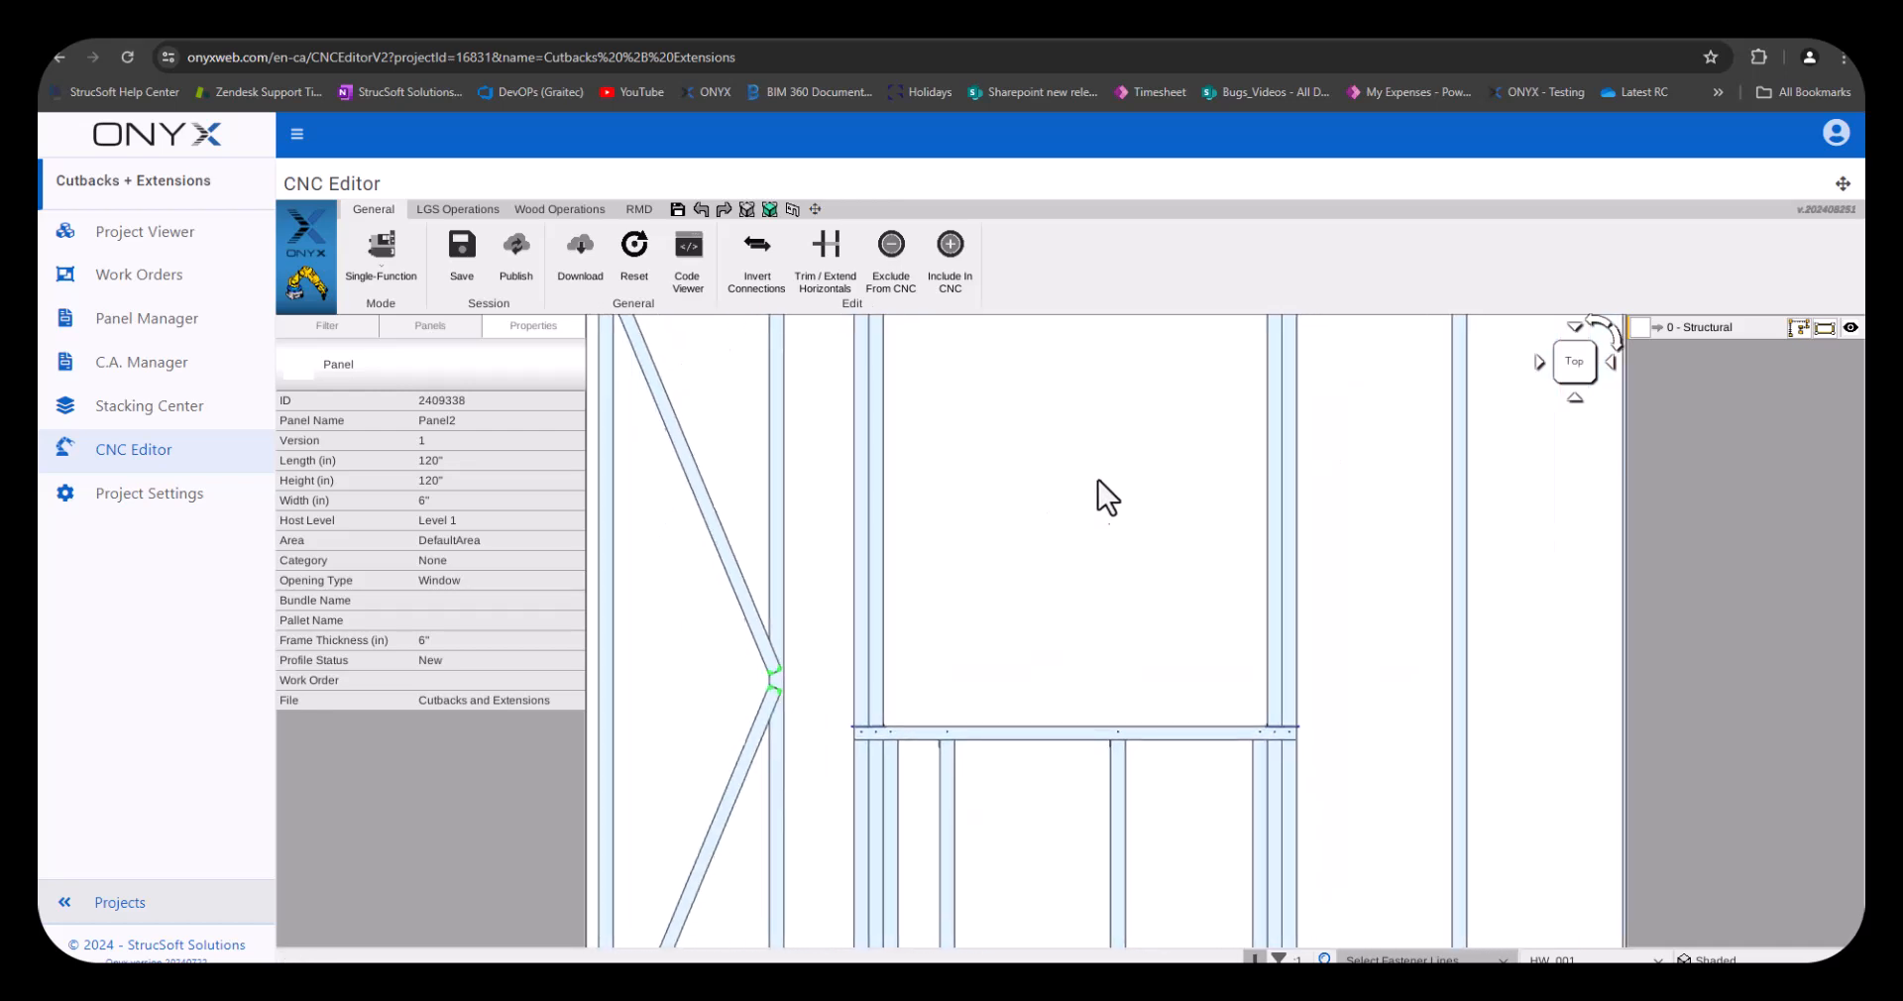
scroll(1097, 475, down, 3)
middle_drag(1071, 347, 1077, 683)
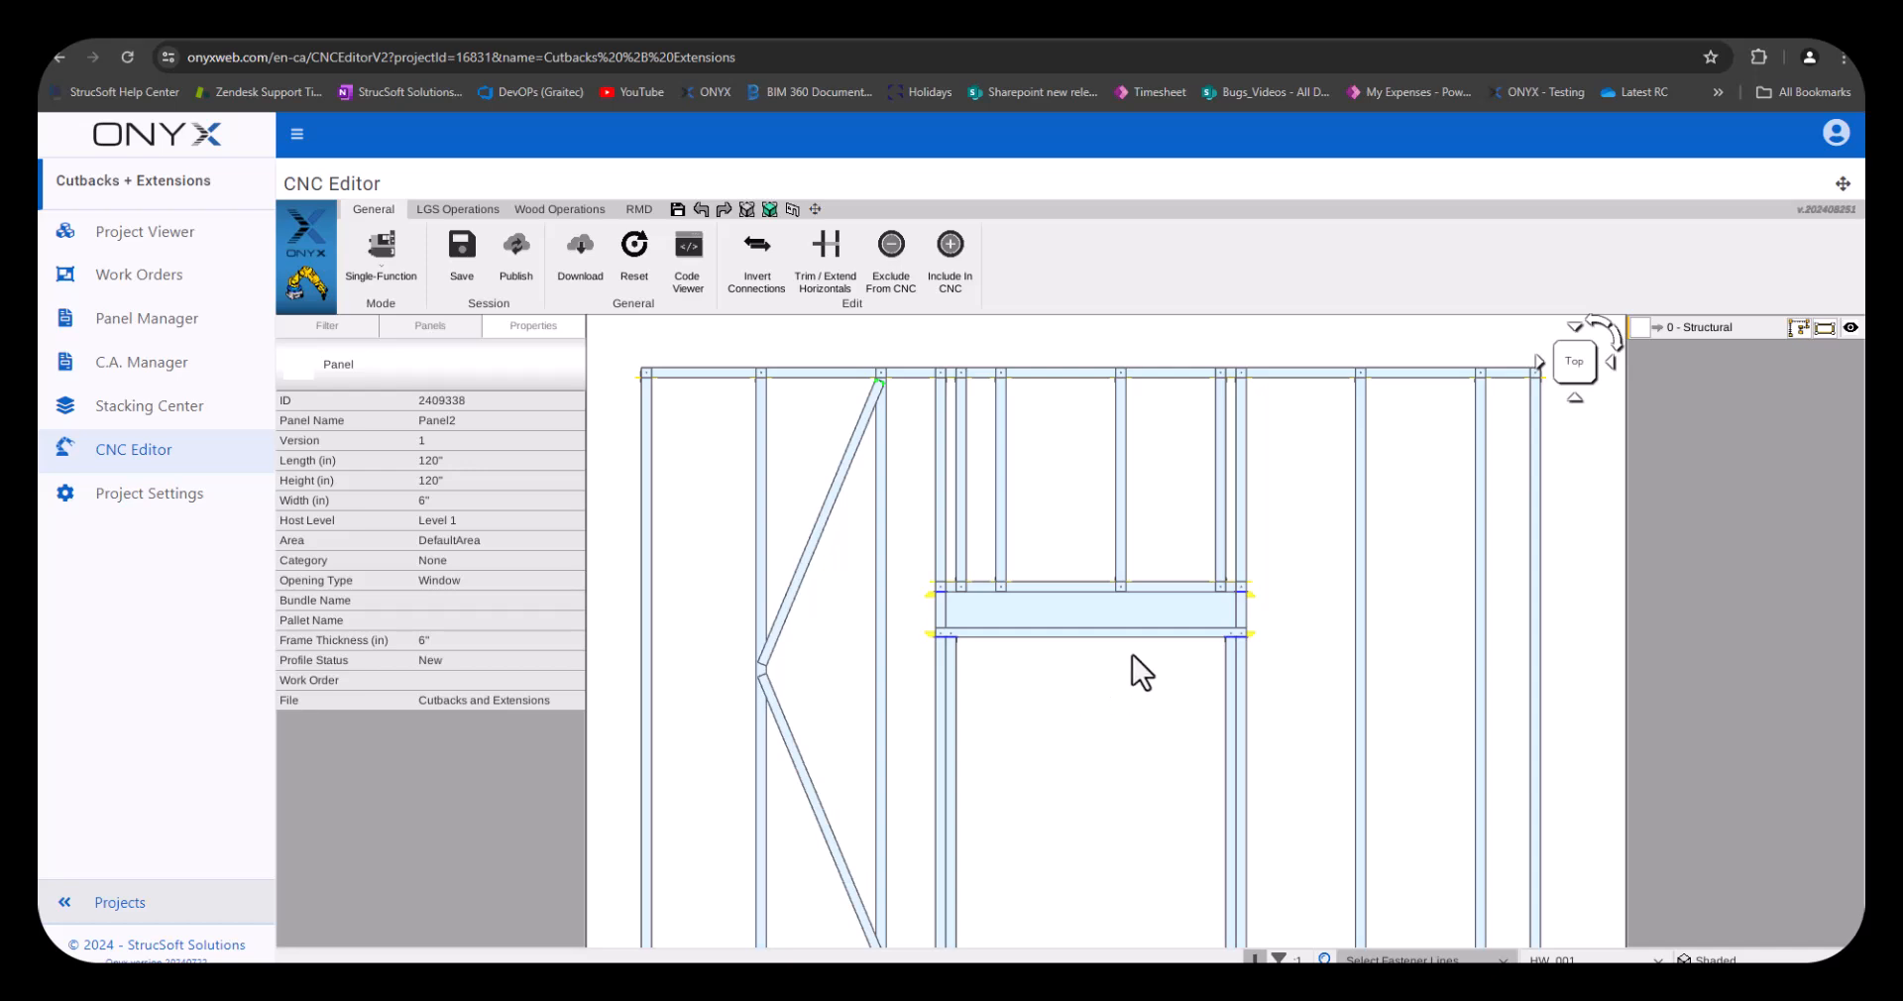
View Panel2 in 3D and inspect where the middle cripple stud above the window meets the top track
click(1559, 378)
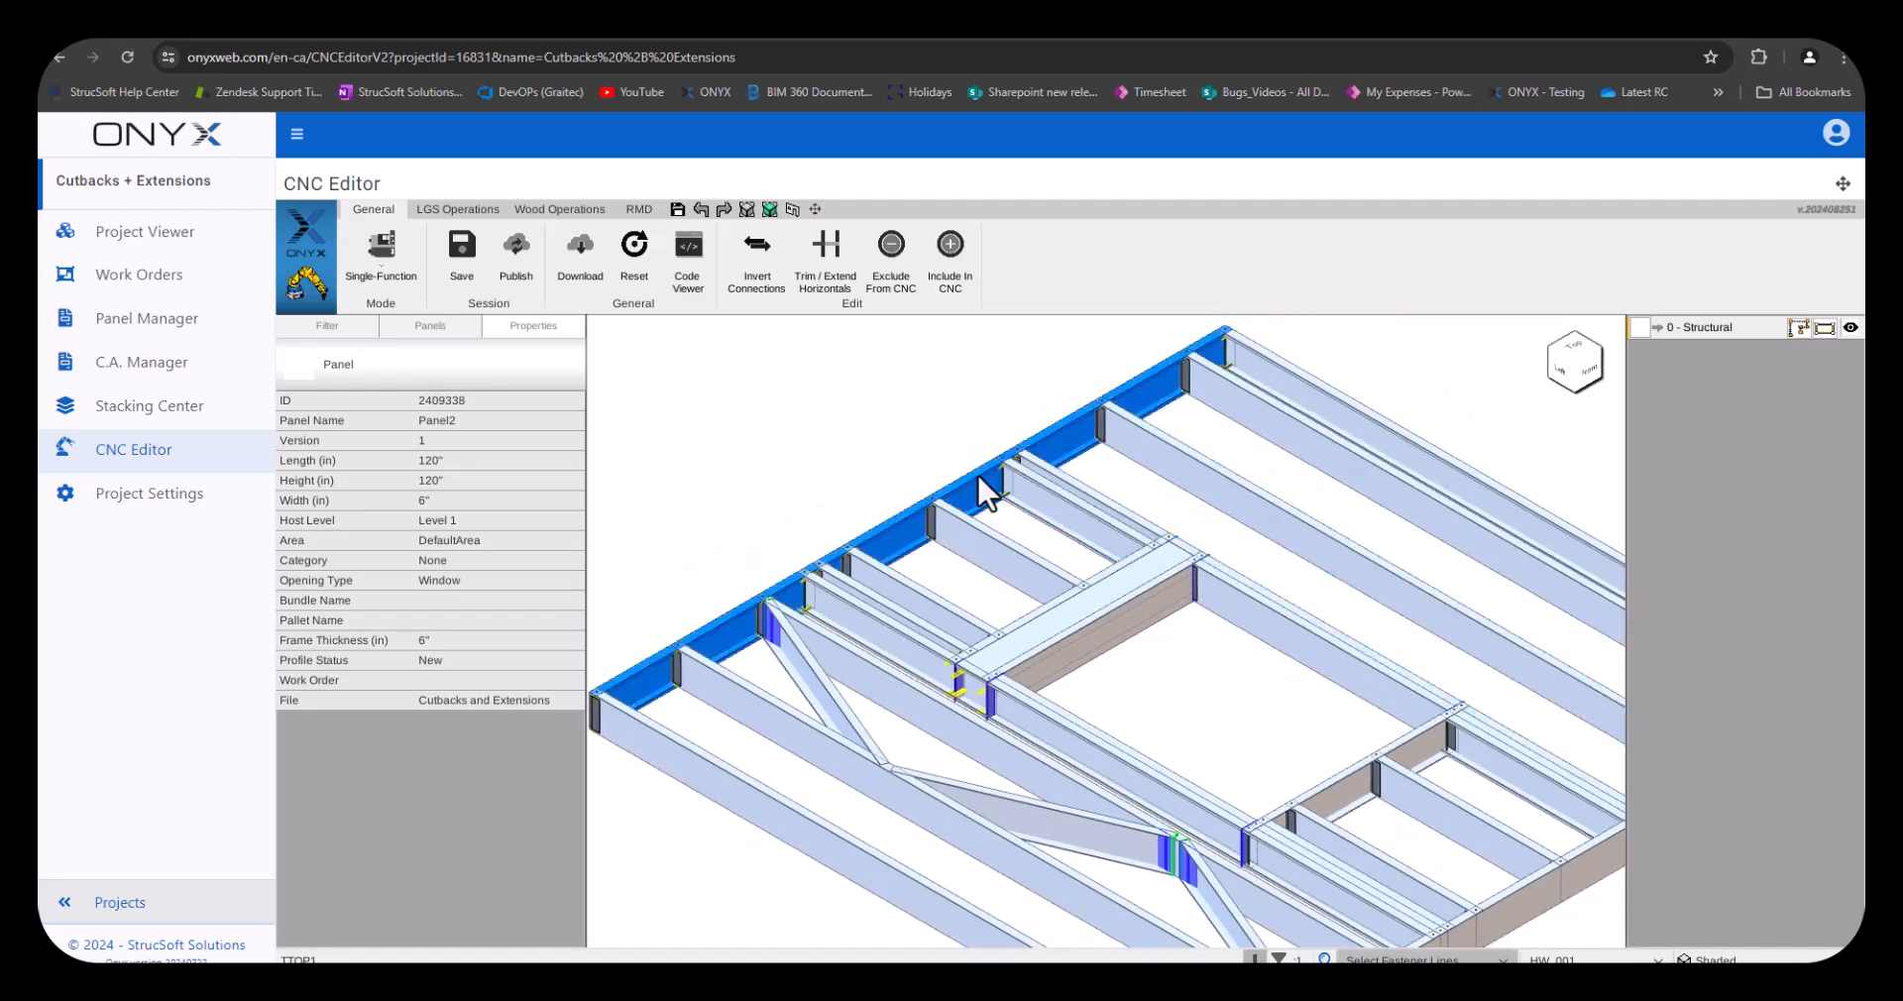
scroll(978, 473, up, 3)
middle_drag(883, 431, 1115, 557)
scroll(1054, 454, up, 3)
click(1119, 552)
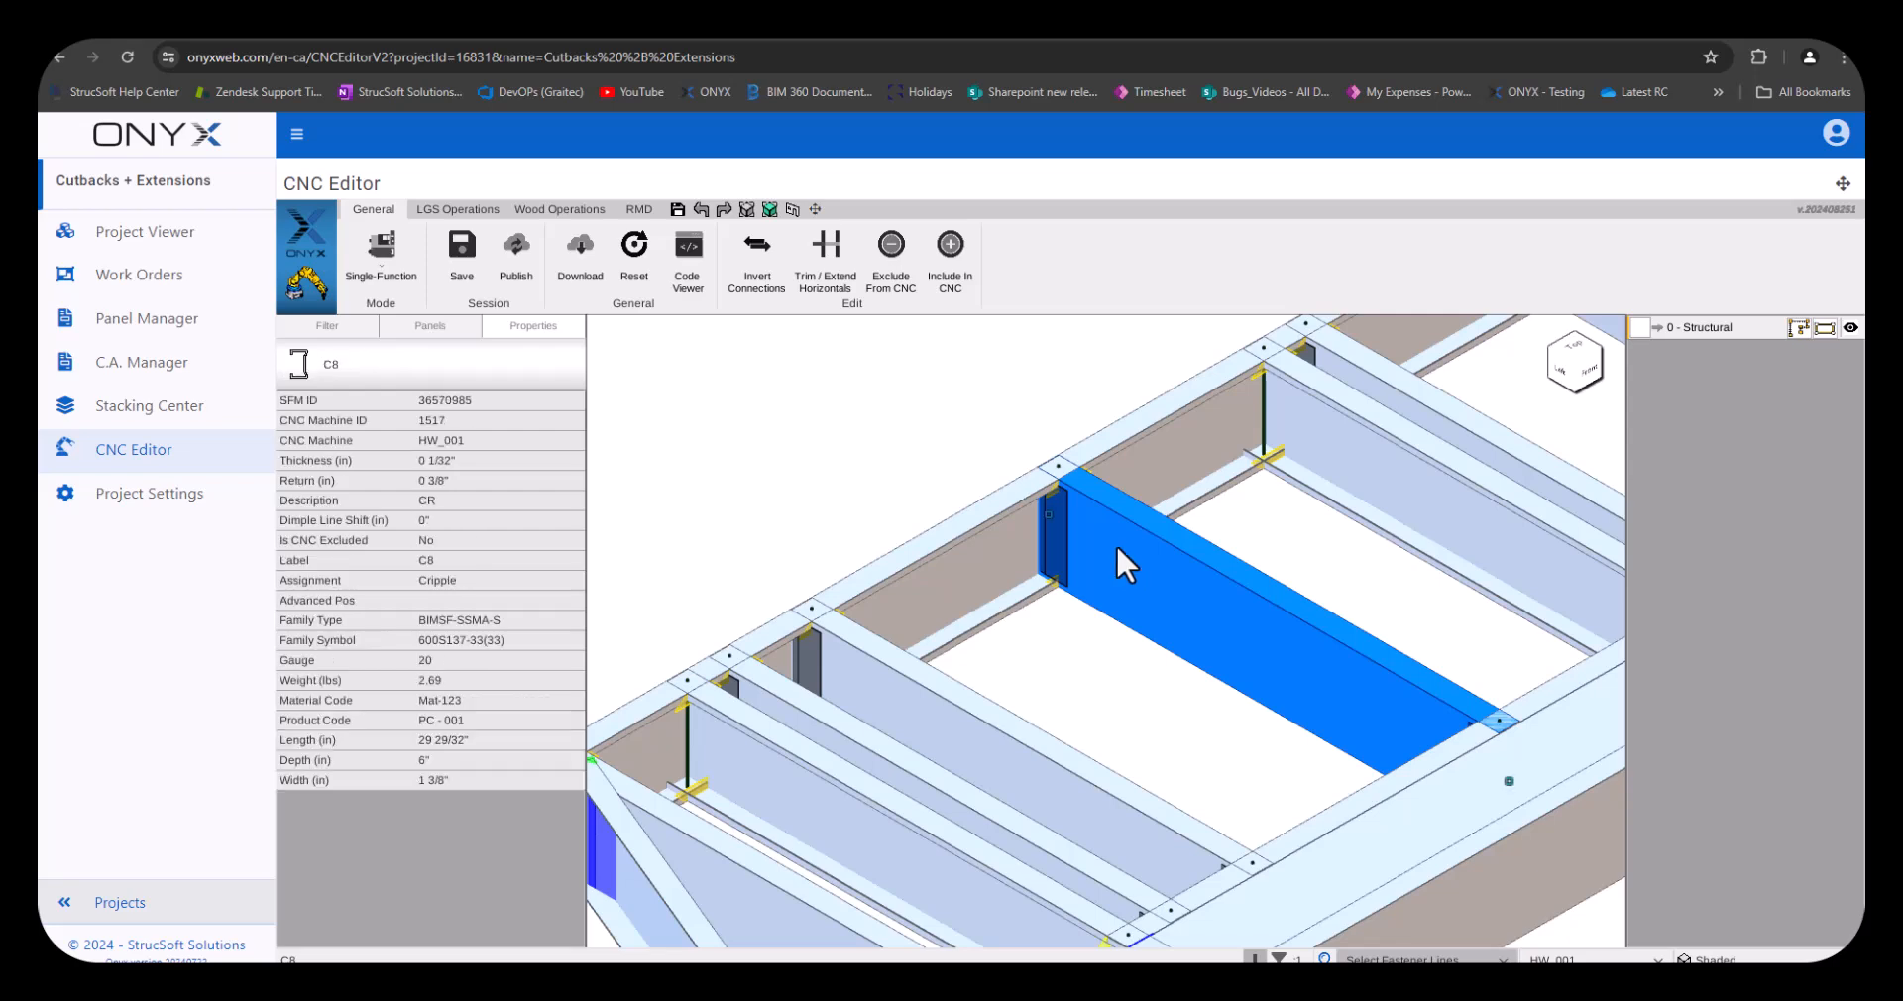
click(1031, 420)
scroll(1031, 421, up, 3)
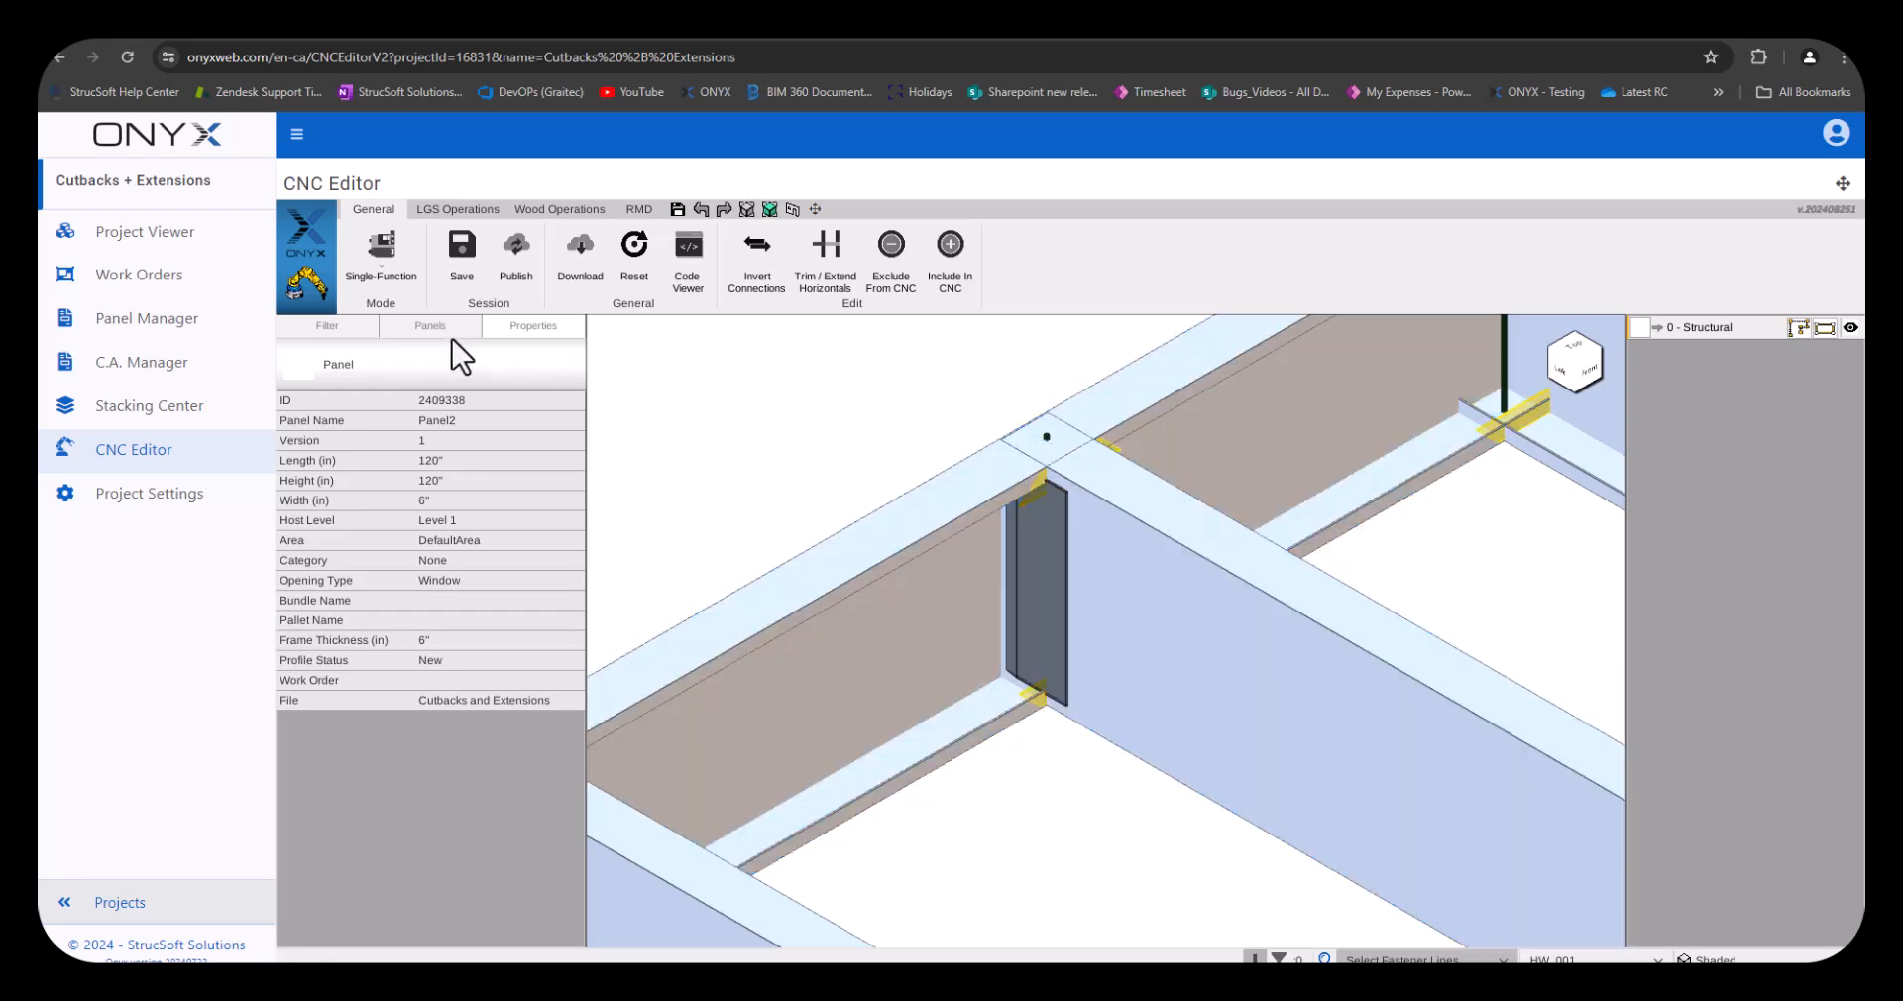
Load Panel1 and inspect the swage where the middle cripple stud meets the top track
click(430, 327)
click(369, 435)
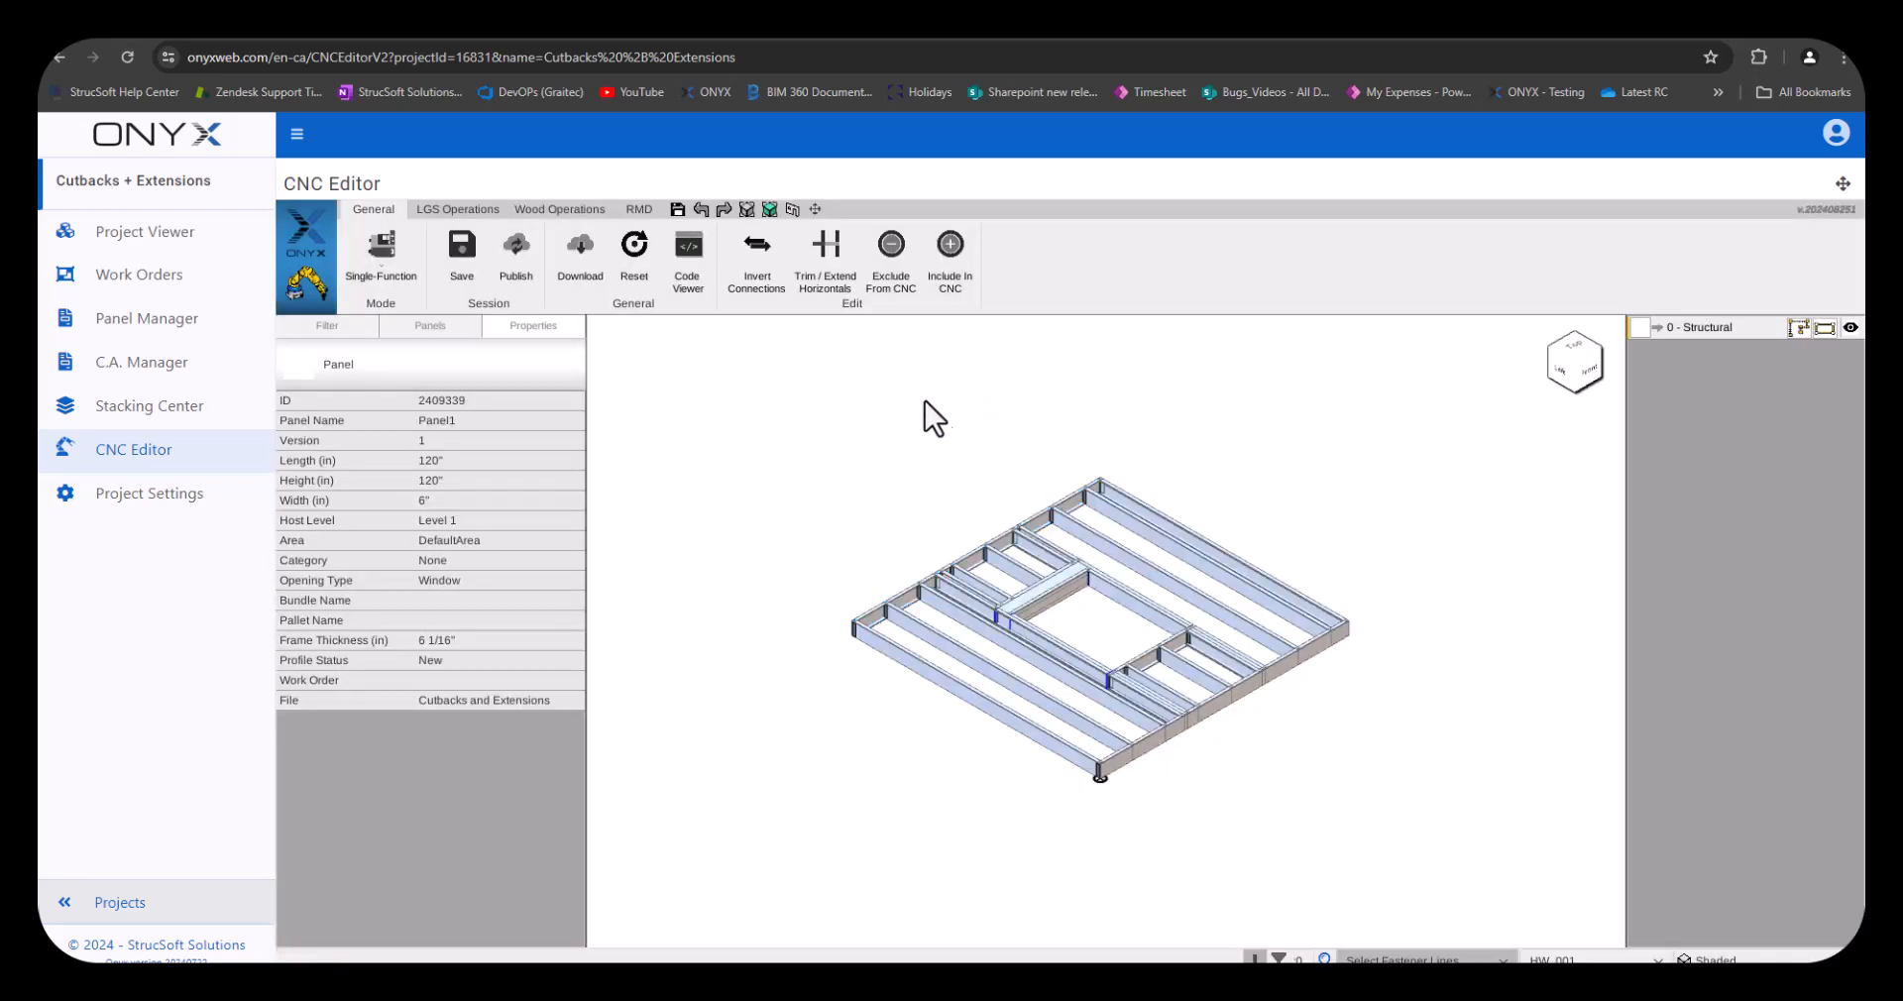
scroll(938, 518, up, 5)
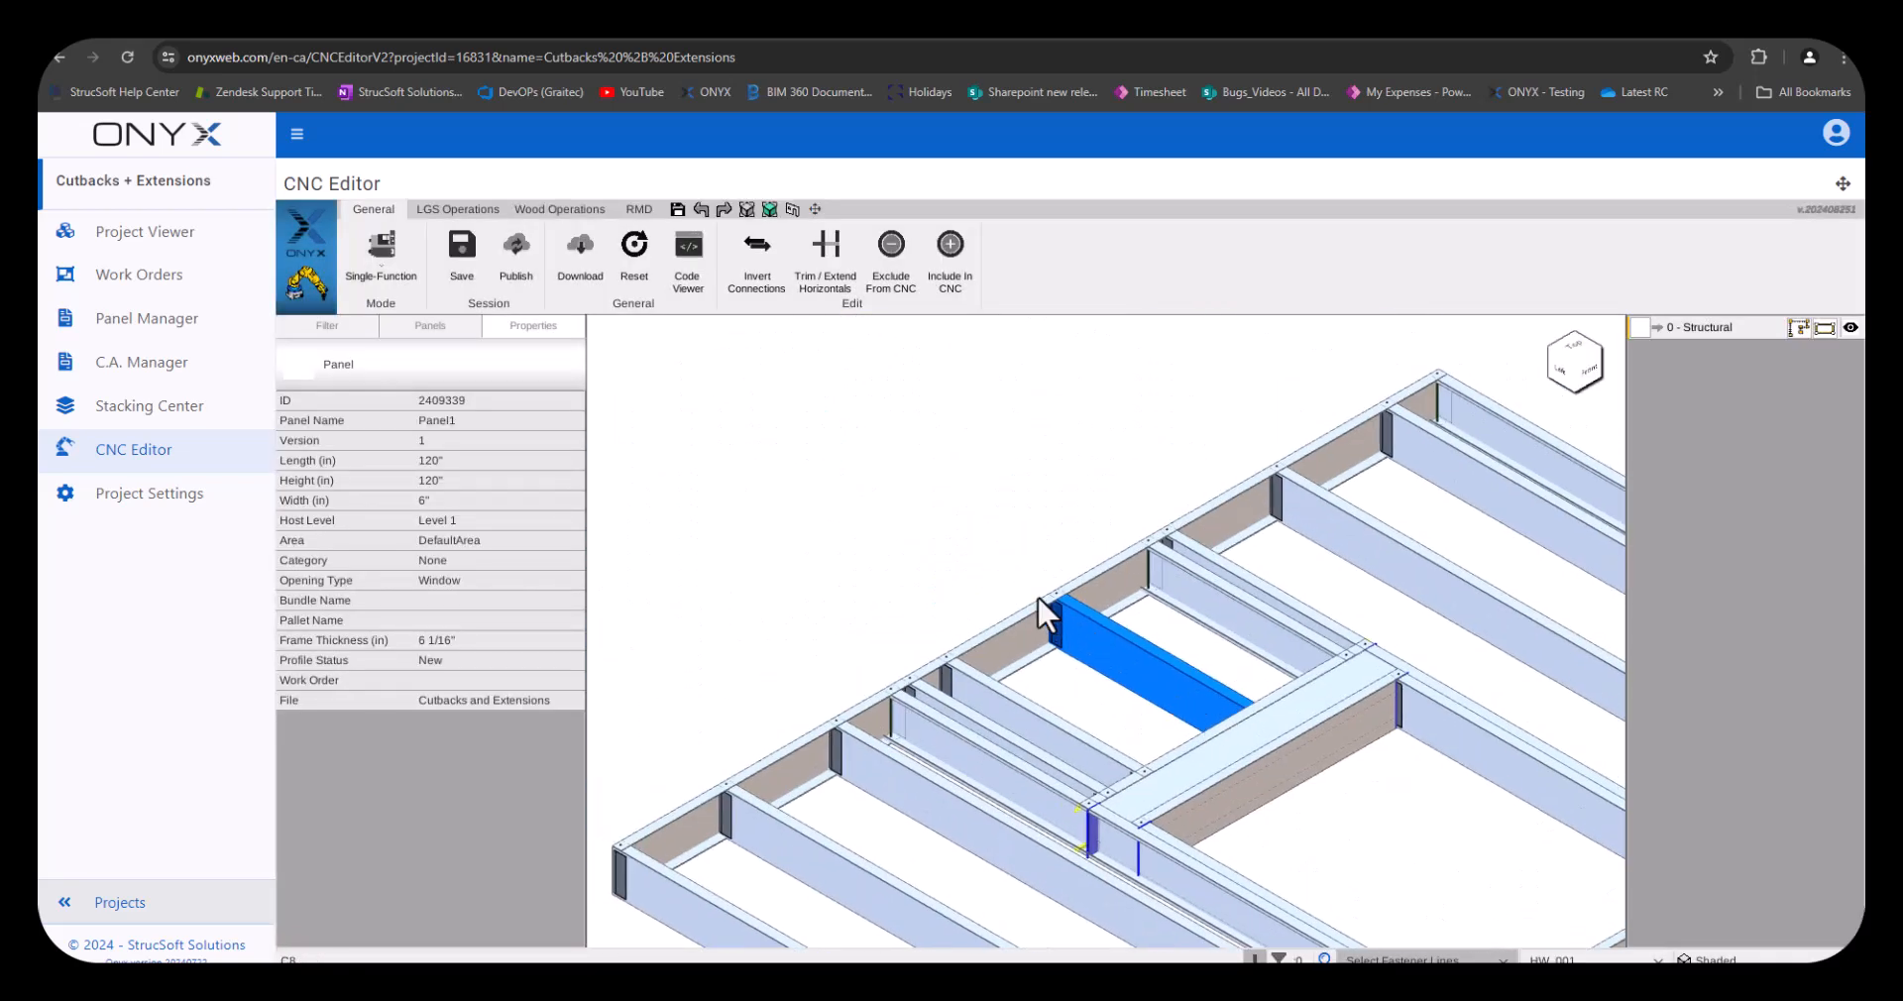
scroll(1027, 583, up, 5)
scroll(968, 535, up, 3)
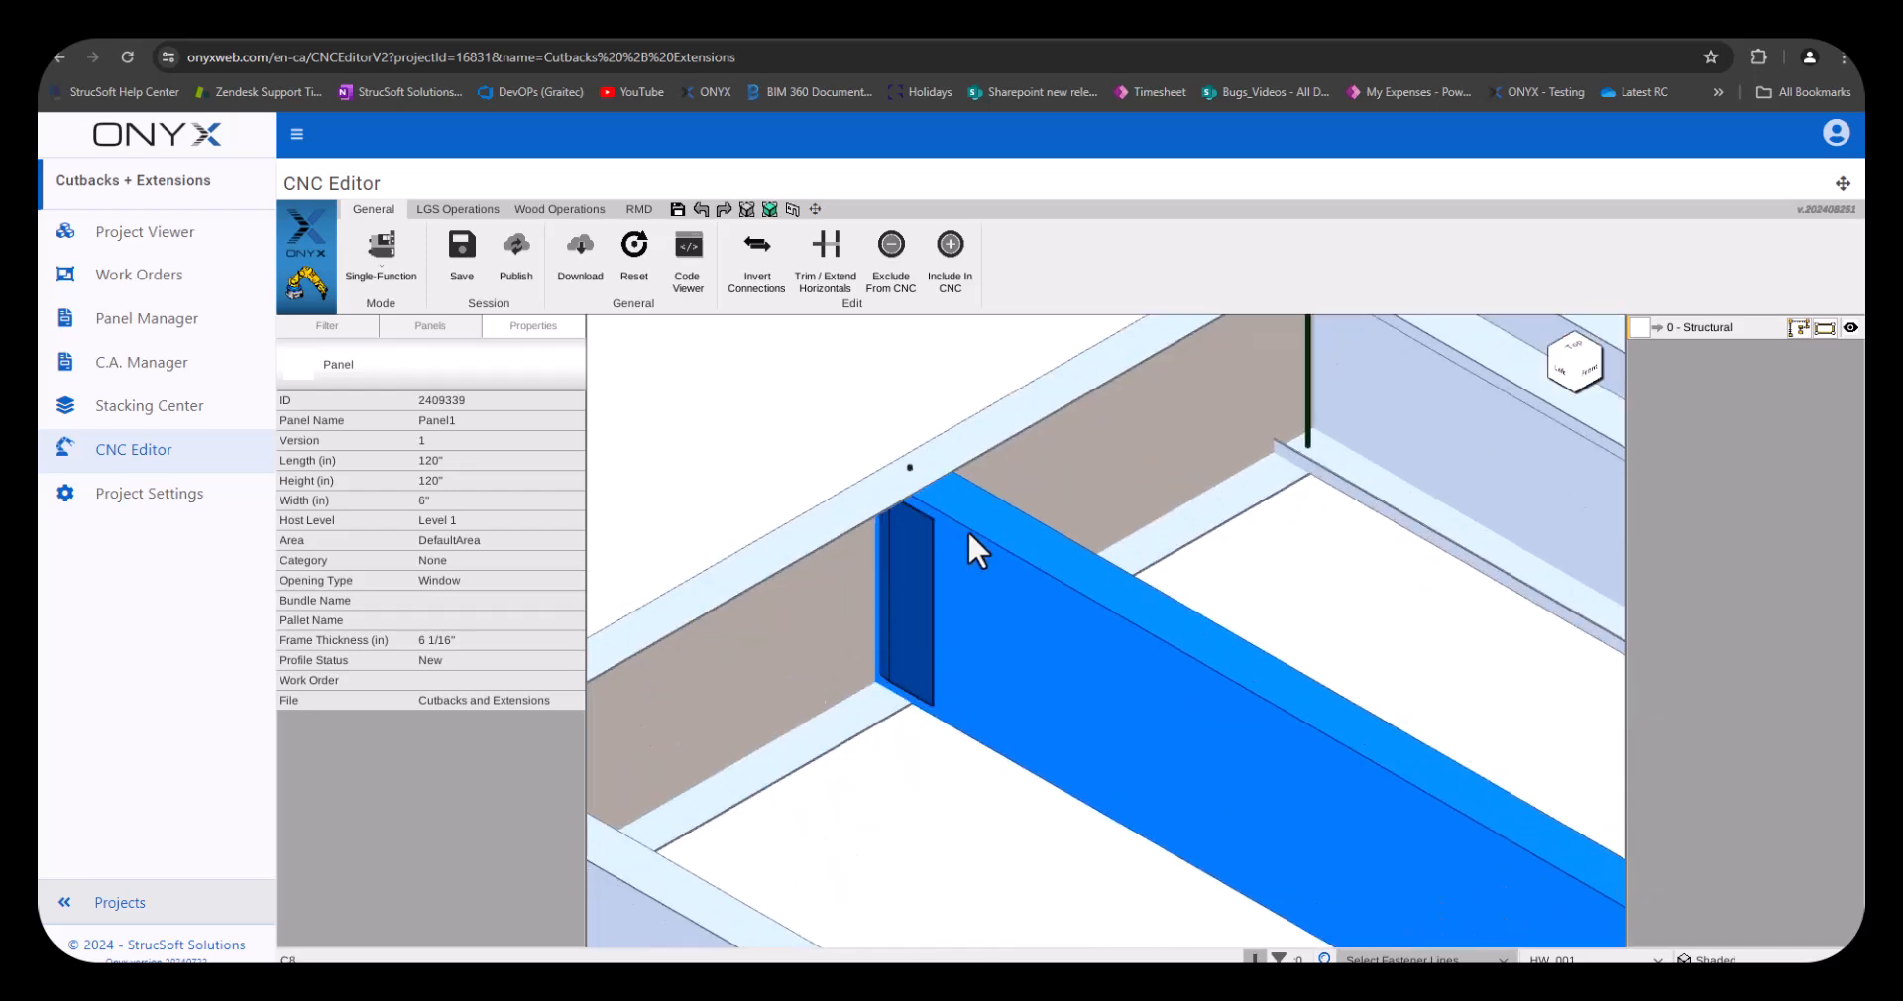
click(912, 517)
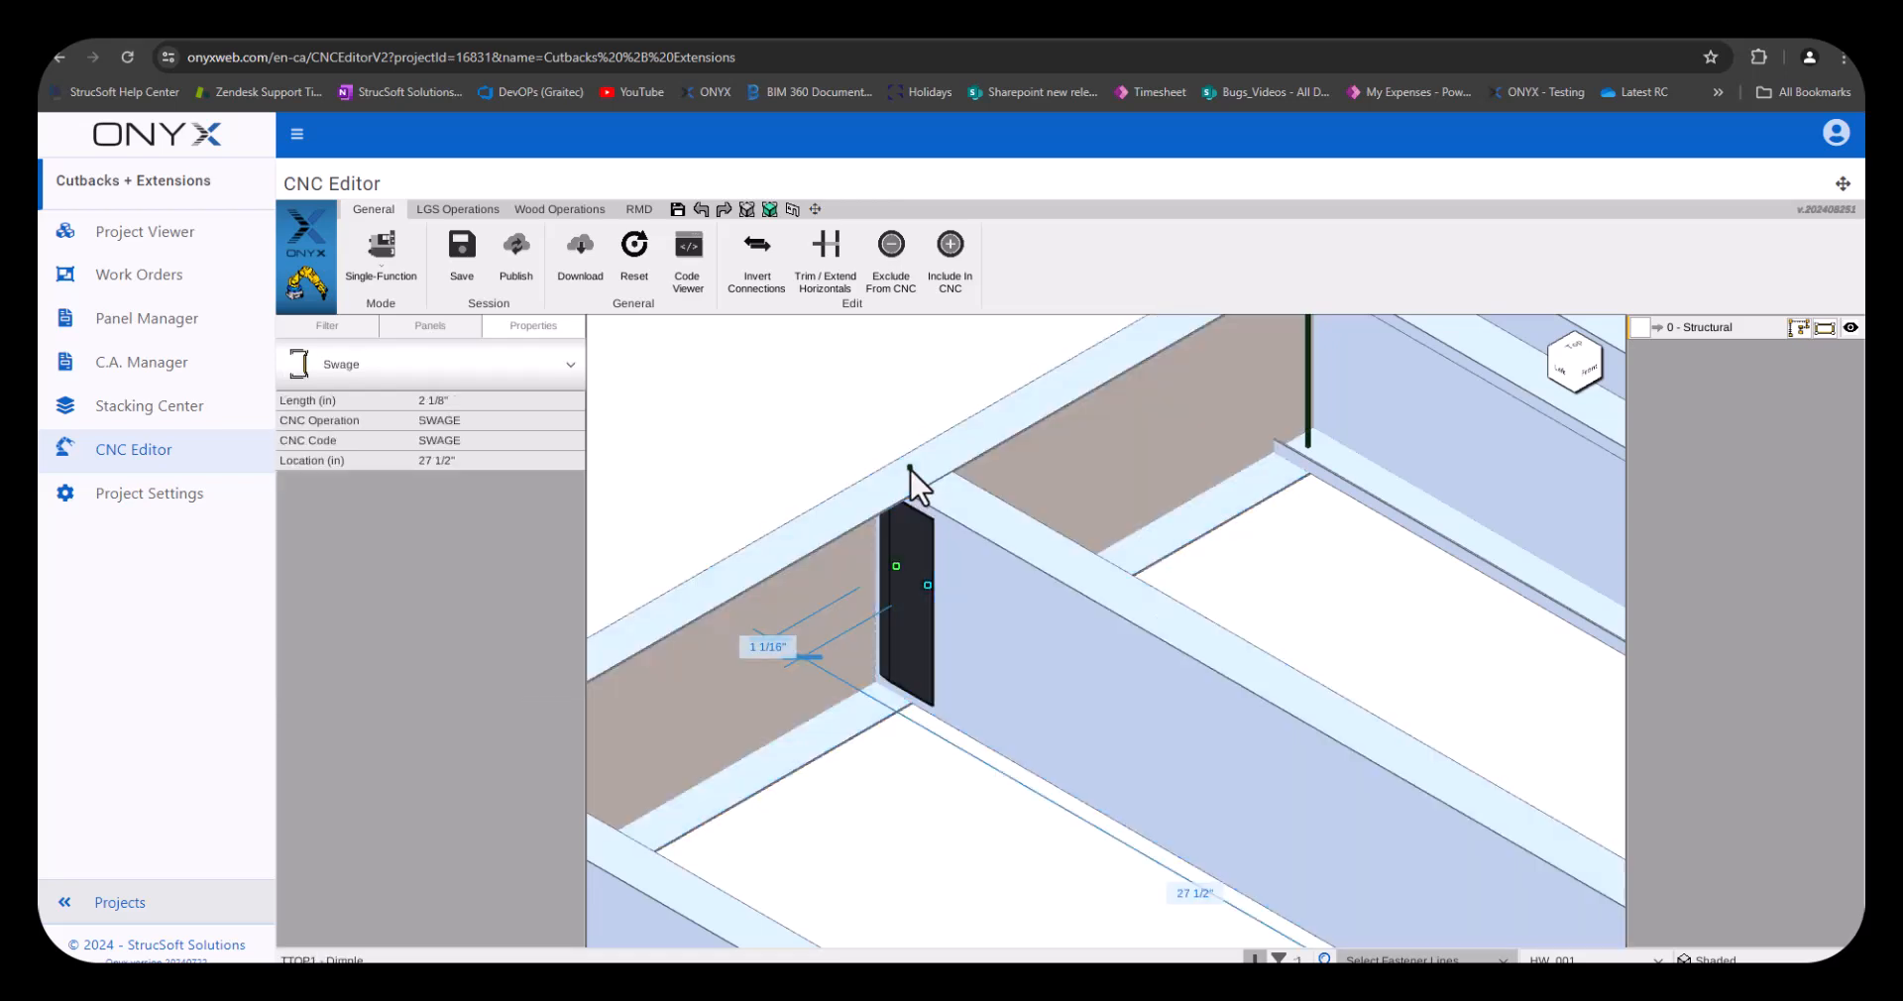
scroll(880, 456, down, 2)
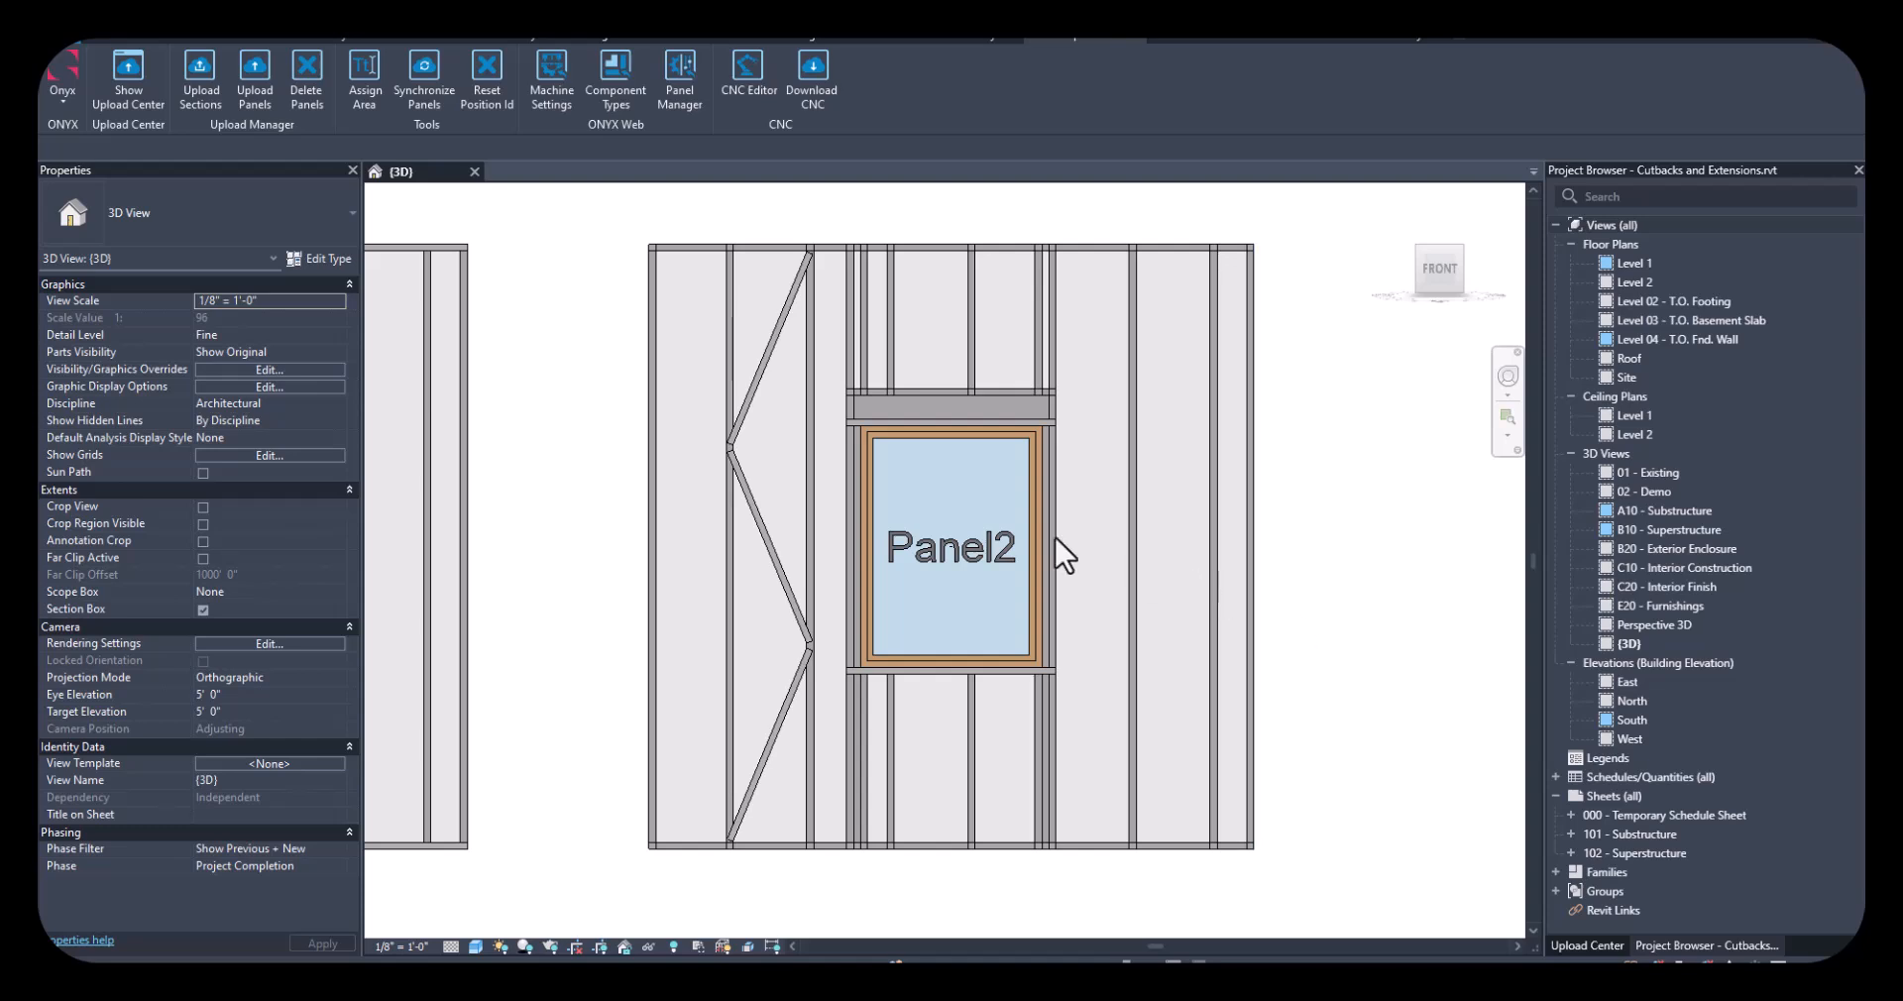
Switch to Revit, set the view's detail level to Coarse and examine where Panel2's diagonal brace lines meet the stud
scroll(748, 451, up, 5)
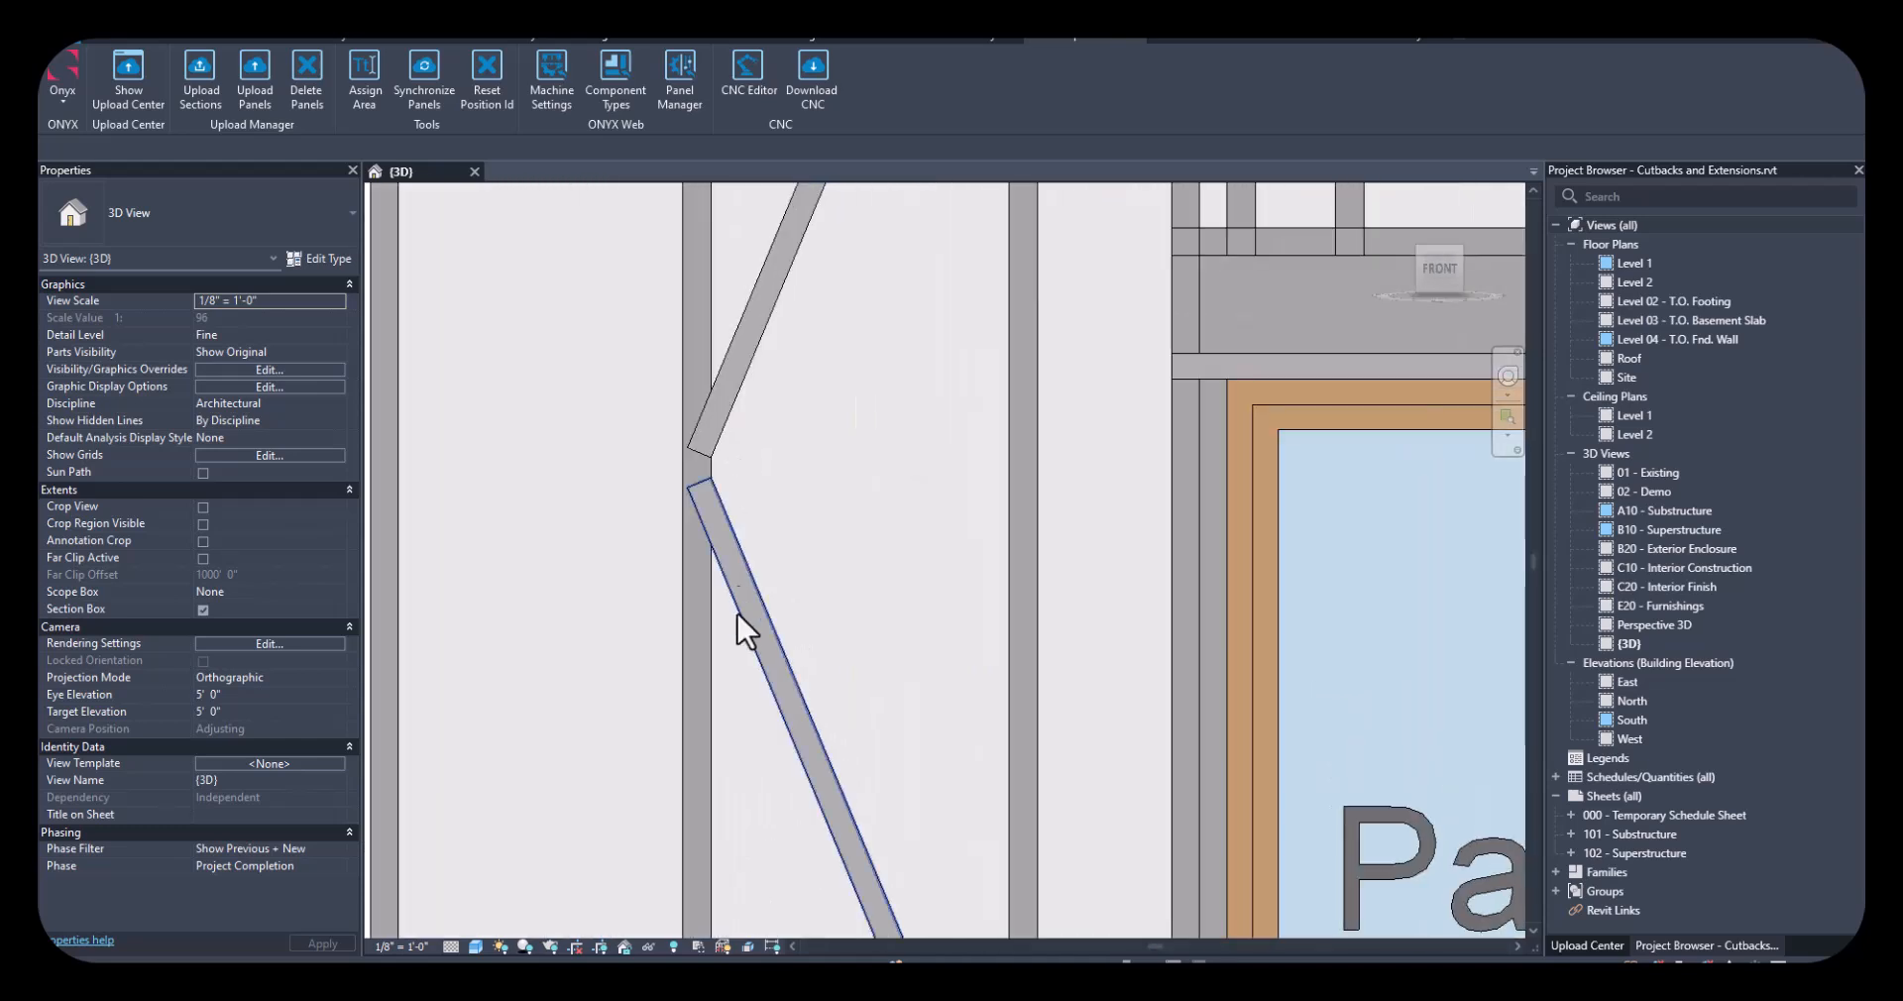
click(451, 946)
click(474, 884)
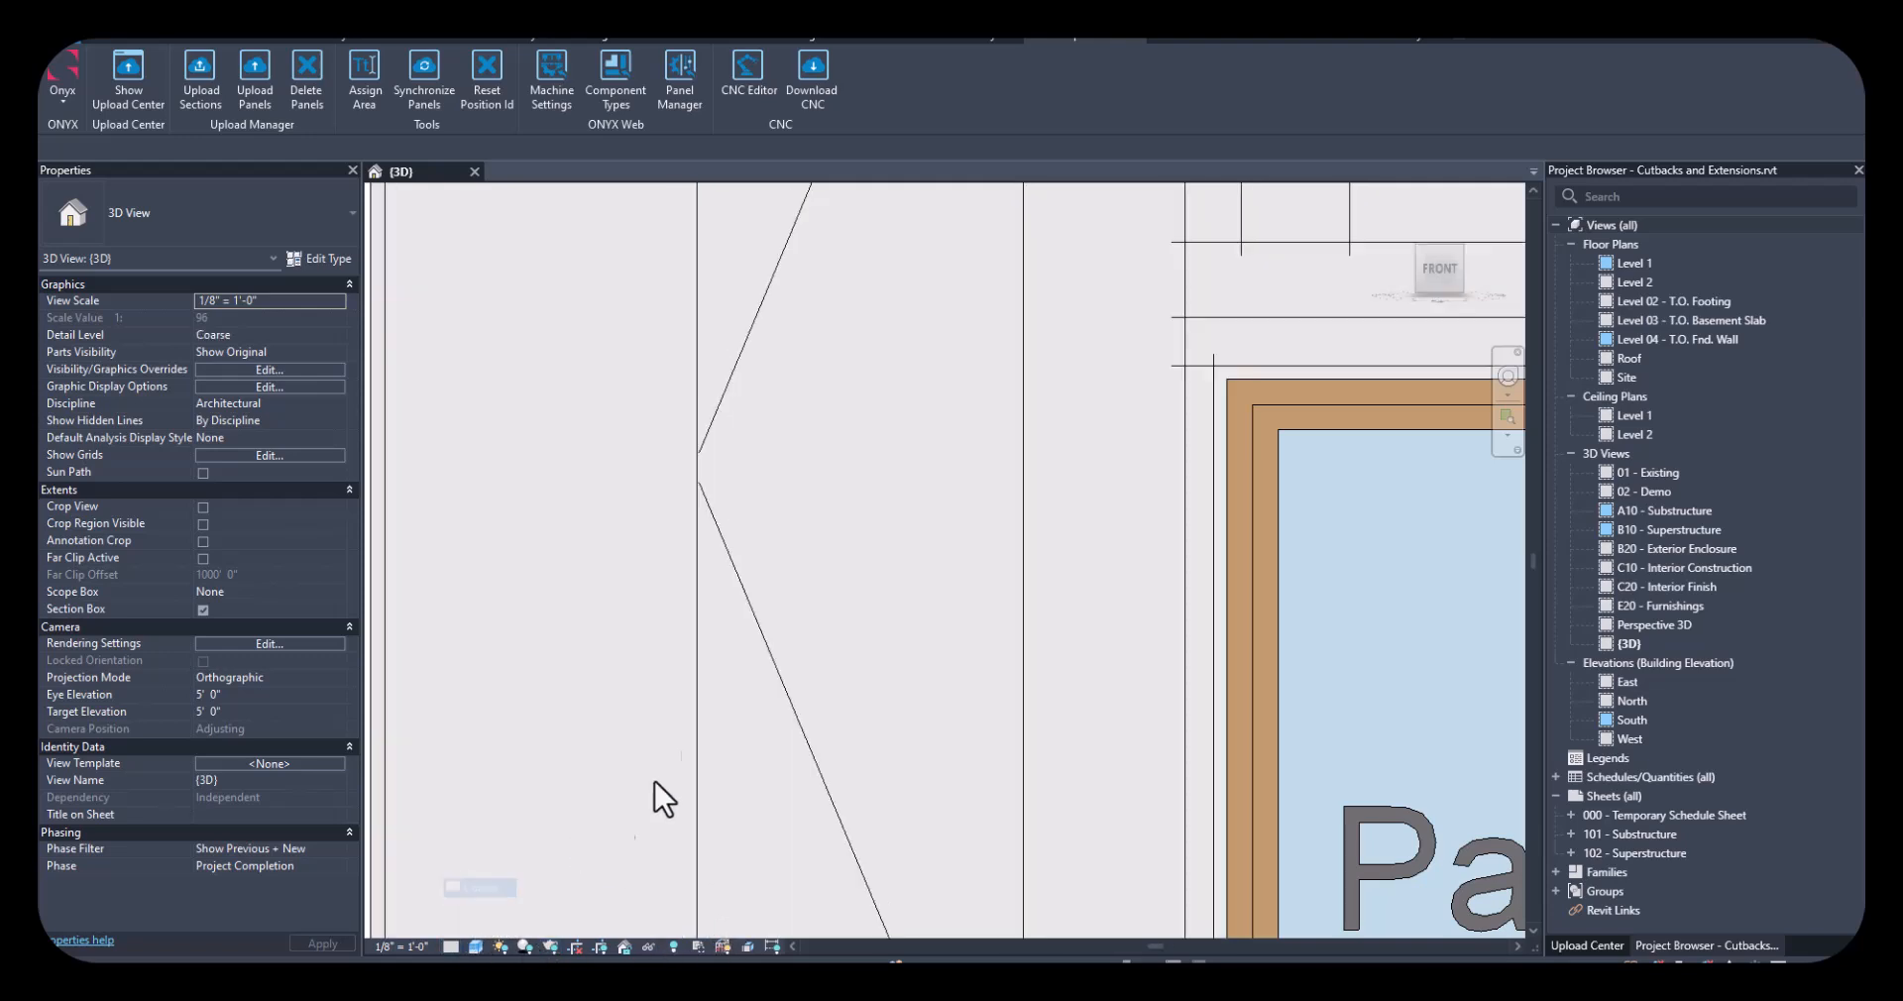
scroll(672, 345, up, 5)
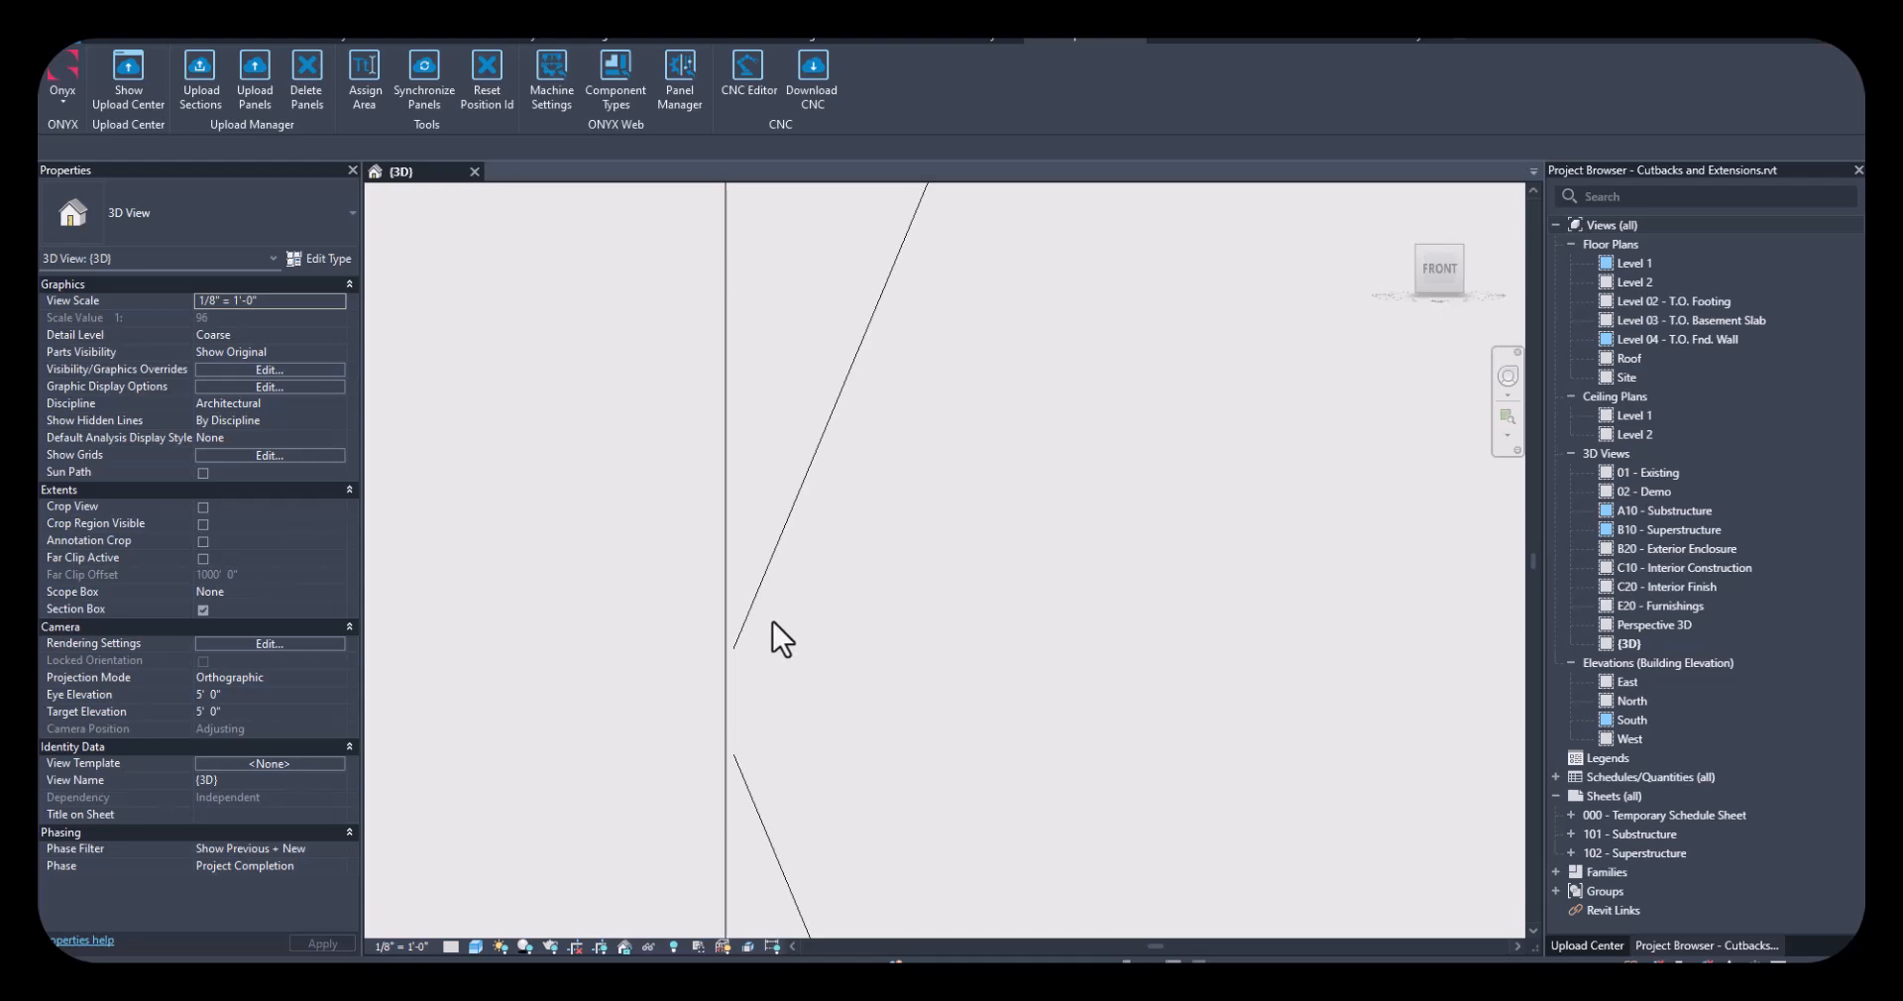
Switch to the ONYX CNC Editor, load Panel2 and view it from the top
scroll(727, 600, down, 1)
scroll(765, 611, down, 5)
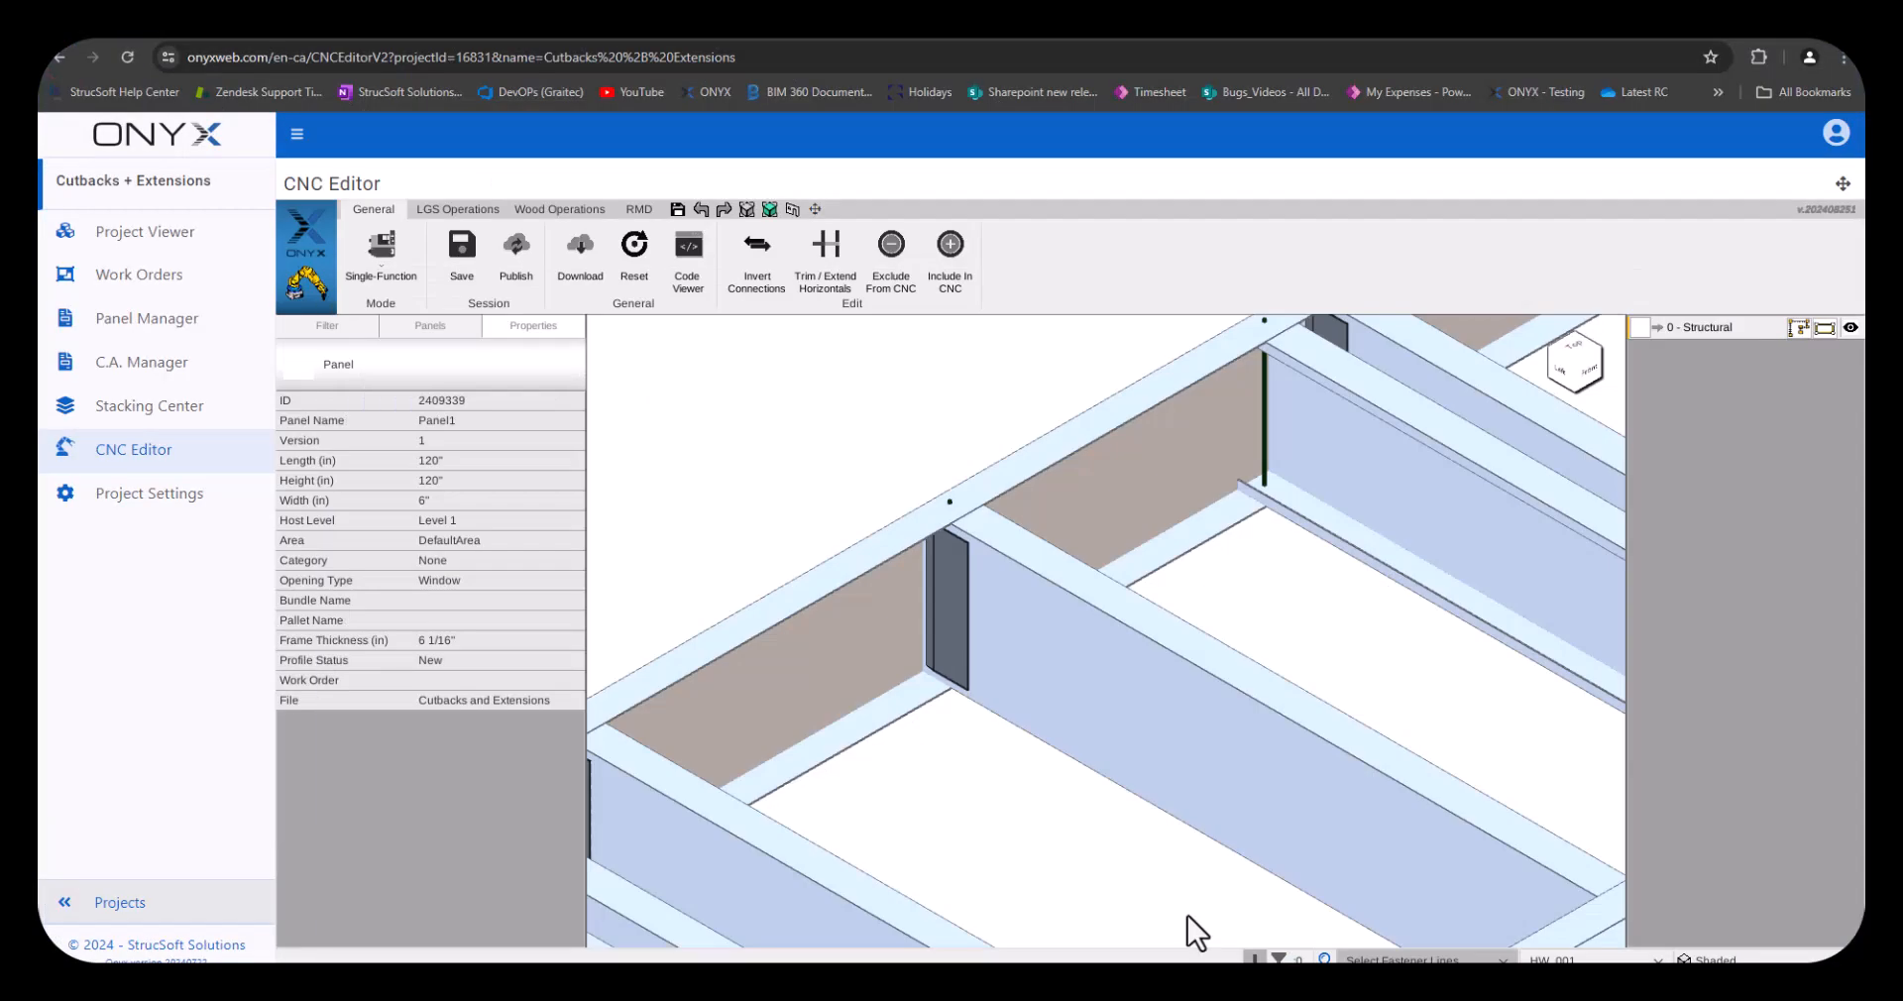
click(416, 331)
click(380, 452)
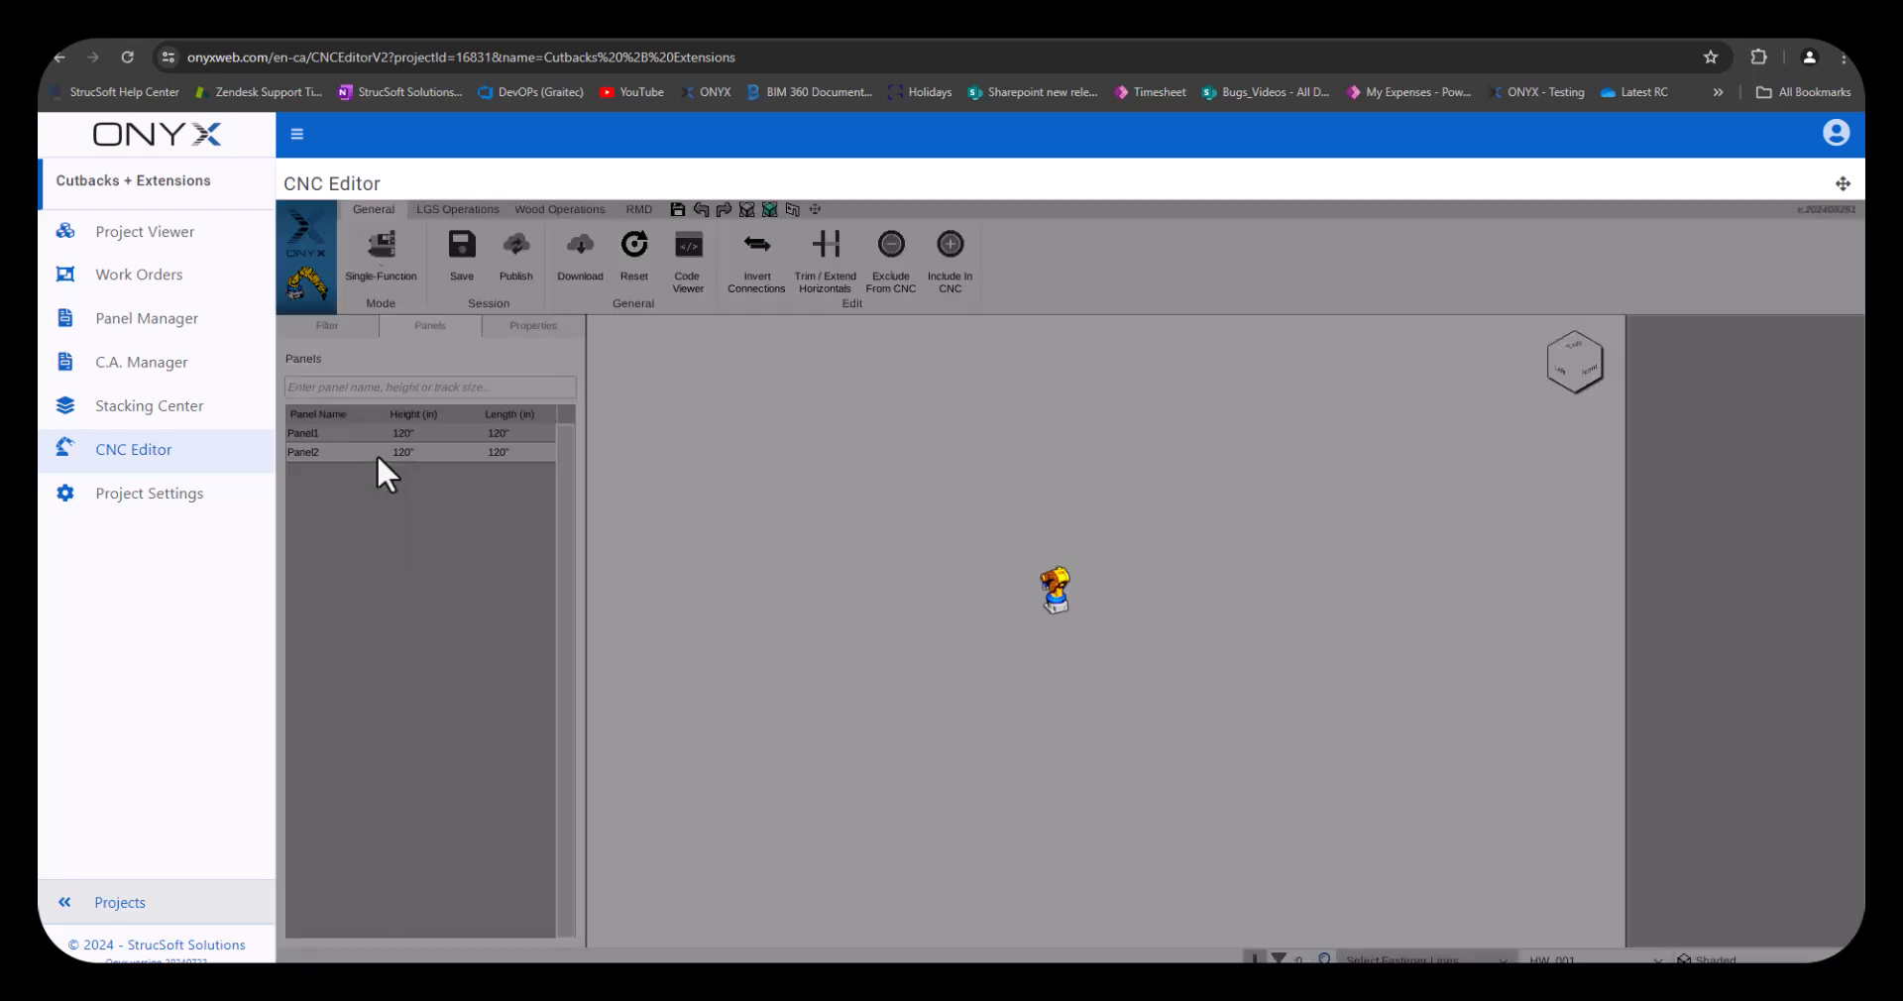
click(1576, 363)
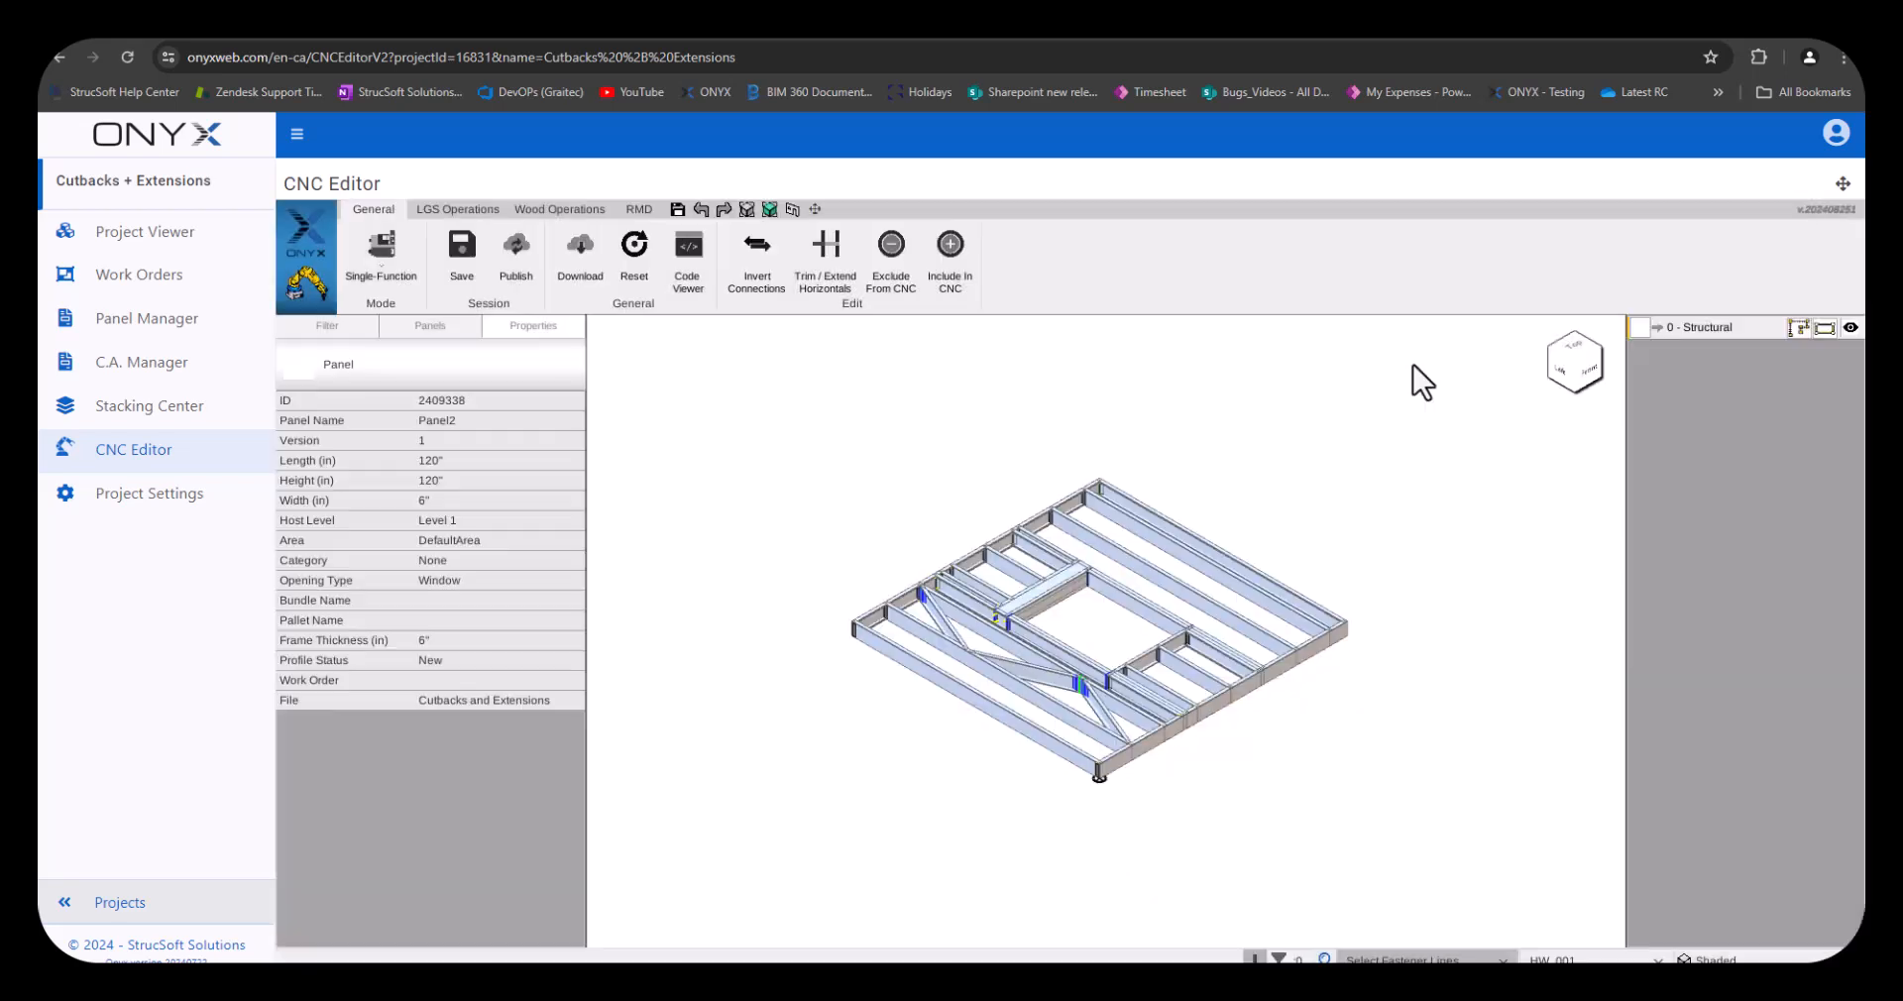
click(1576, 363)
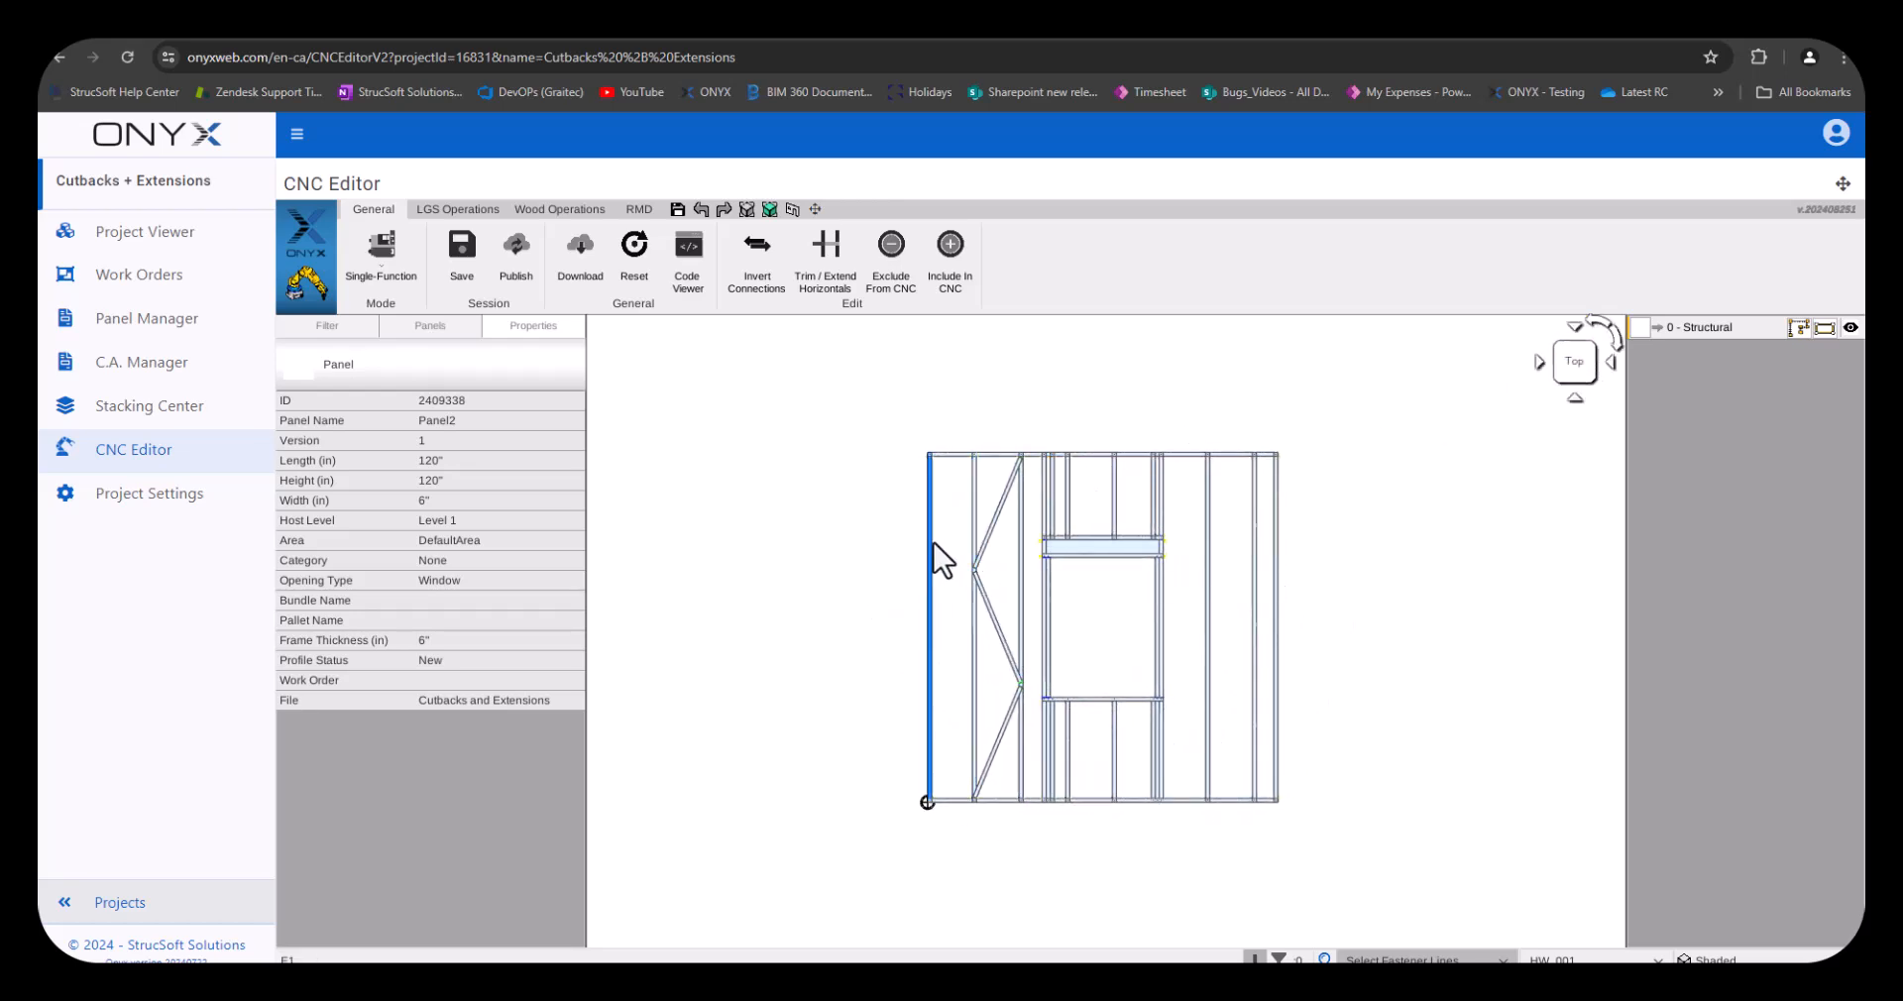
Examine where Panel2's diagonal braces meet the vertical stud, from above and in 3D, and select that stud
scroll(897, 550, up, 5)
middle_drag(742, 479, 947, 489)
scroll(966, 494, up, 4)
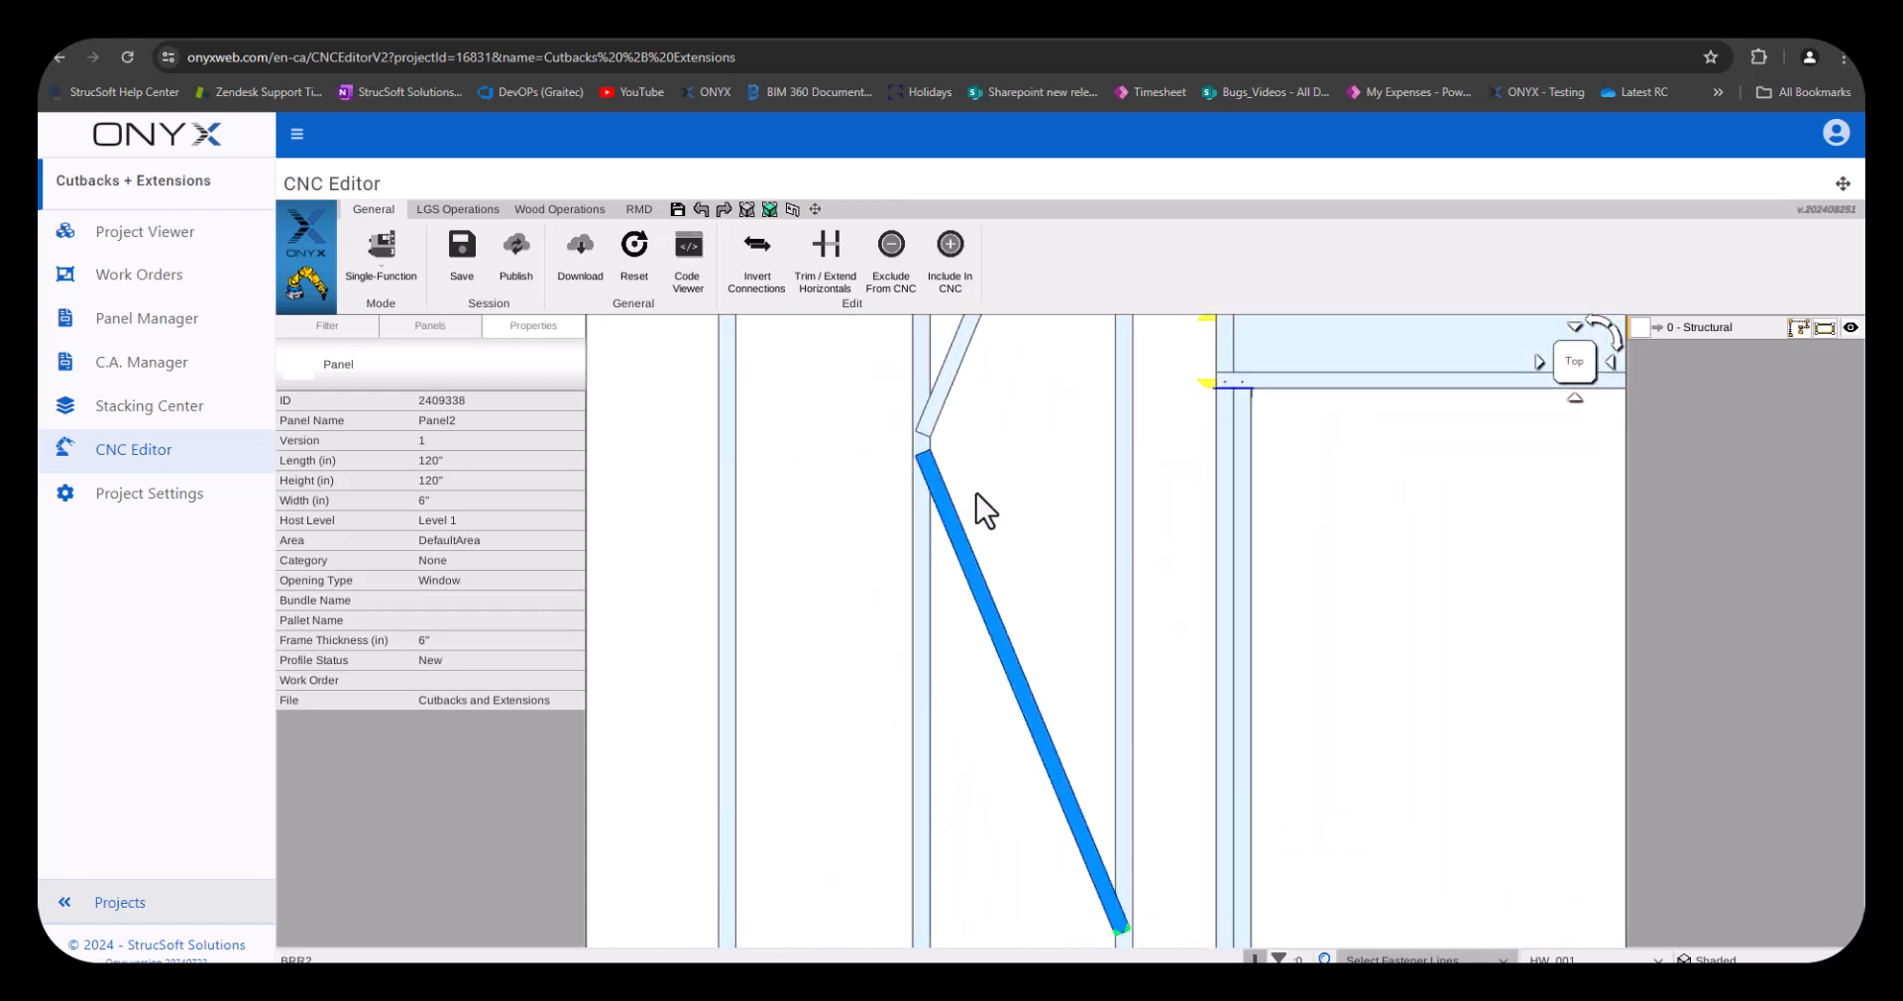
middle_drag(863, 402, 1107, 442)
click(1053, 546)
click(1008, 592)
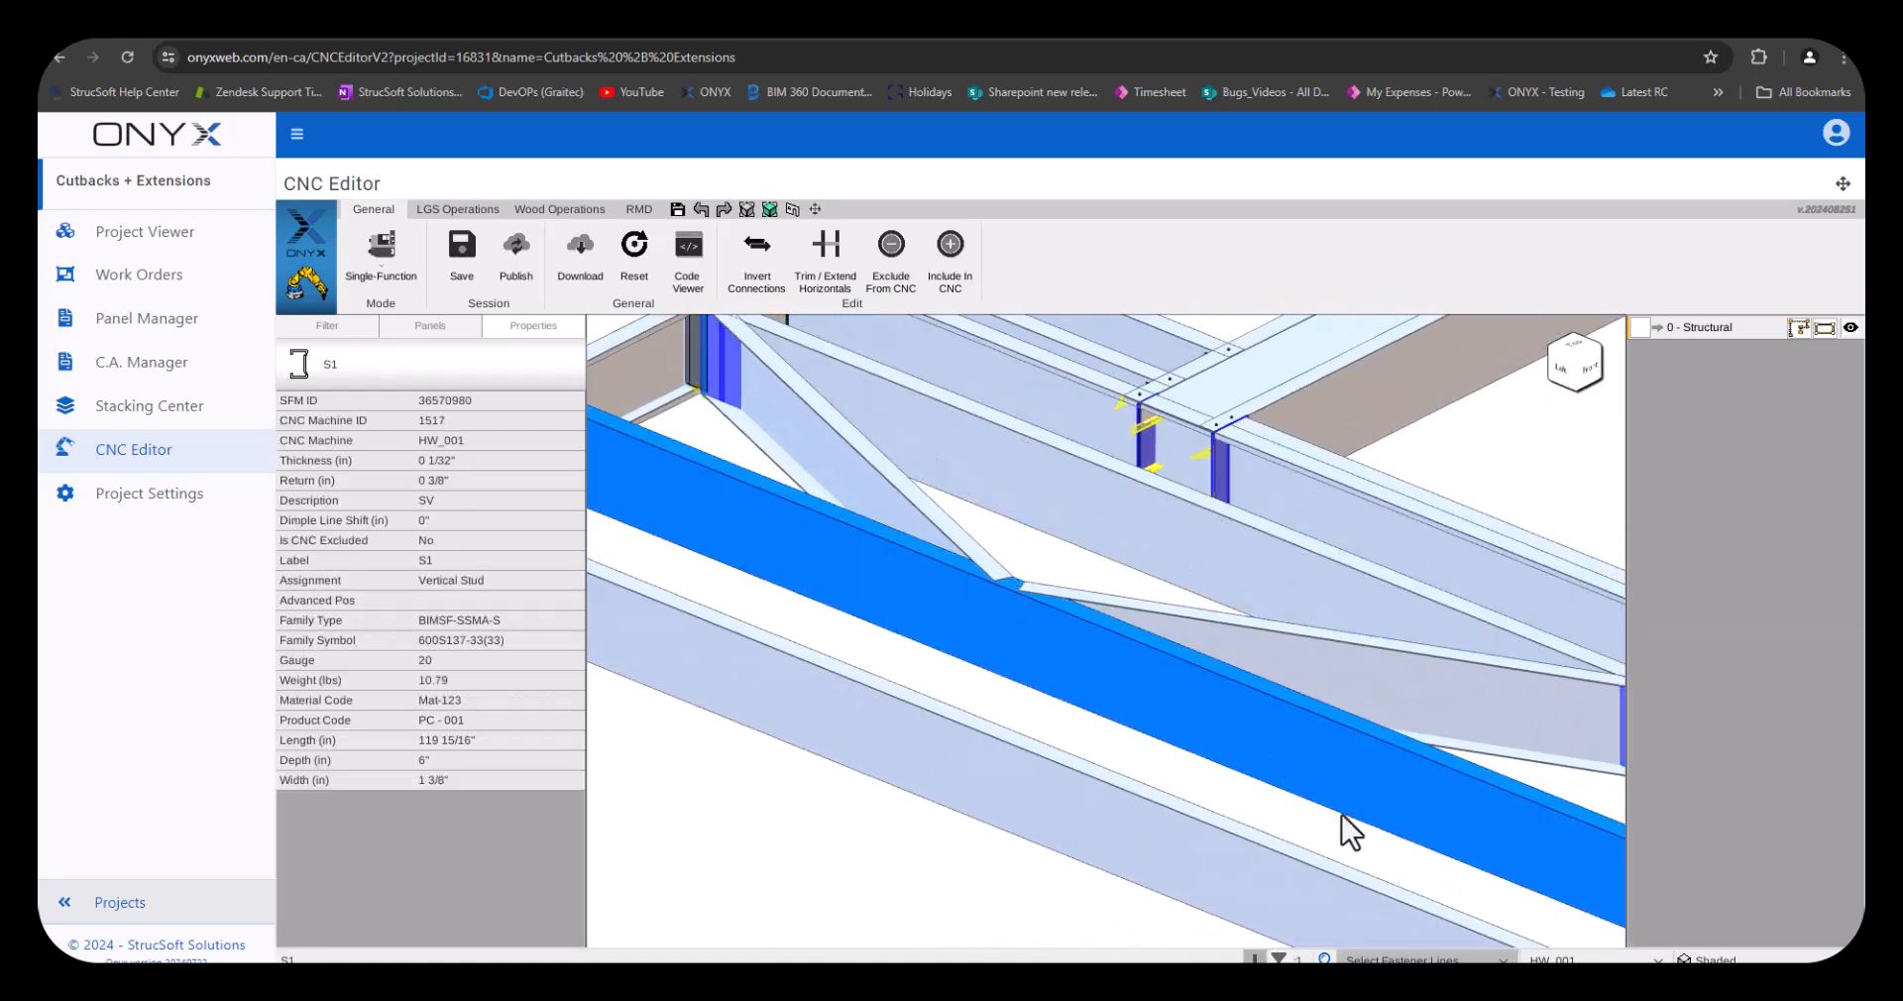
Set the display style to Transparent and inspect the brace ends at the selected stud
click(1710, 959)
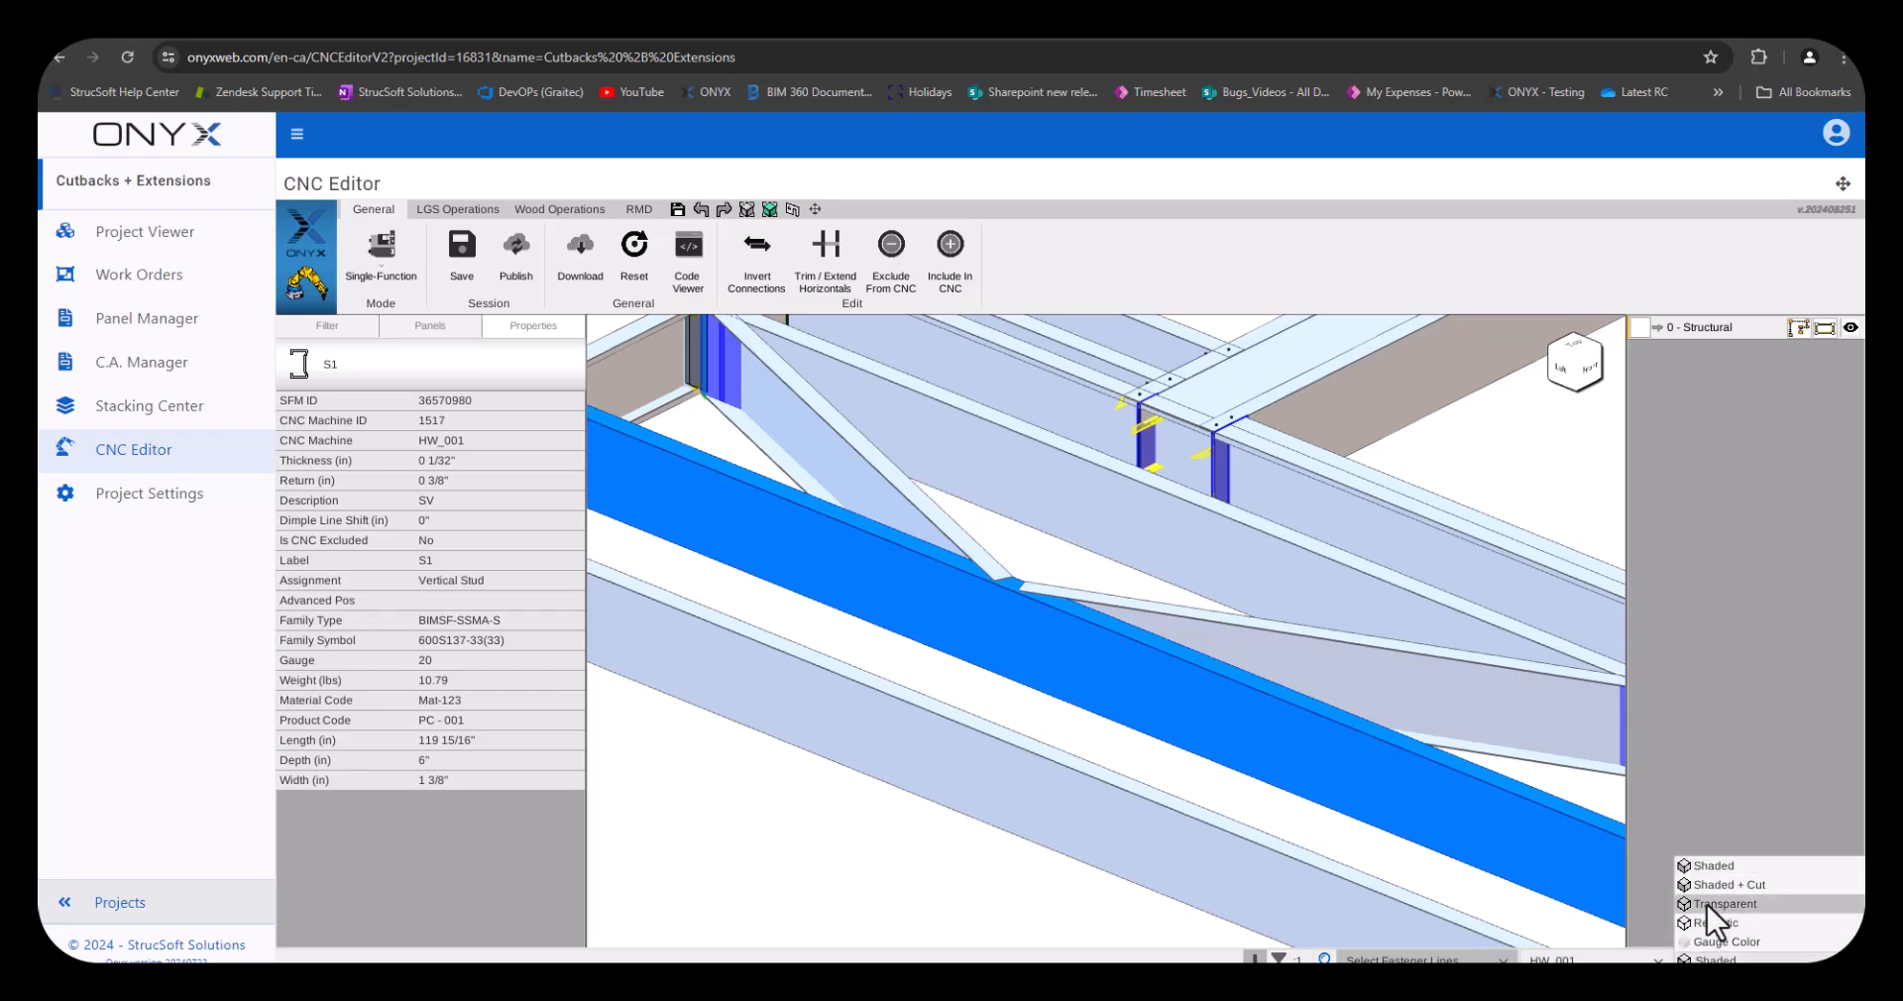
scroll(956, 543, up, 5)
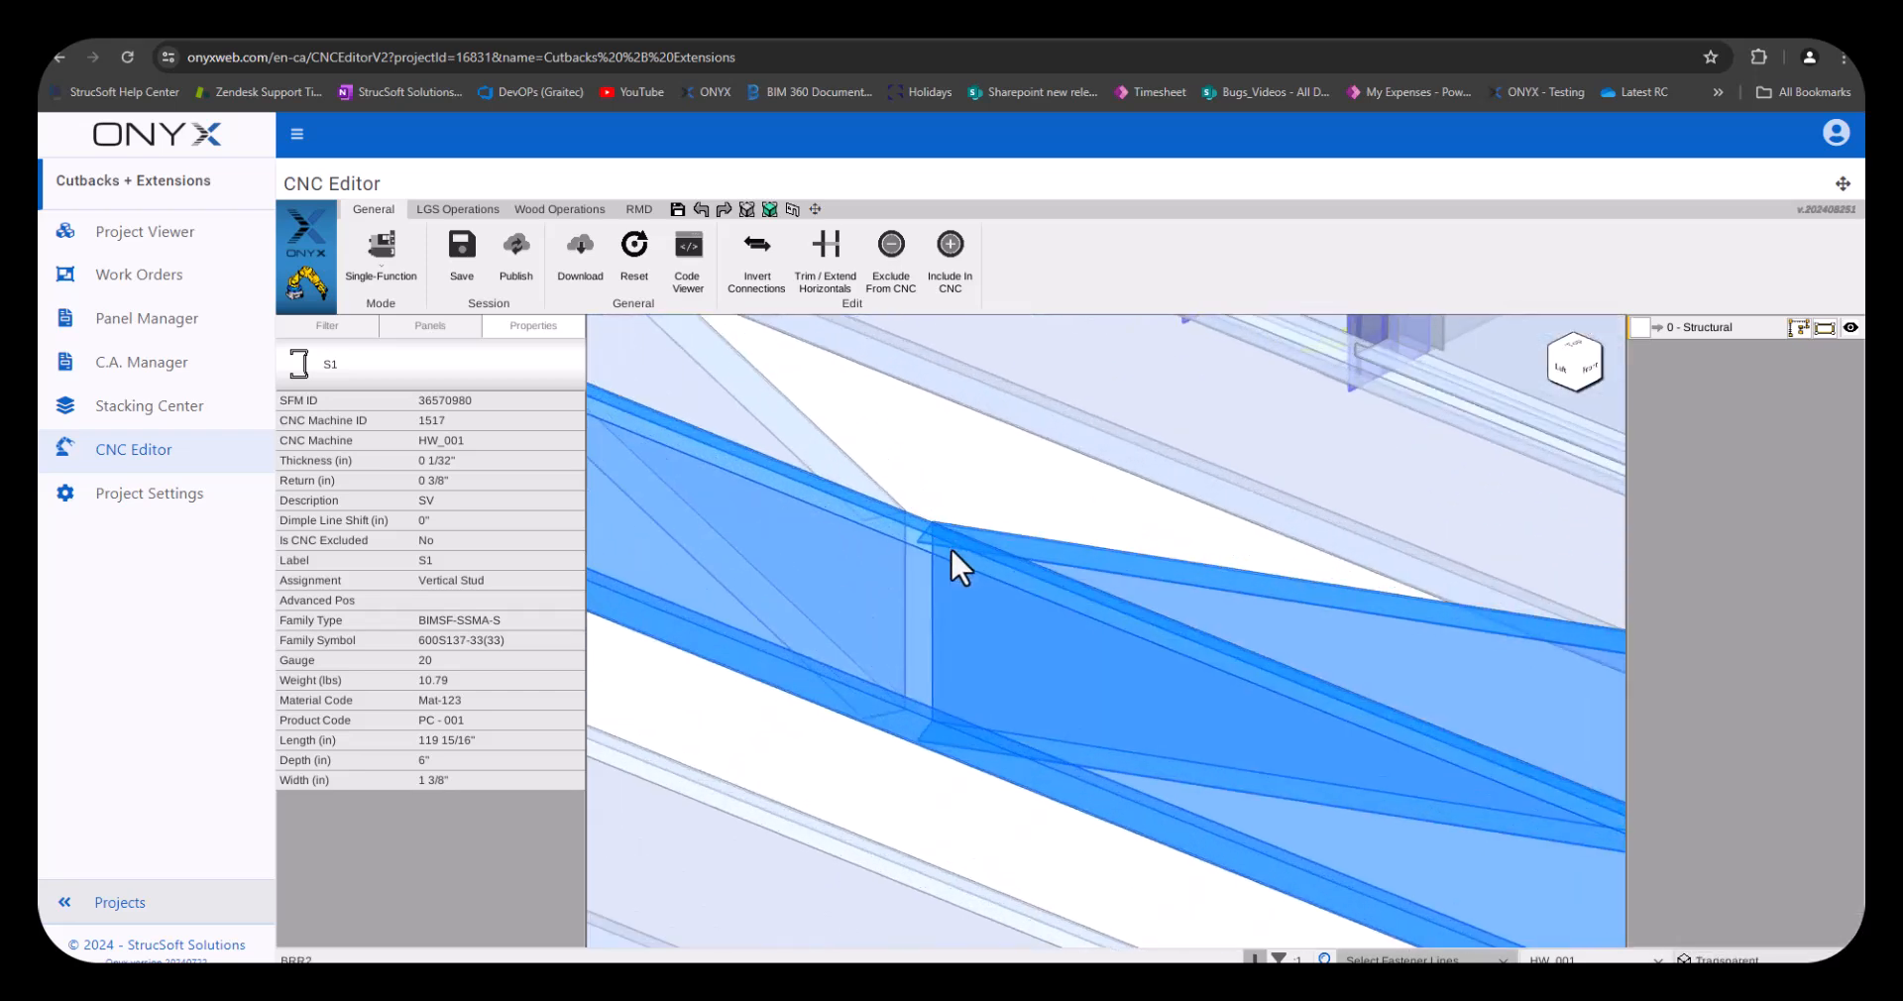
scroll(1008, 584, down, 3)
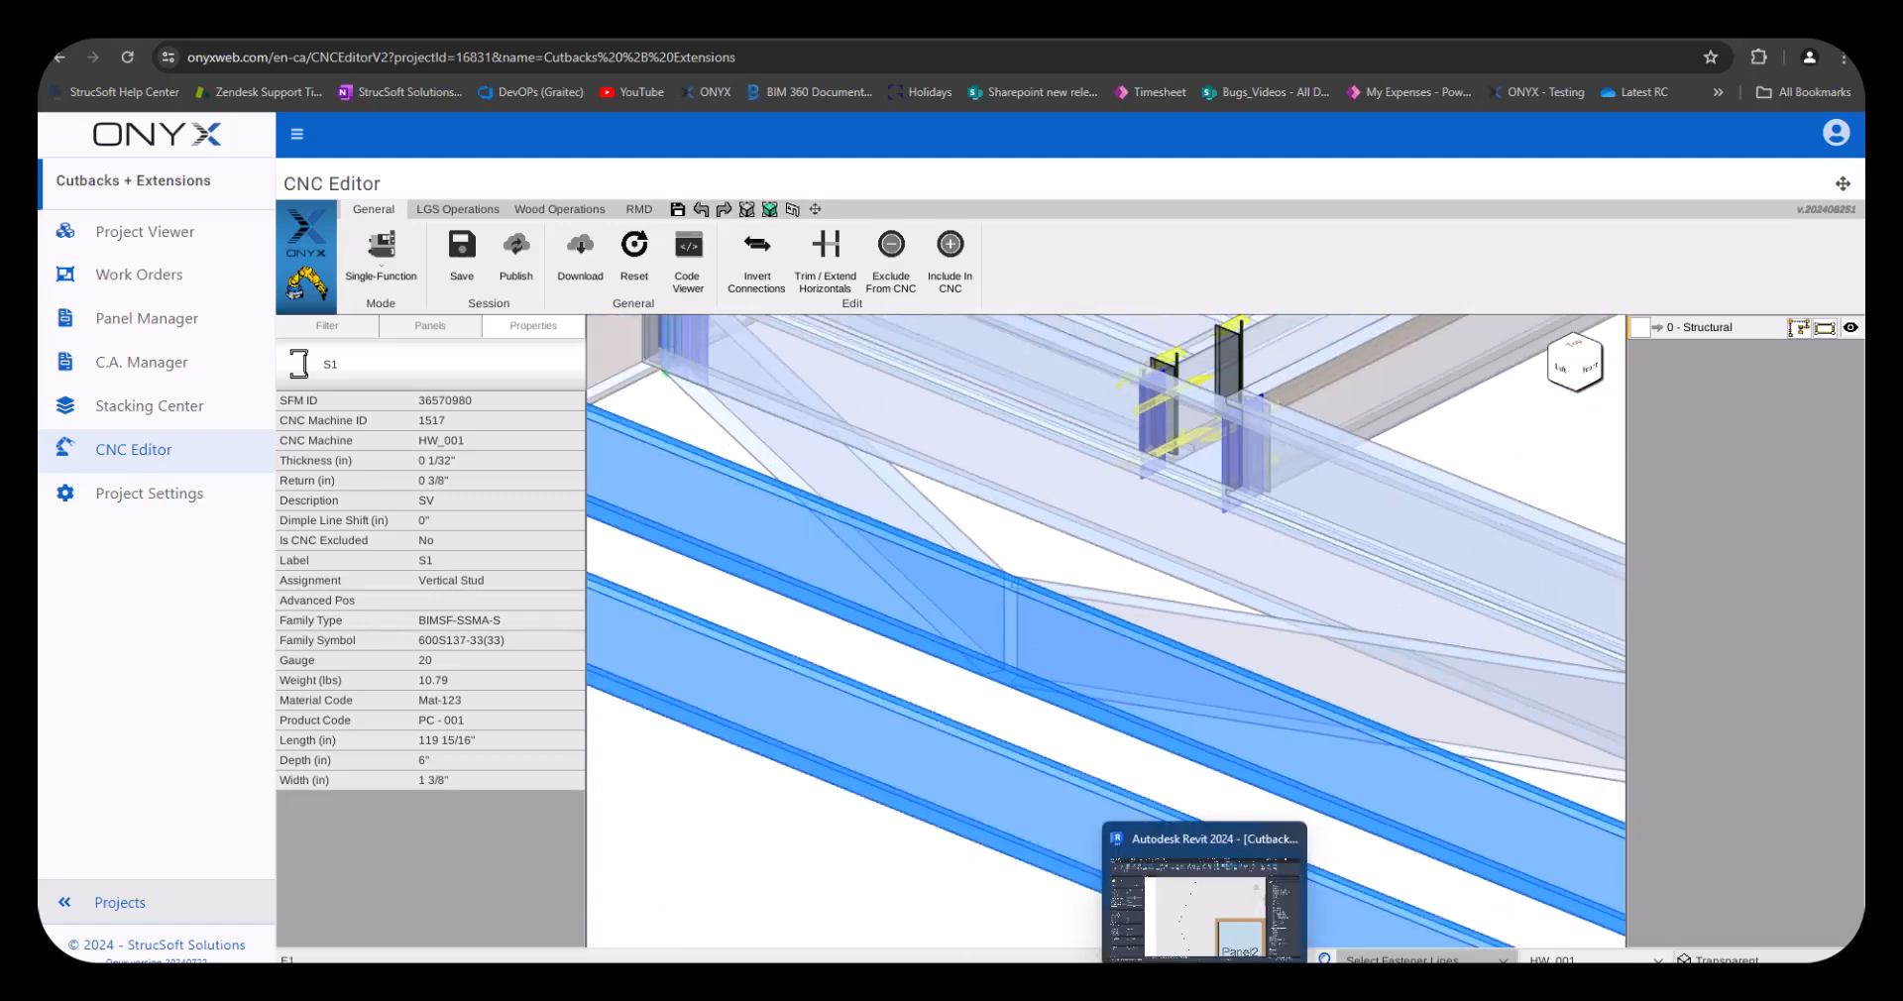
Switch to Revit, select a vertical stud beside Panel2's braces and open the Extensions settings in the panel's MWF properties
click(1205, 986)
scroll(829, 599, down, 1)
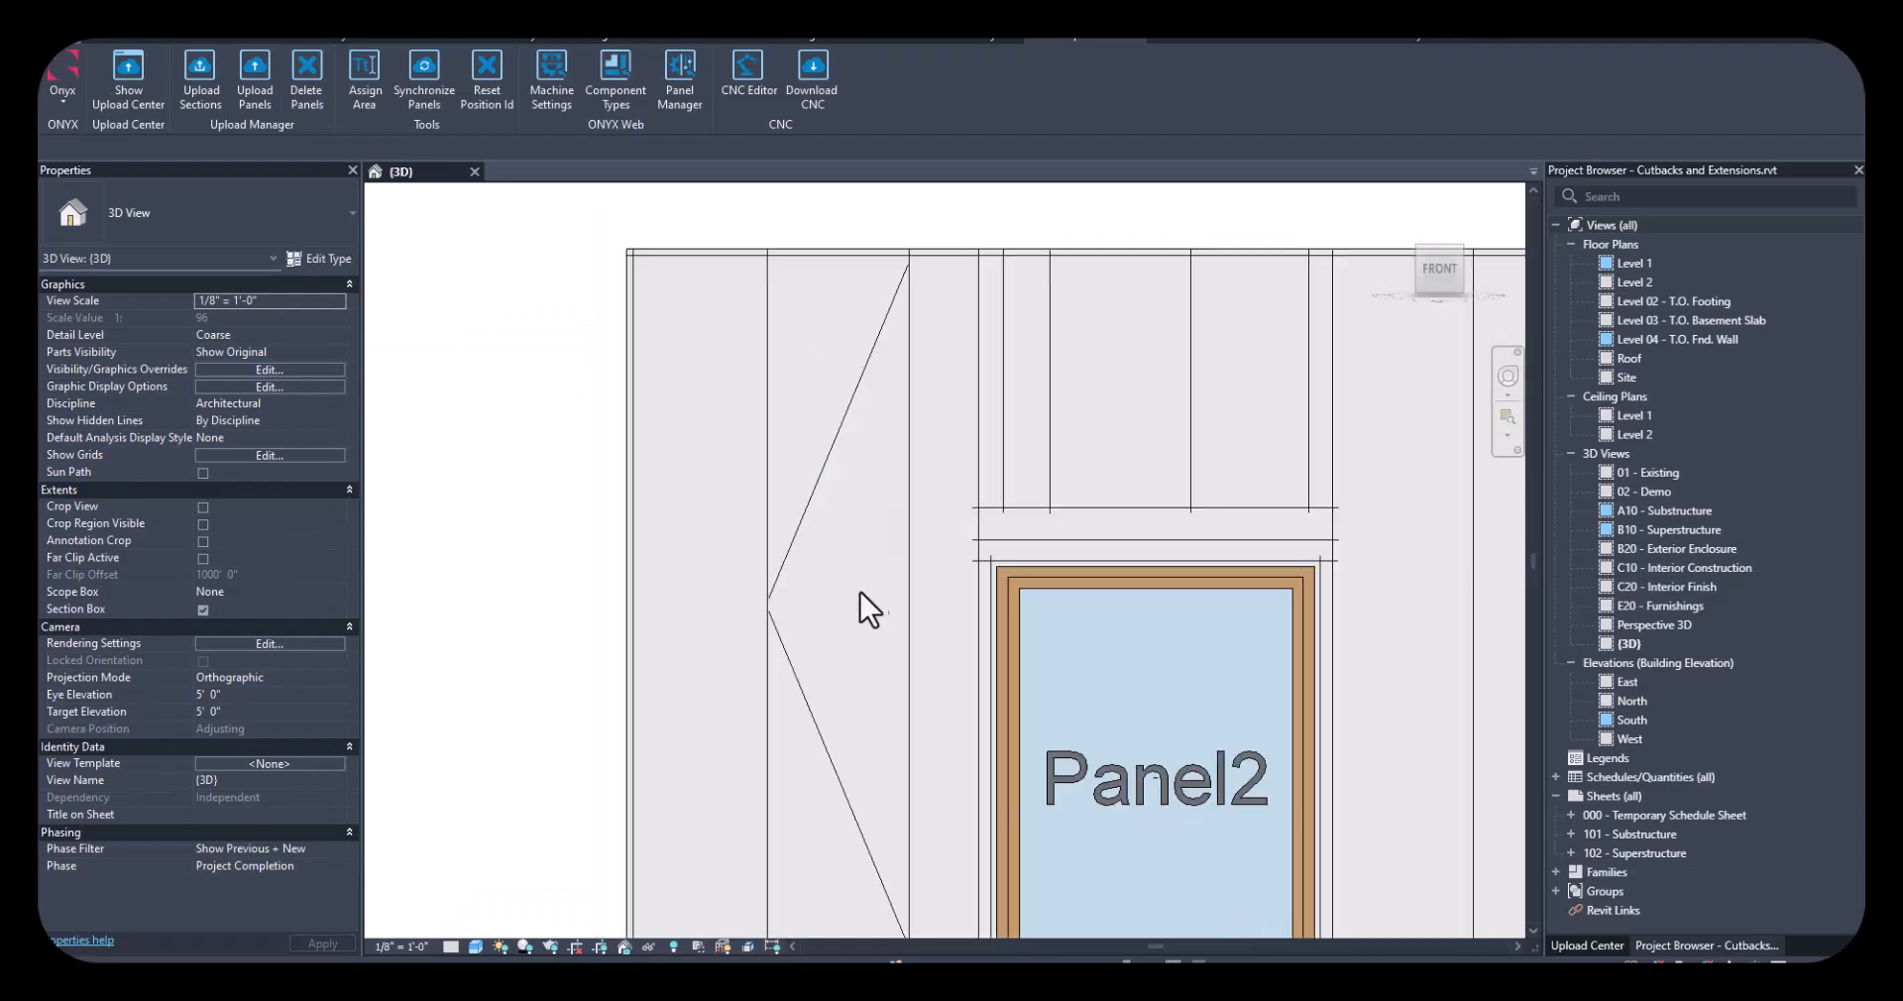
click(910, 595)
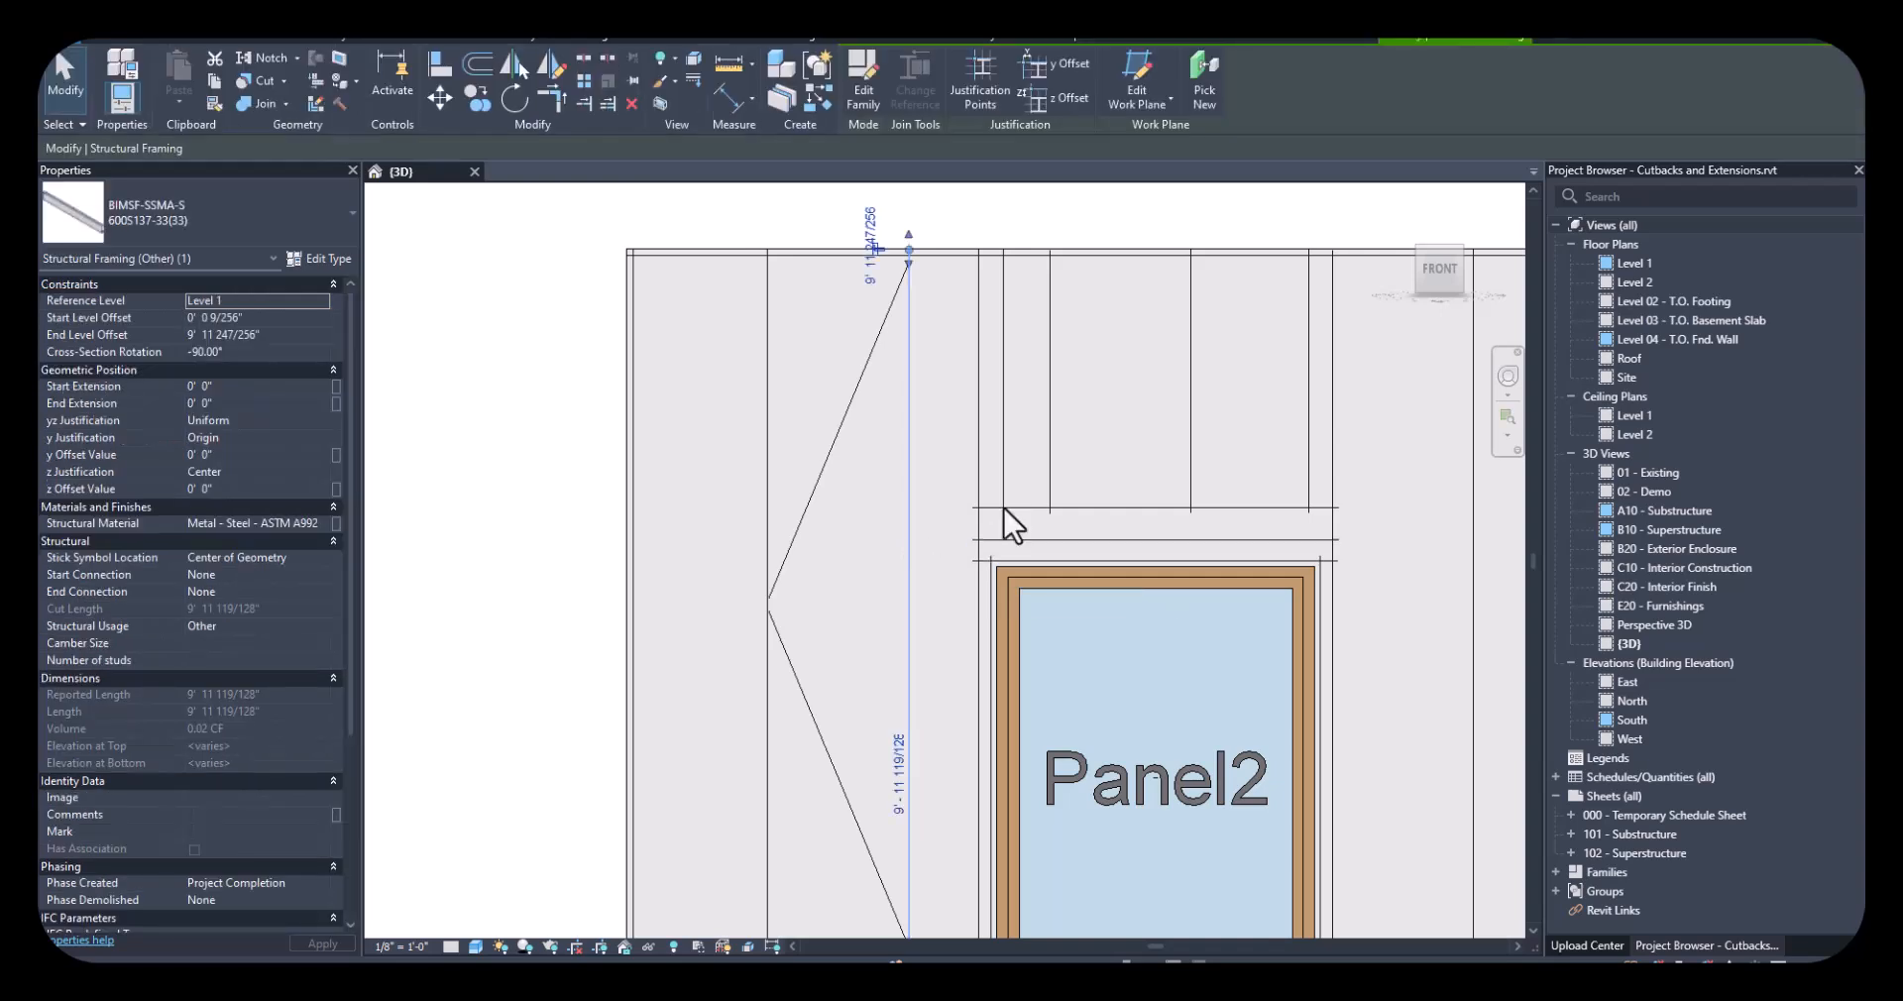
click(1187, 32)
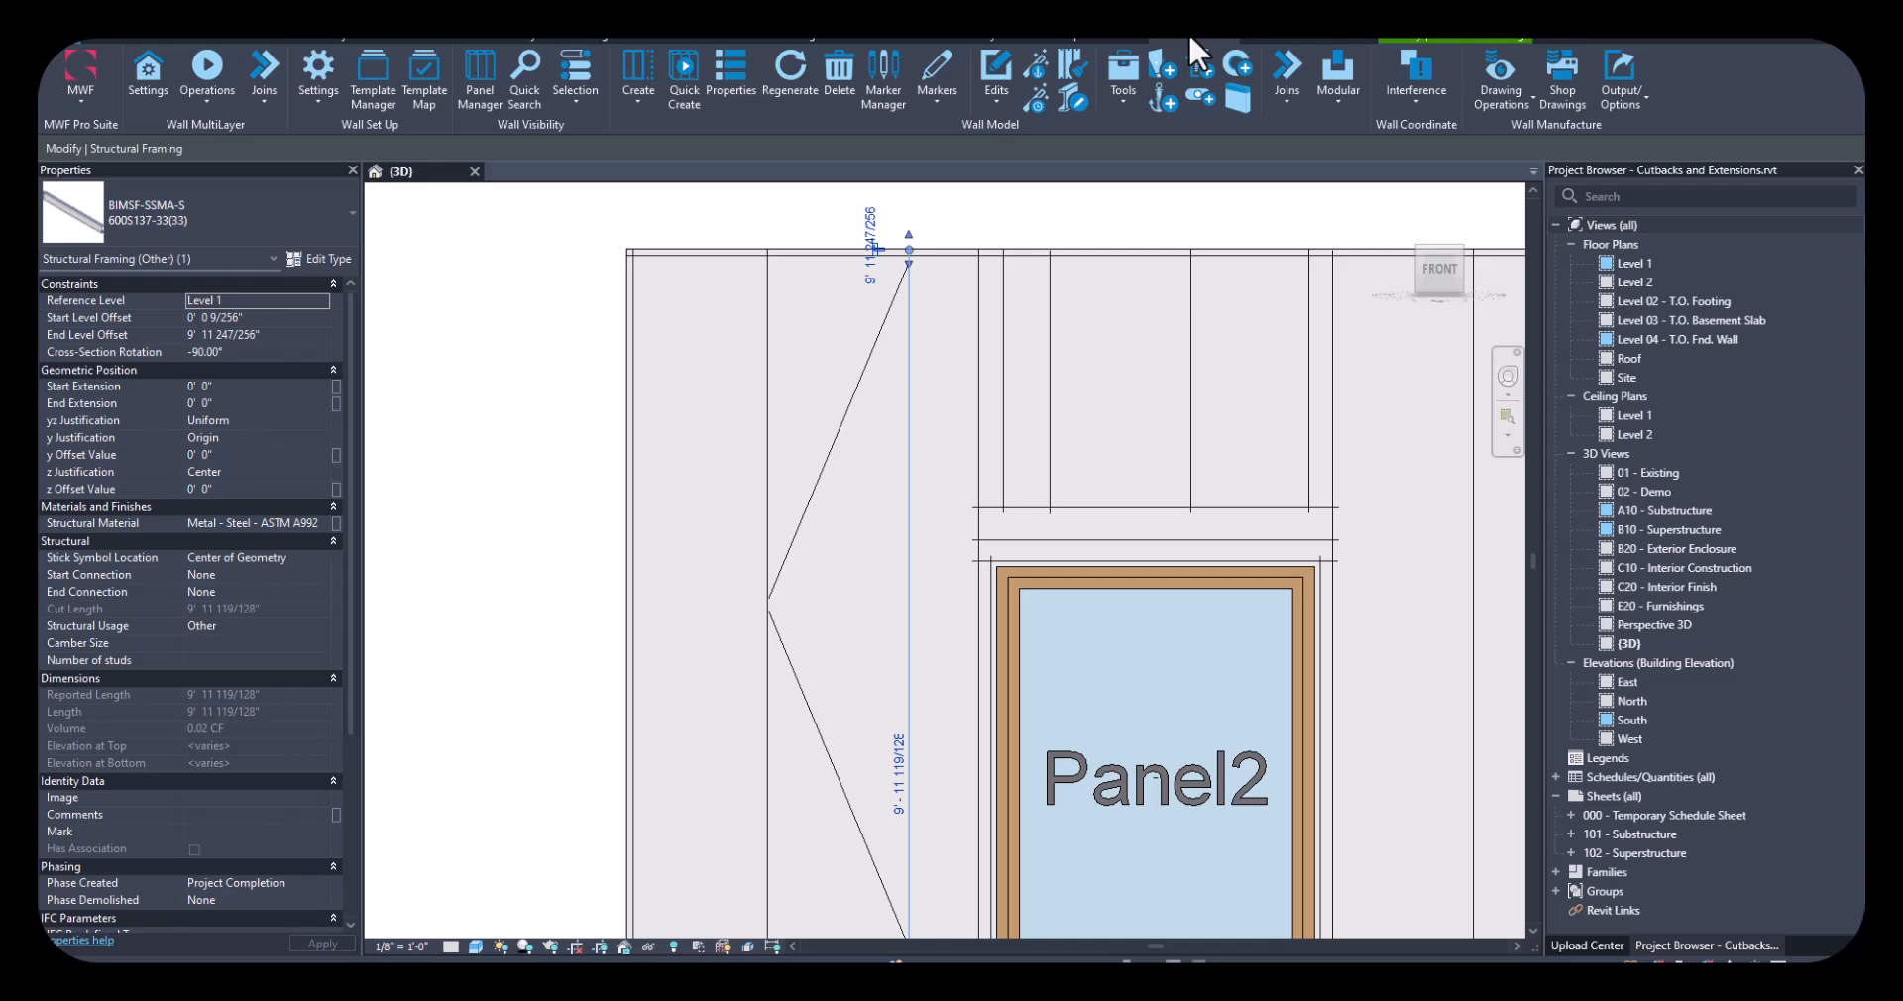
click(746, 69)
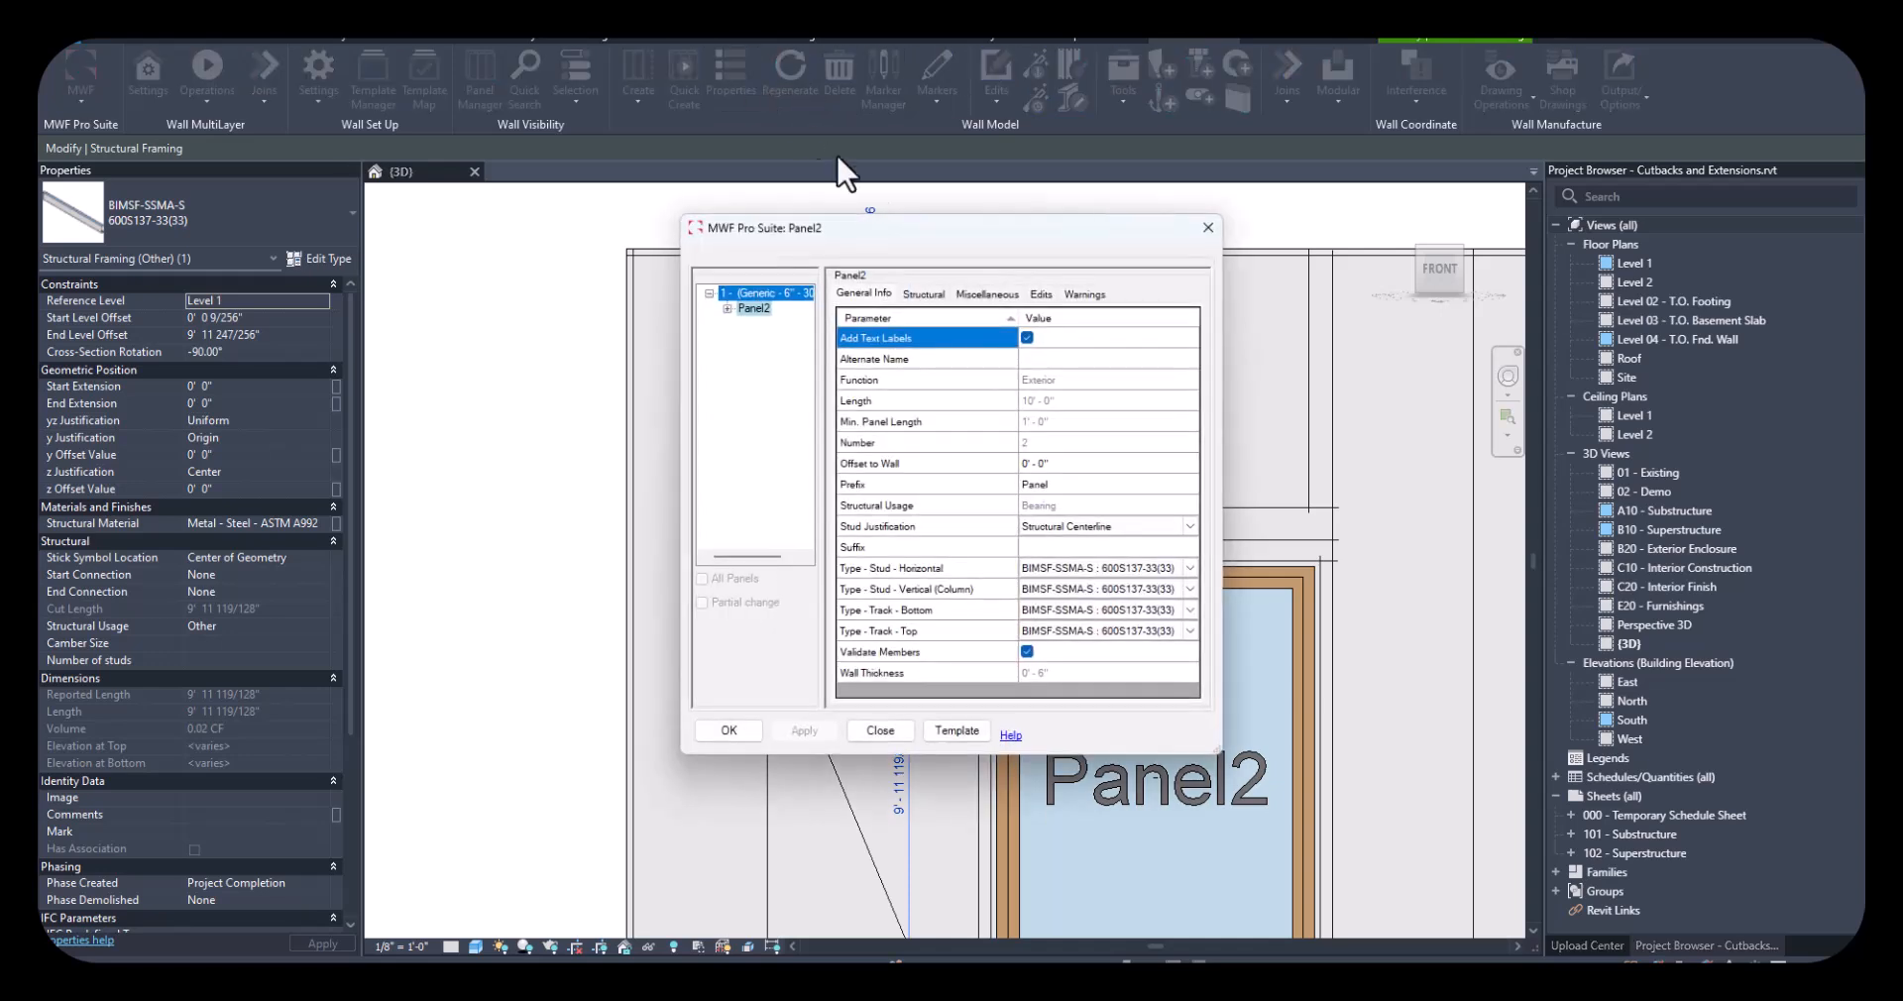
click(988, 294)
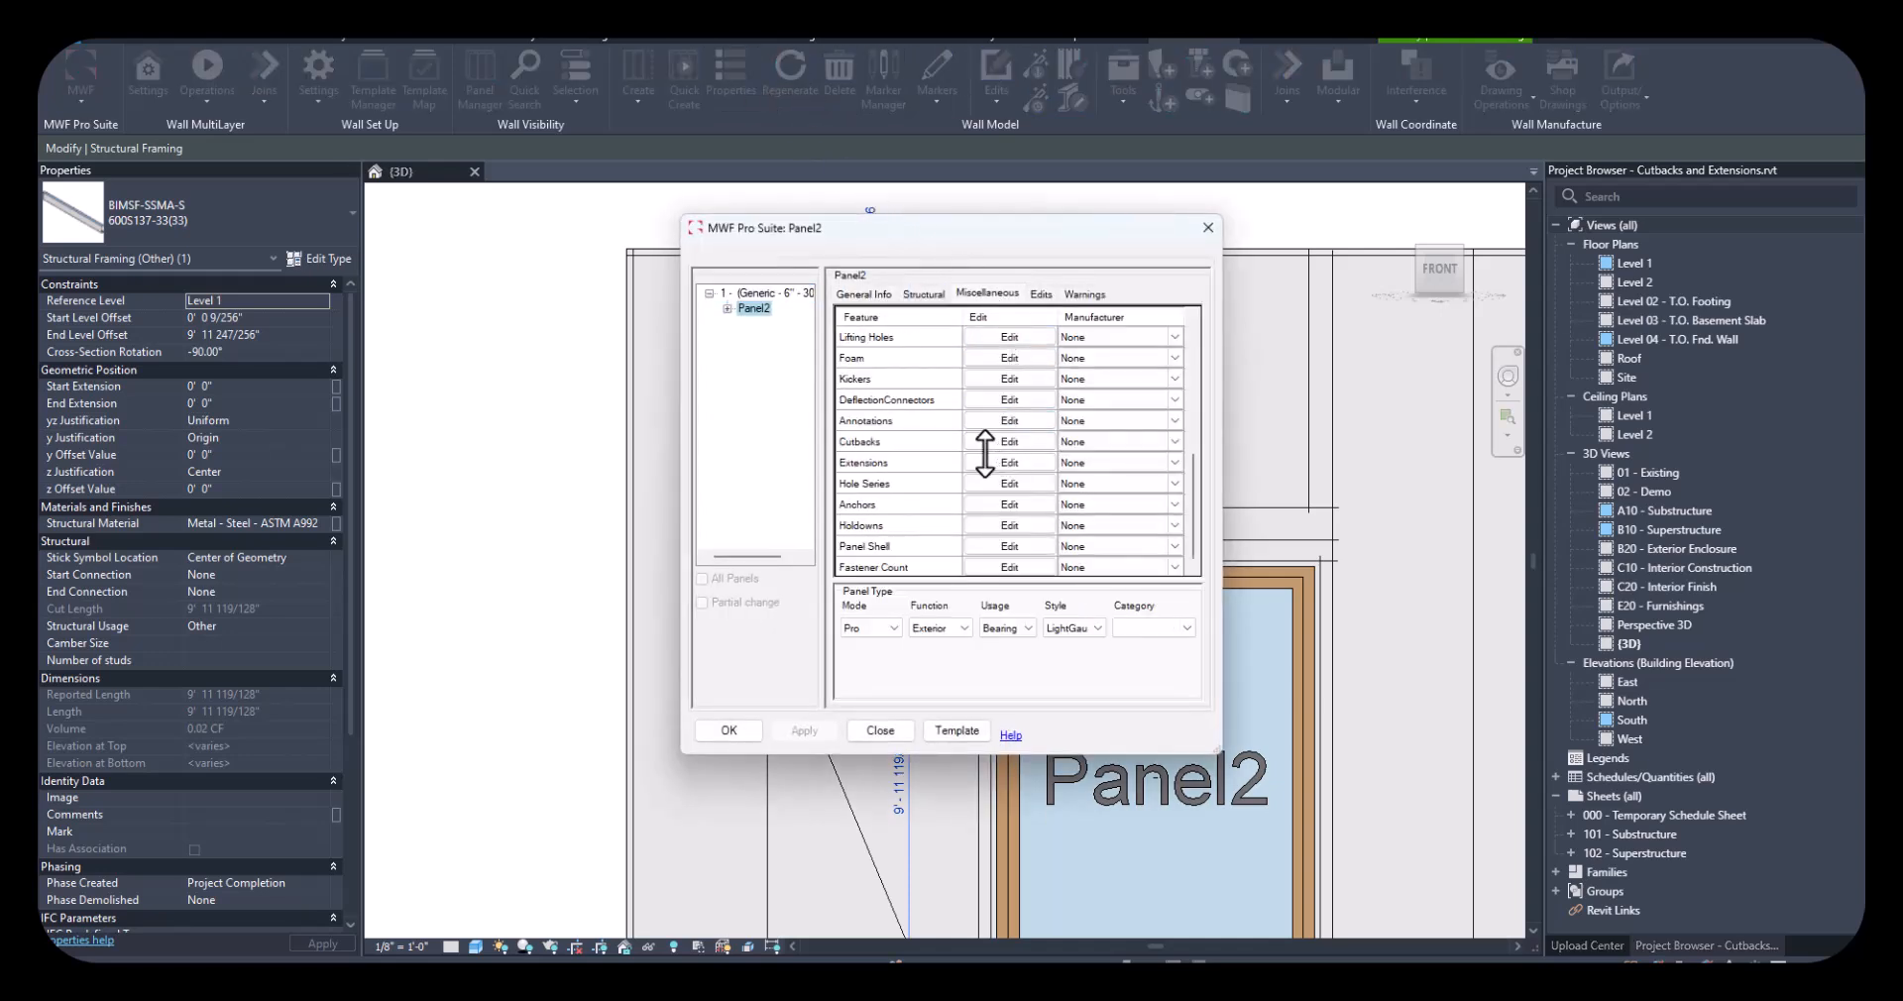
click(897, 461)
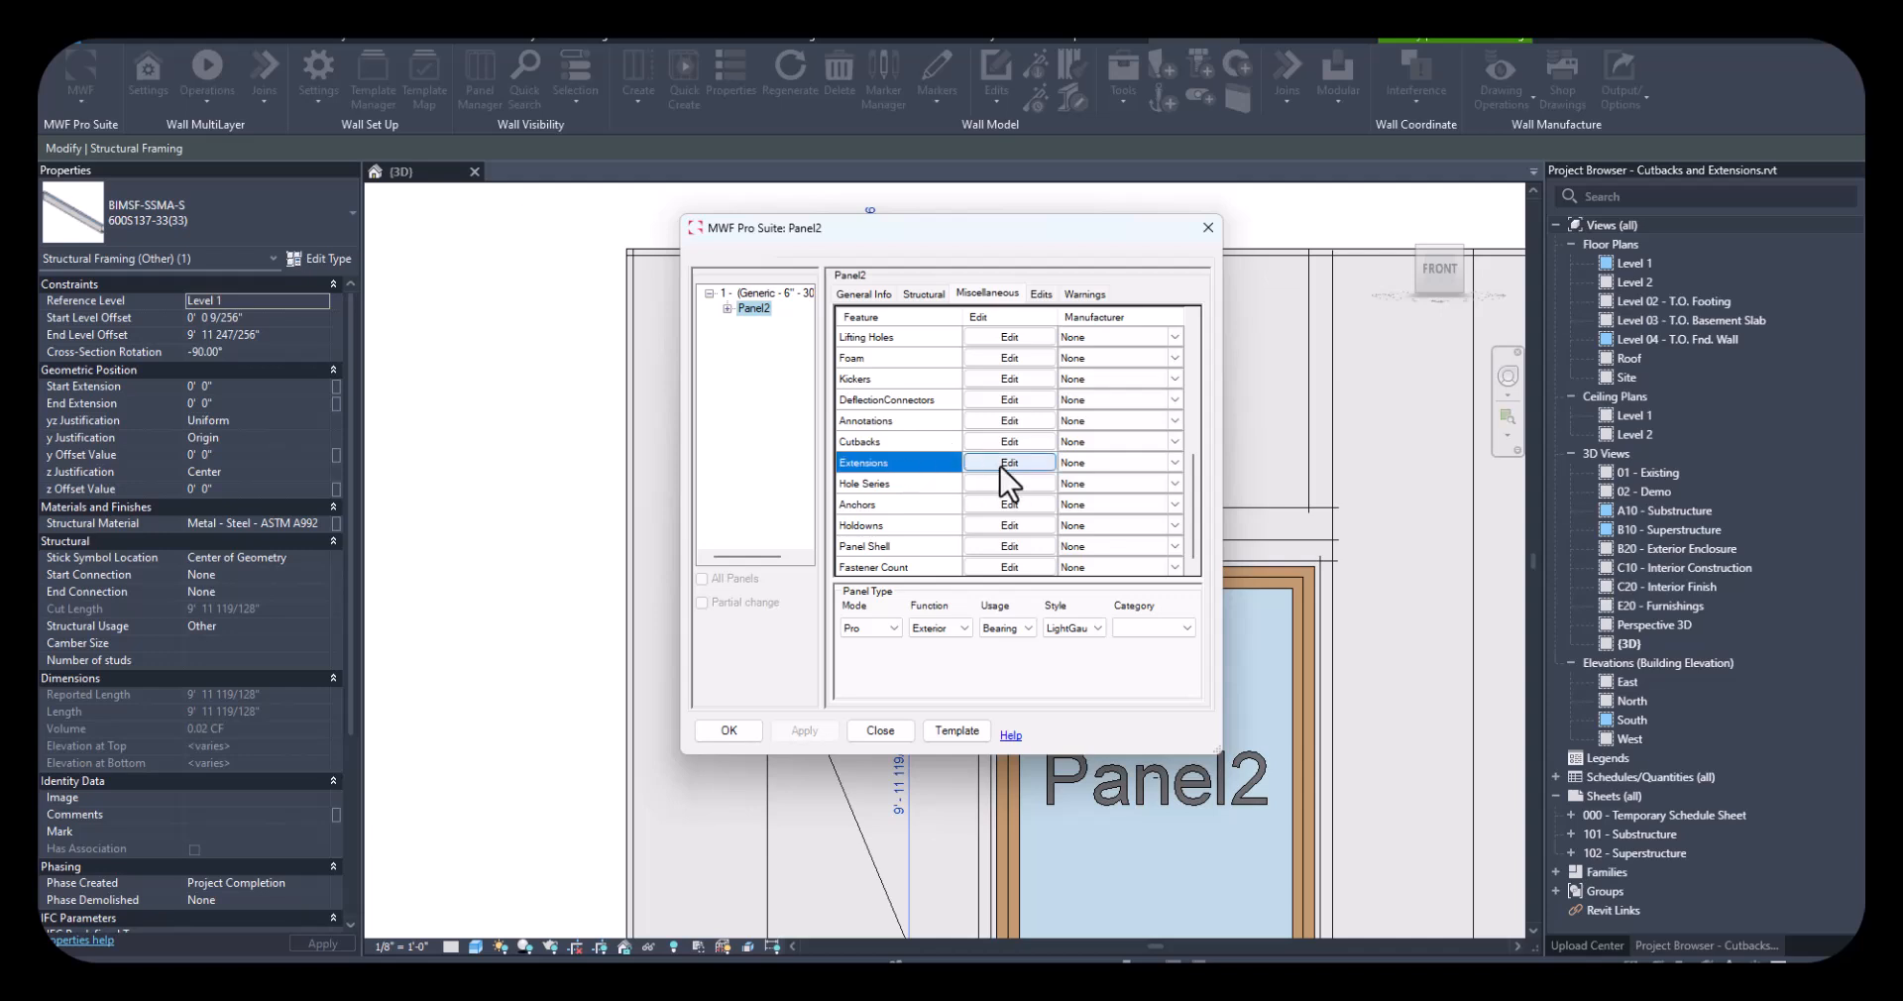
click(1006, 462)
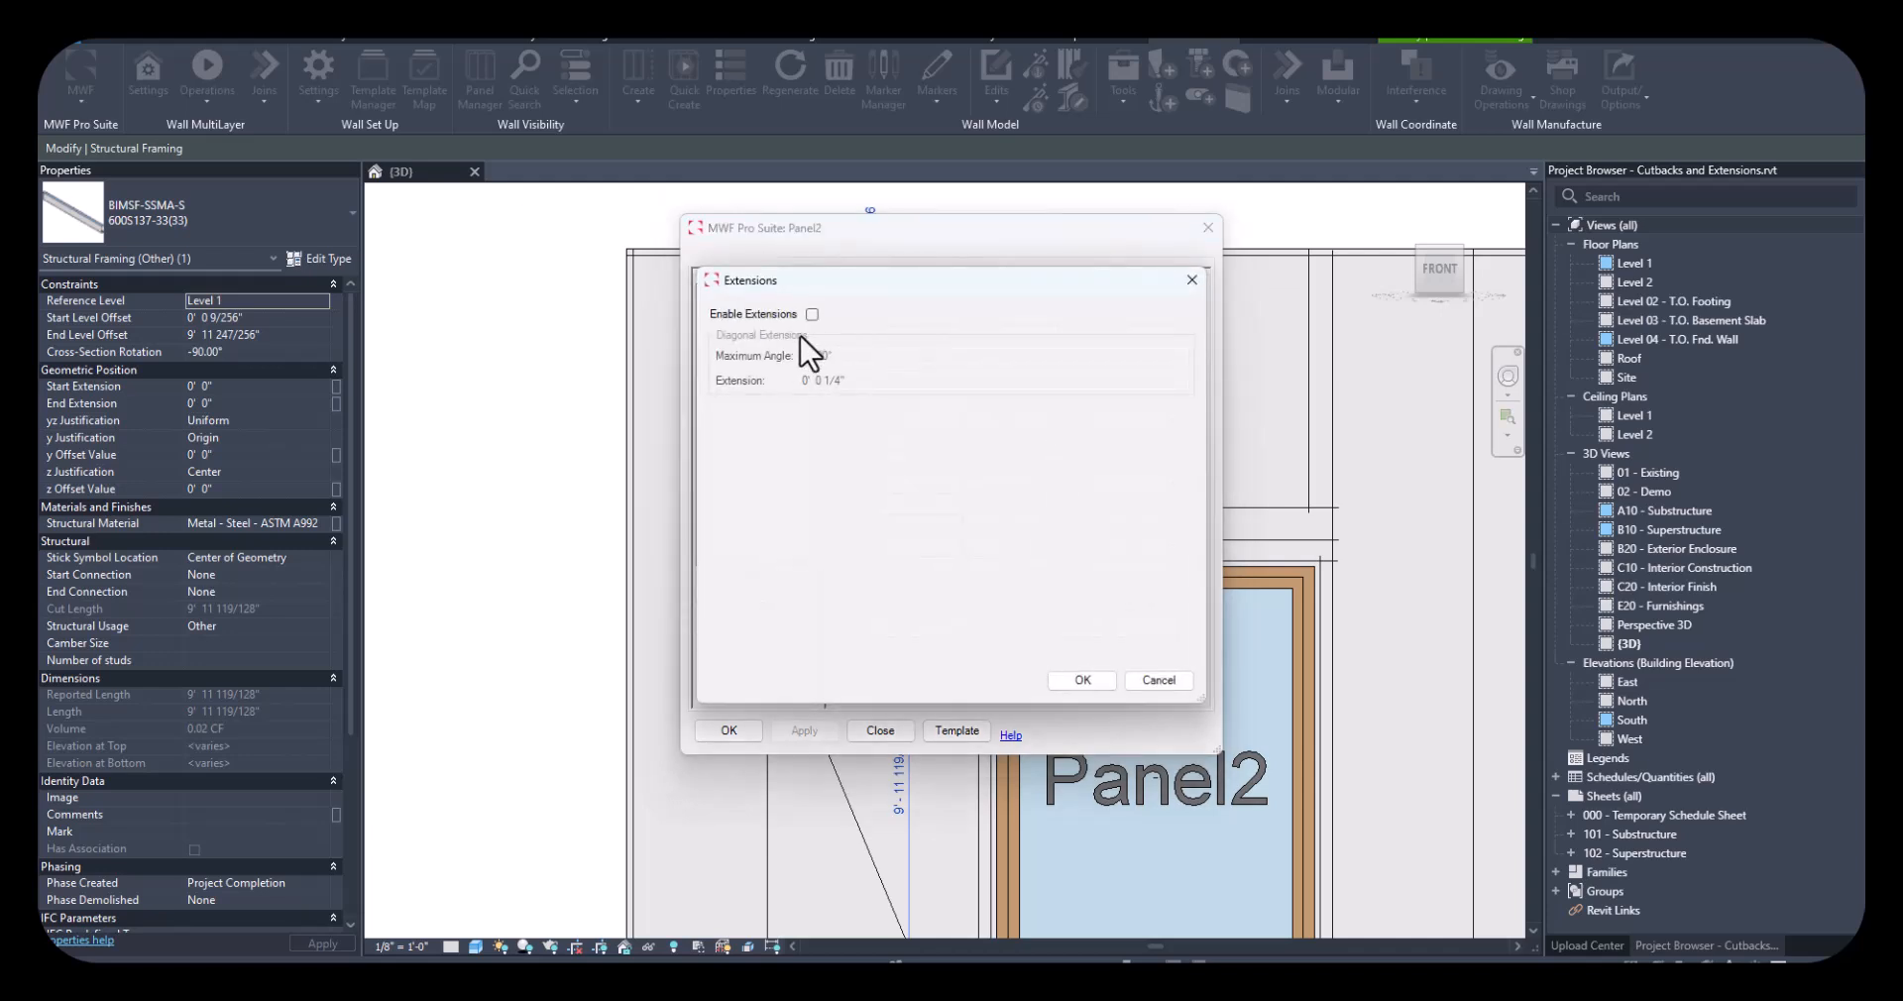
Enable extensions for Panel2, set the diagonal extension to 0' 0 1/2" and apply the panel properties
click(812, 316)
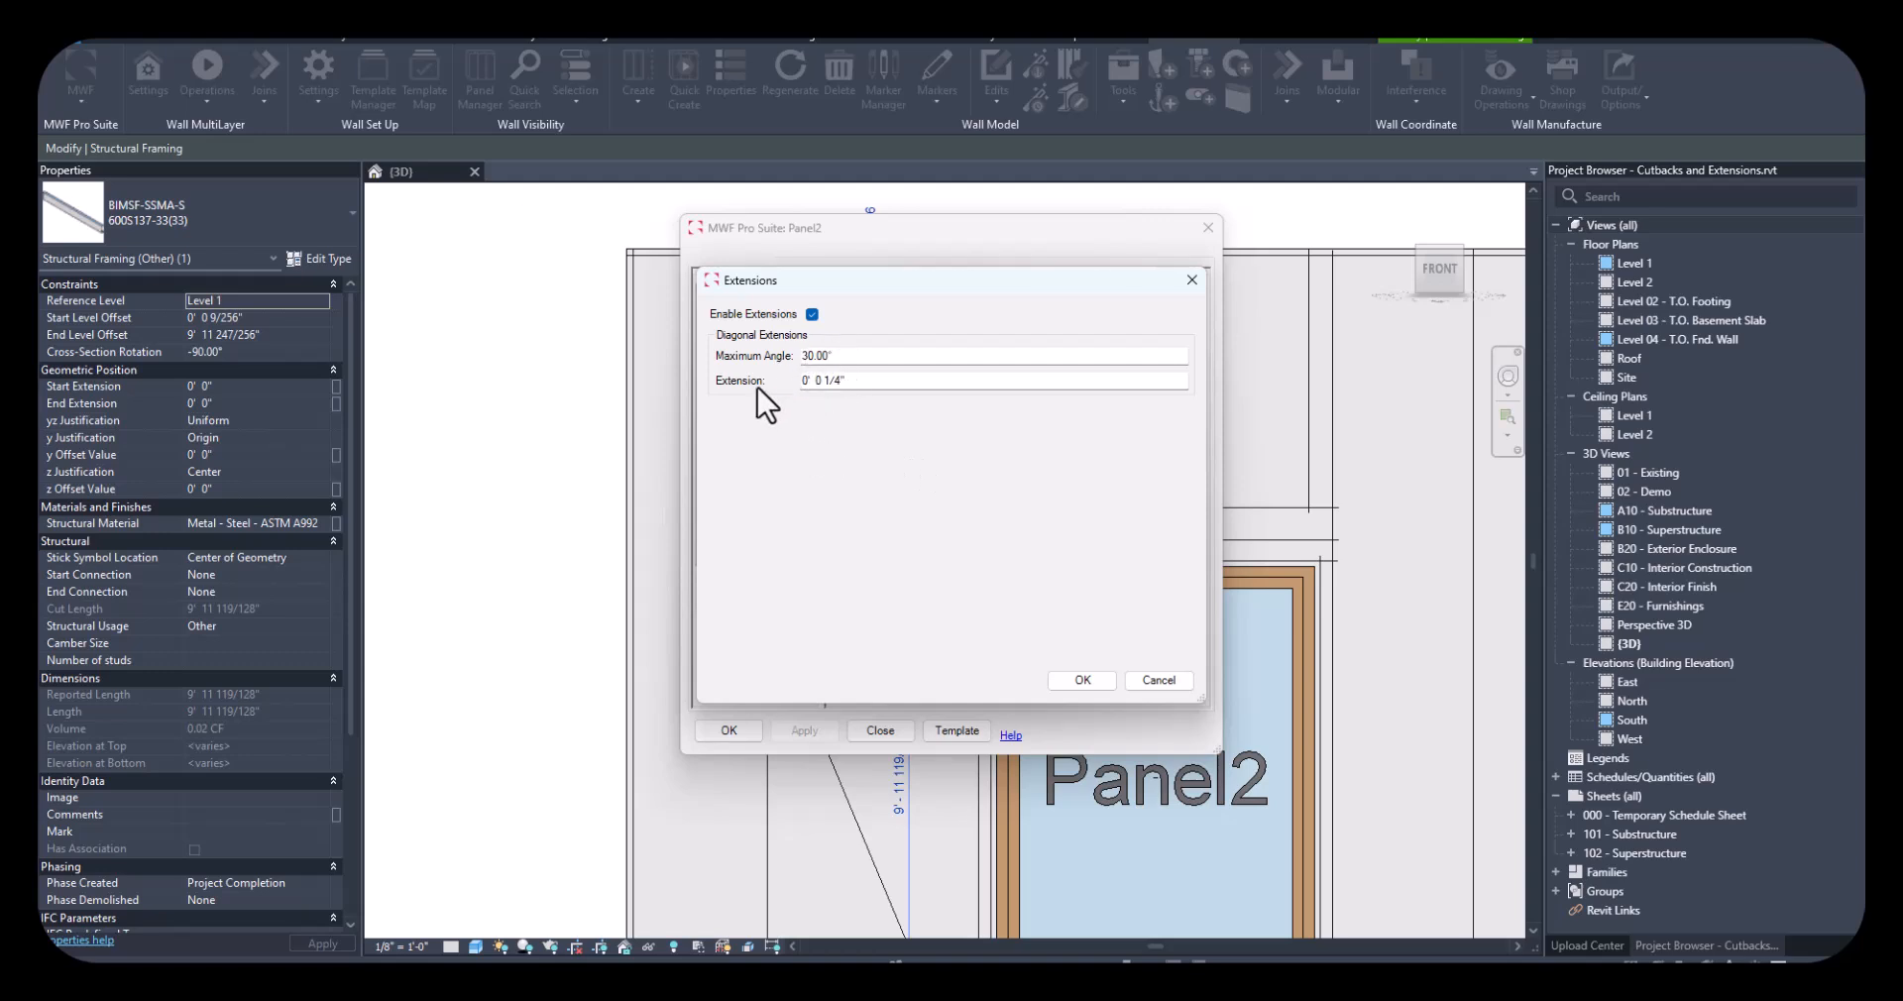
click(840, 386)
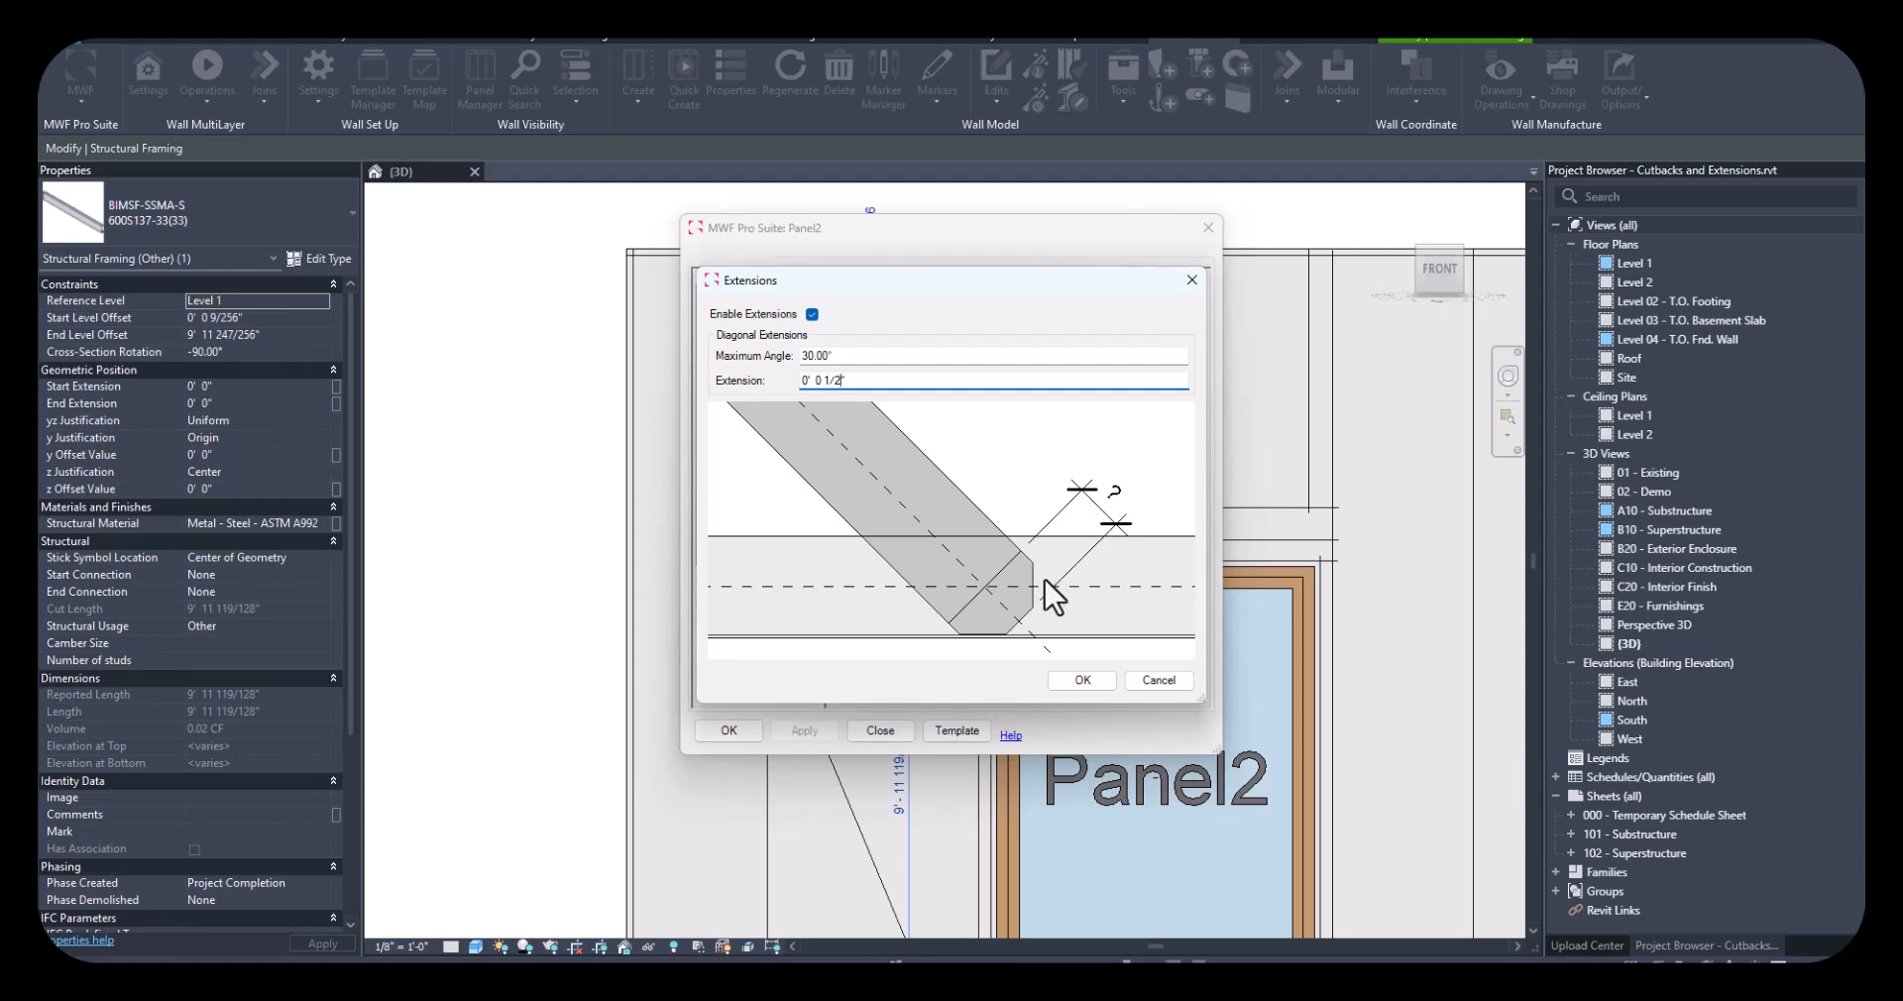
click(1083, 682)
click(726, 731)
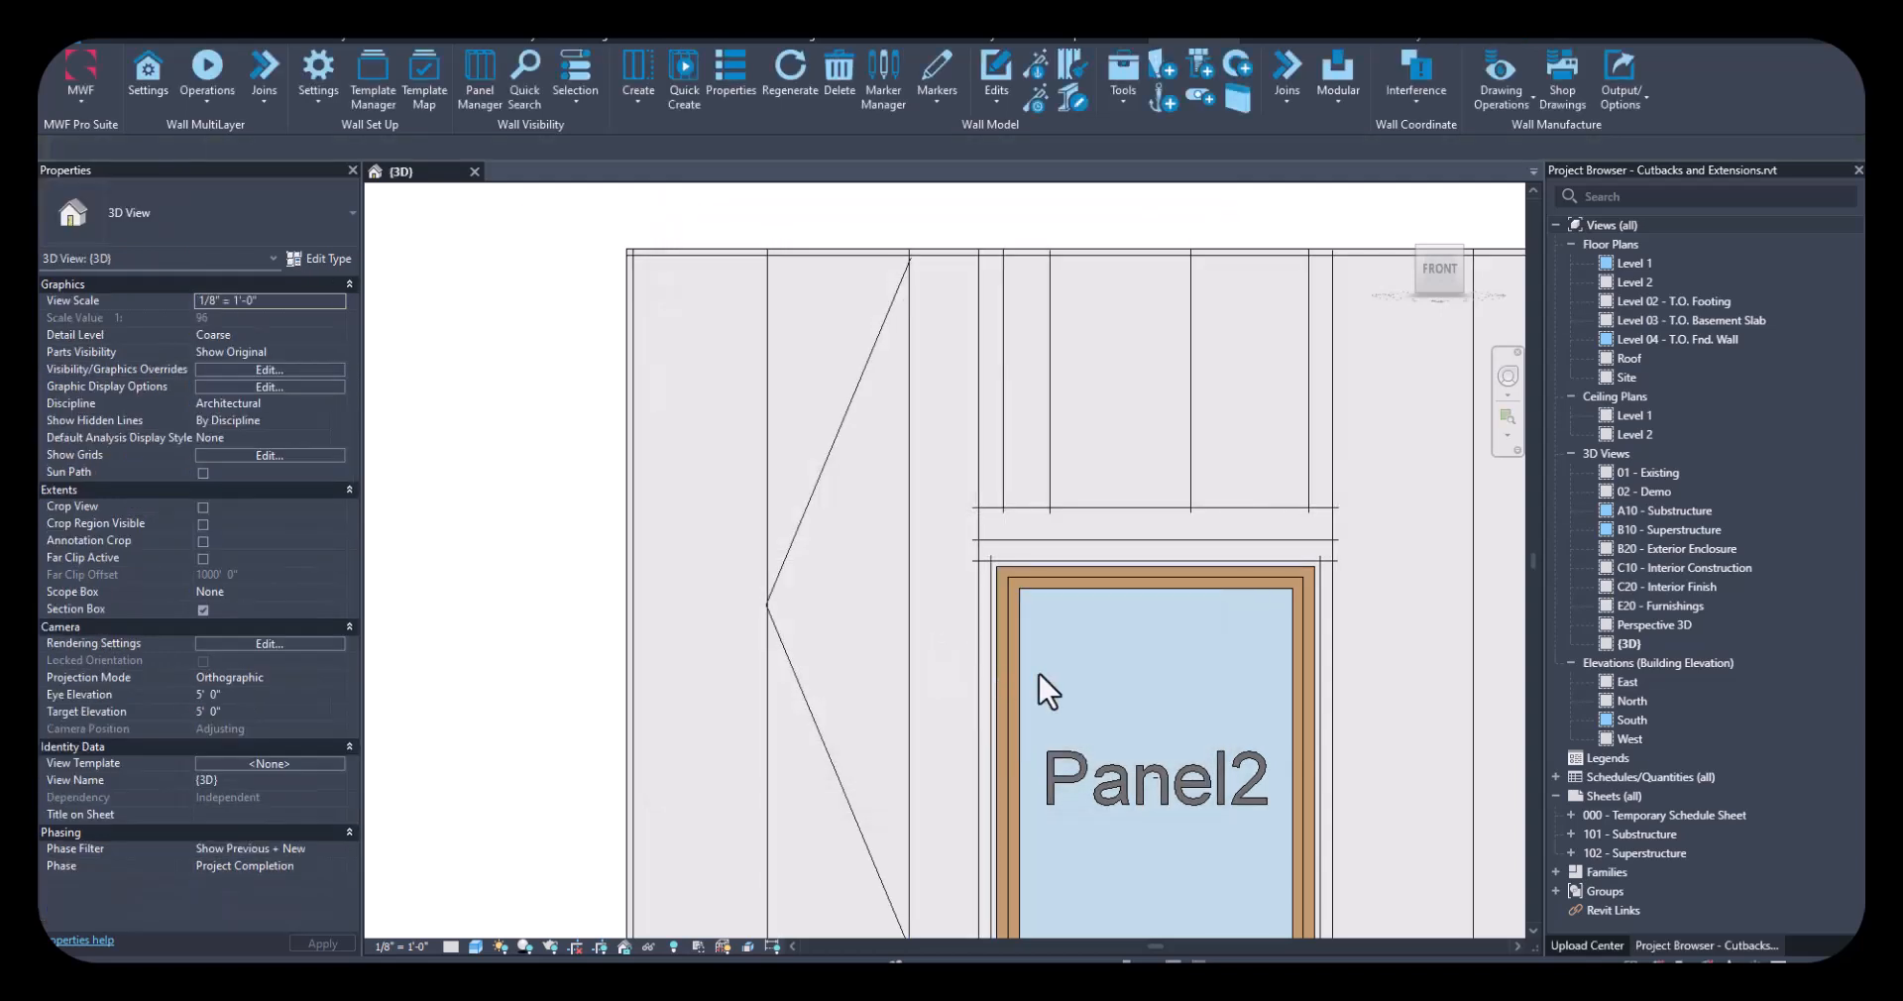
Examine how the ends of Panel2's extended brace lines cross the vertical stud line
scroll(783, 659, up, 3)
scroll(754, 585, up, 3)
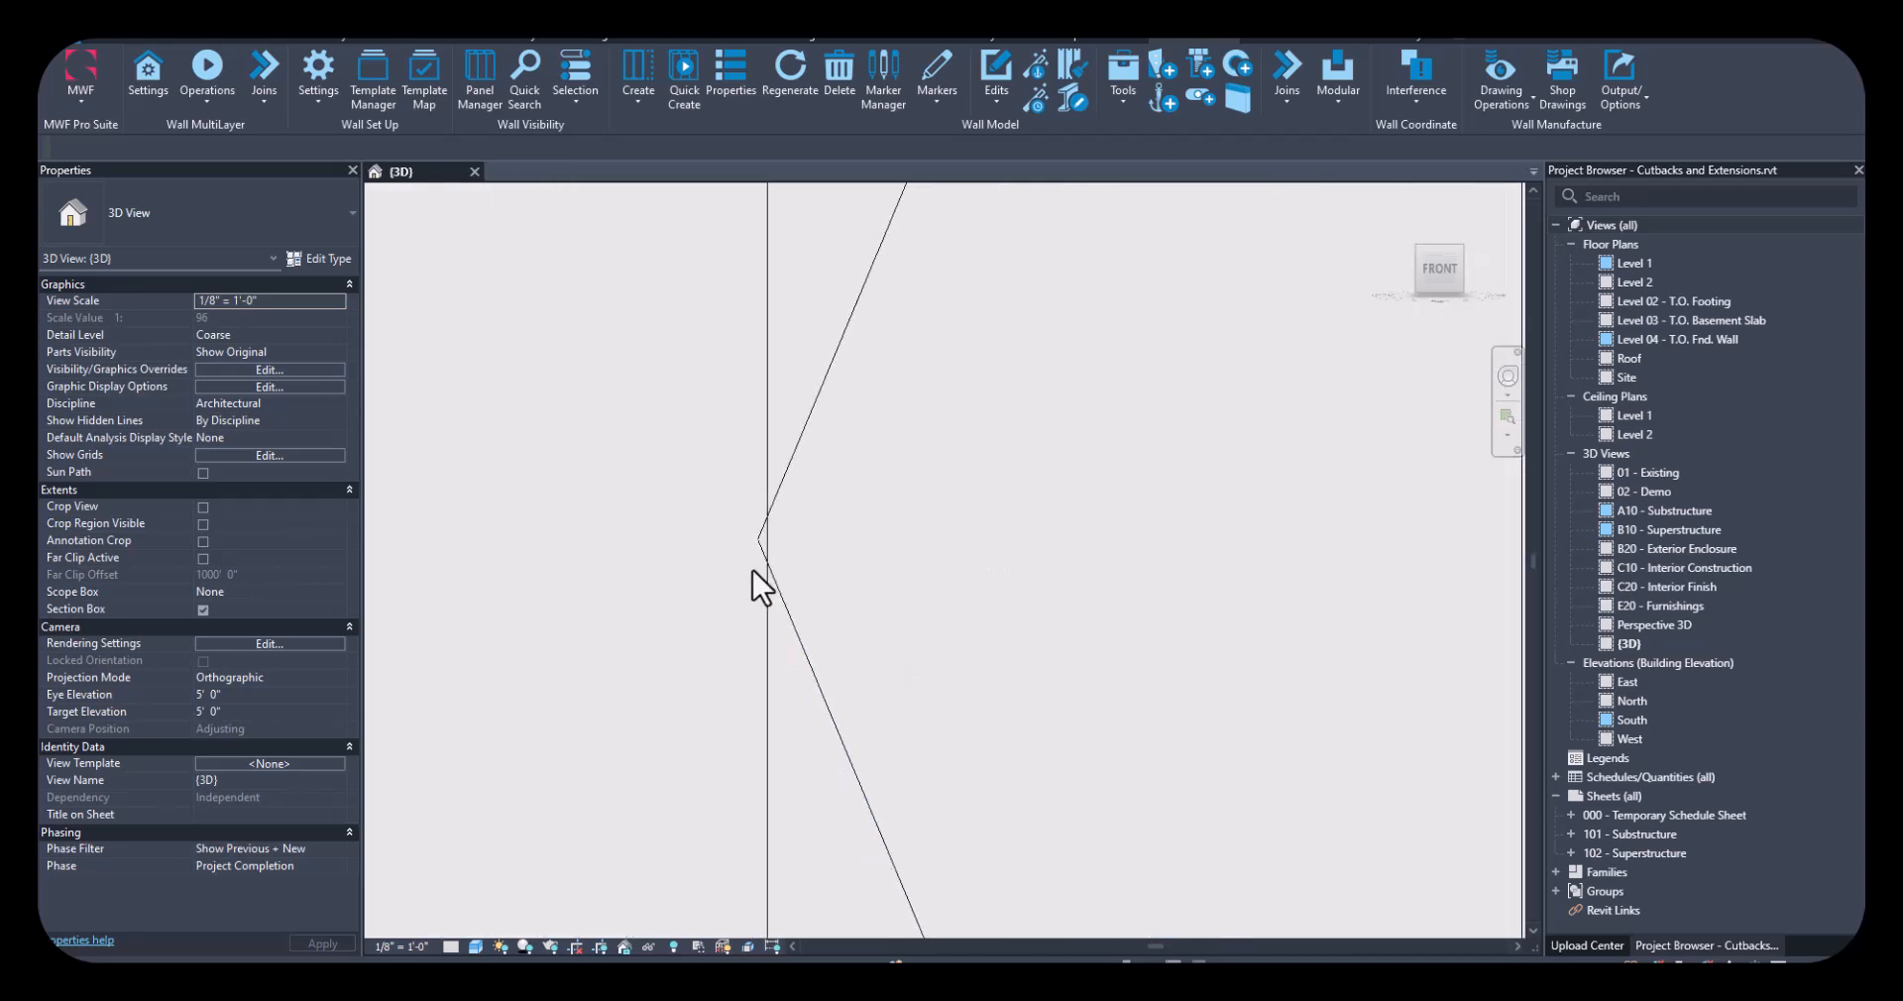
scroll(797, 519, down, 3)
scroll(797, 519, down, 5)
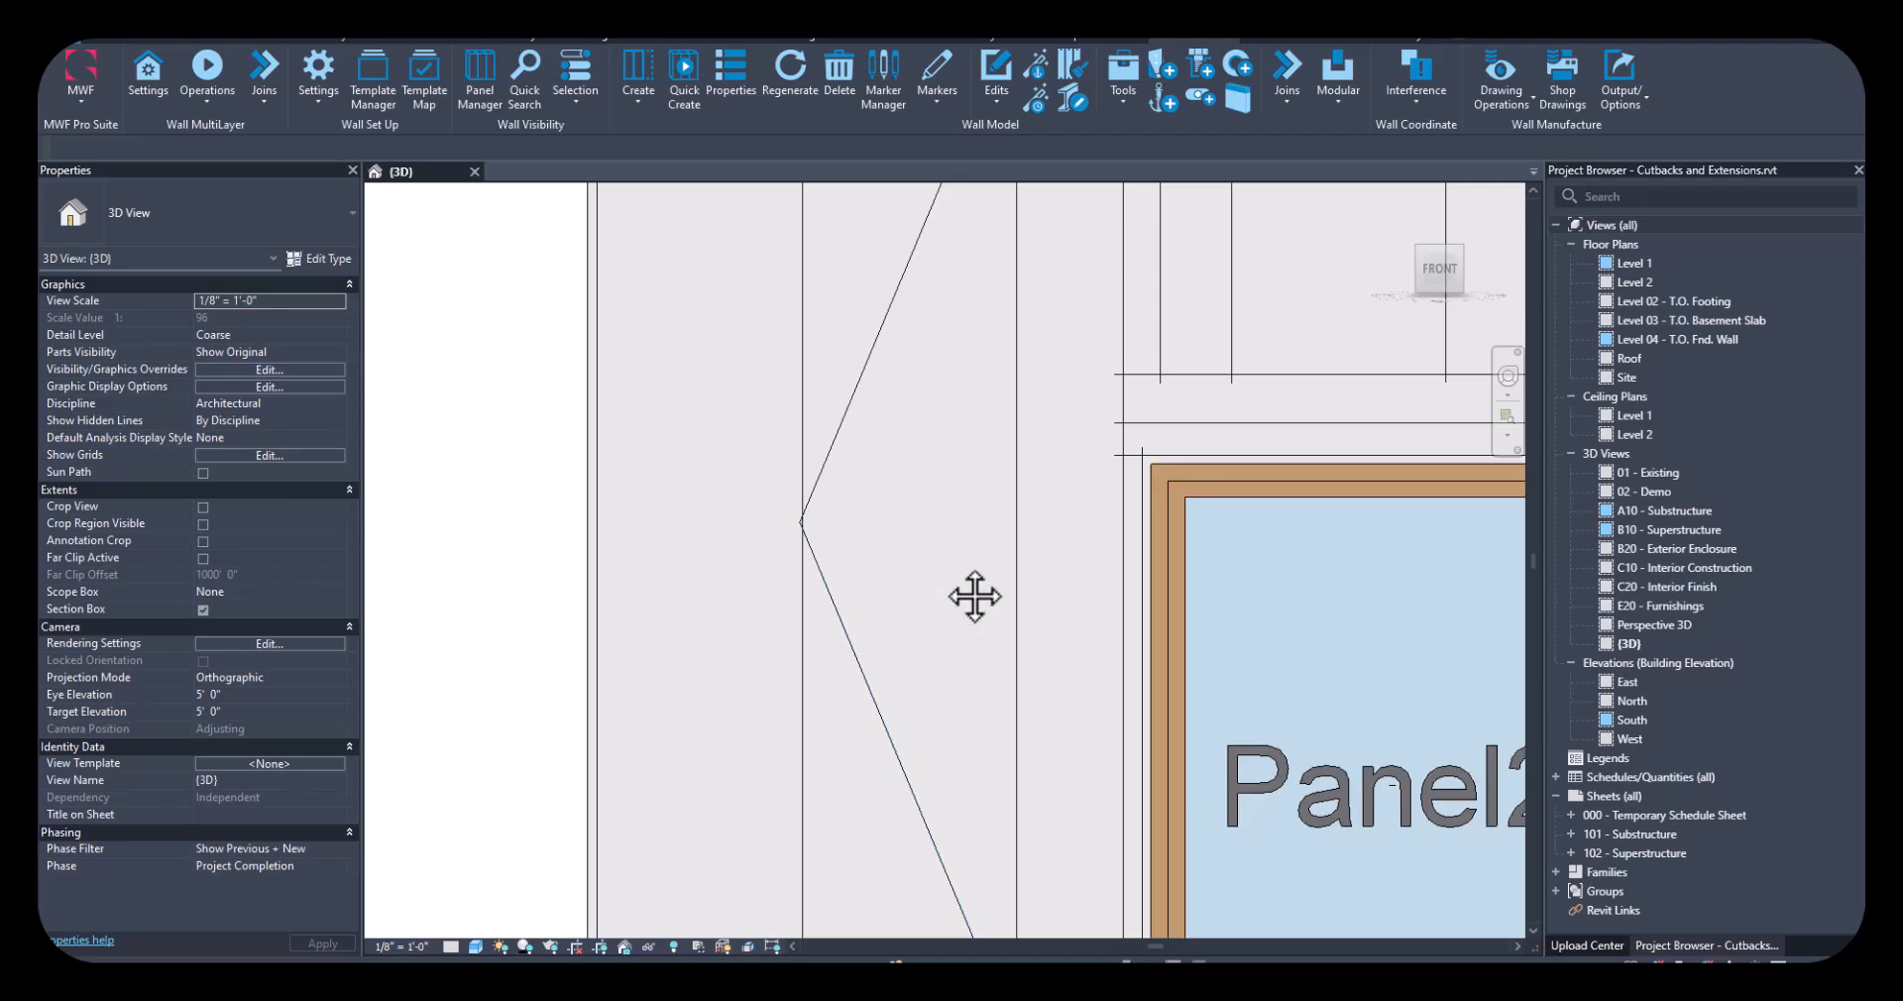
middle_drag(1139, 647, 1037, 555)
scroll(1012, 607, down, 2)
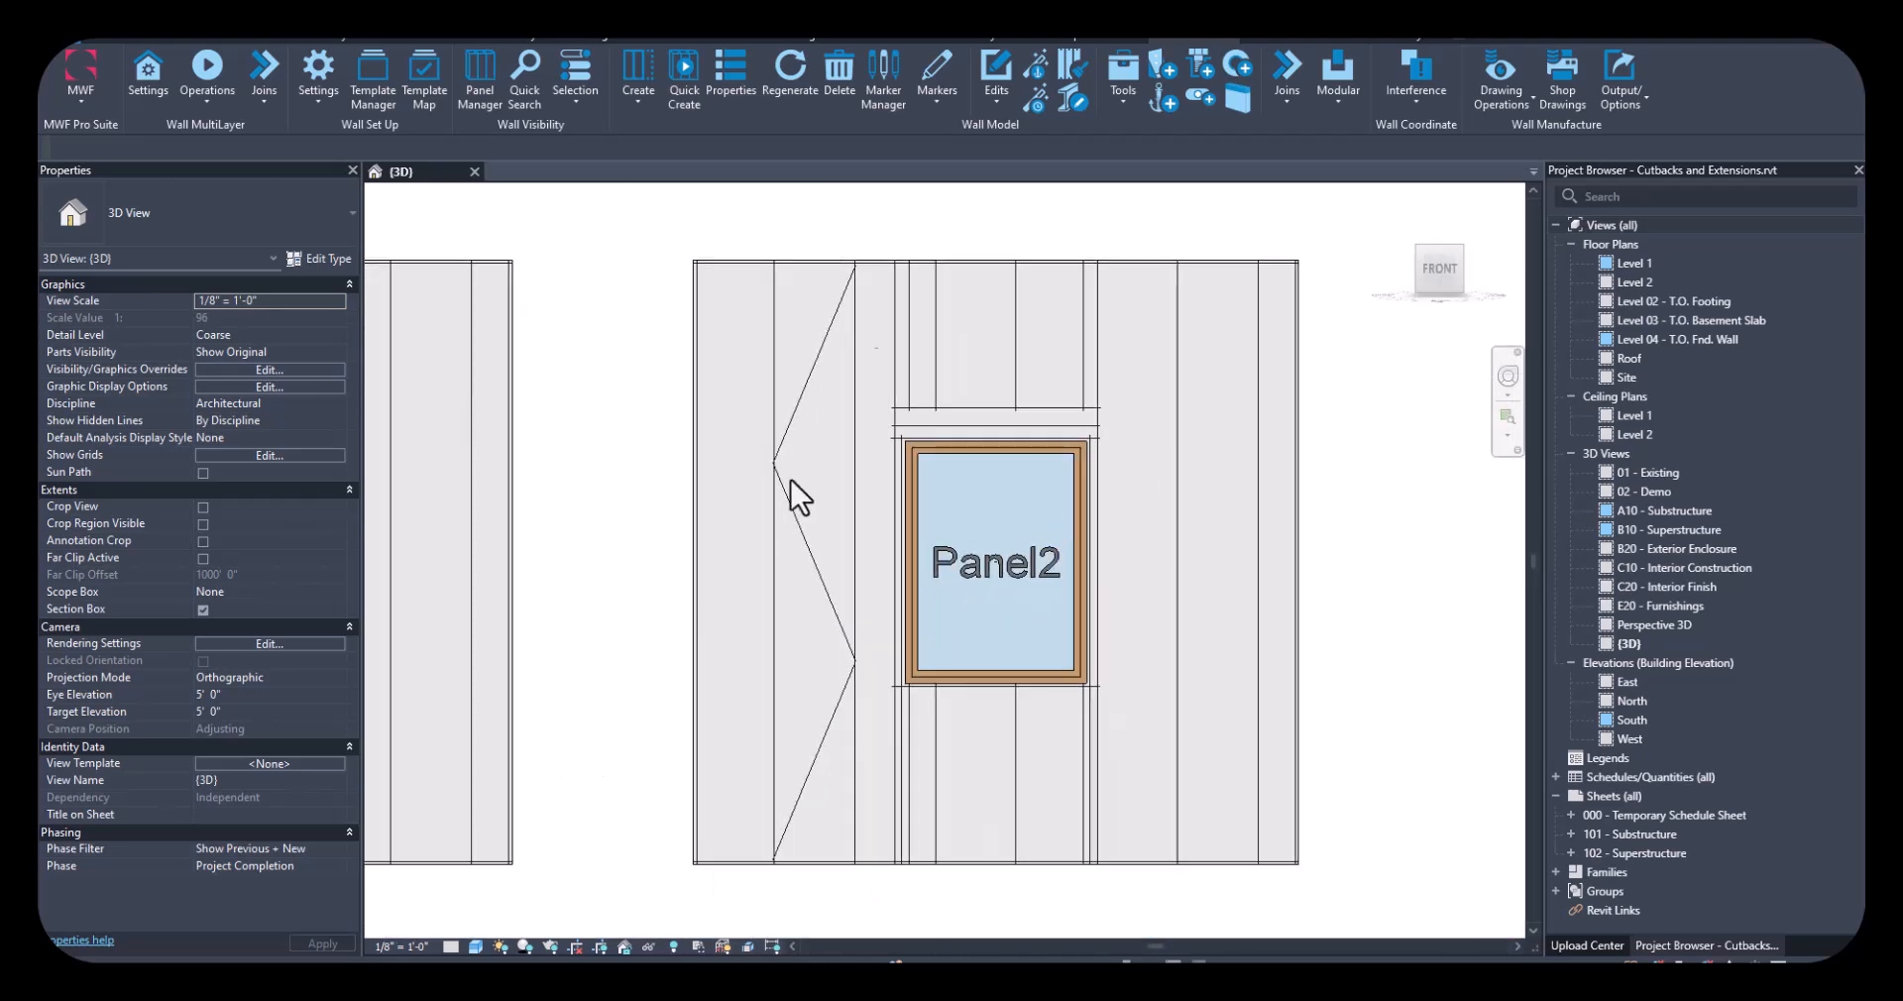
Select a Panel2 framing member and upload Panel2 to ONYX with the Panel Upload Manager
click(1073, 38)
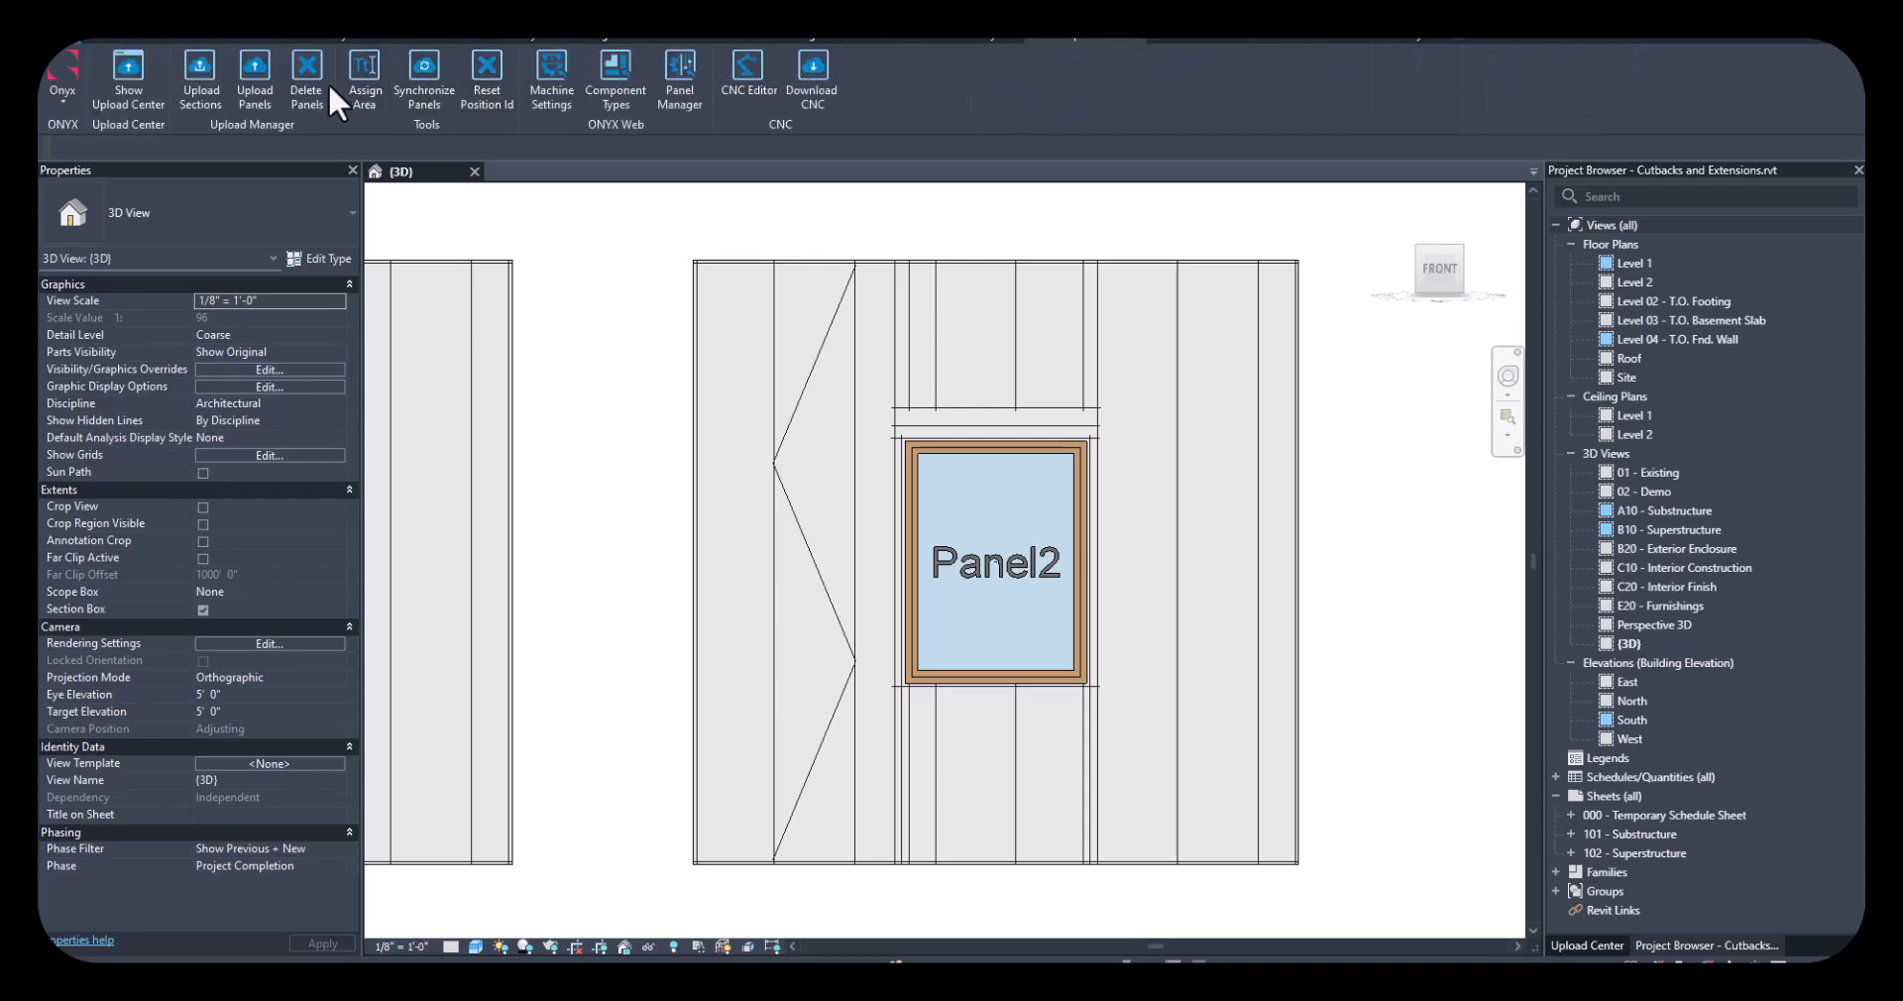
click(773, 319)
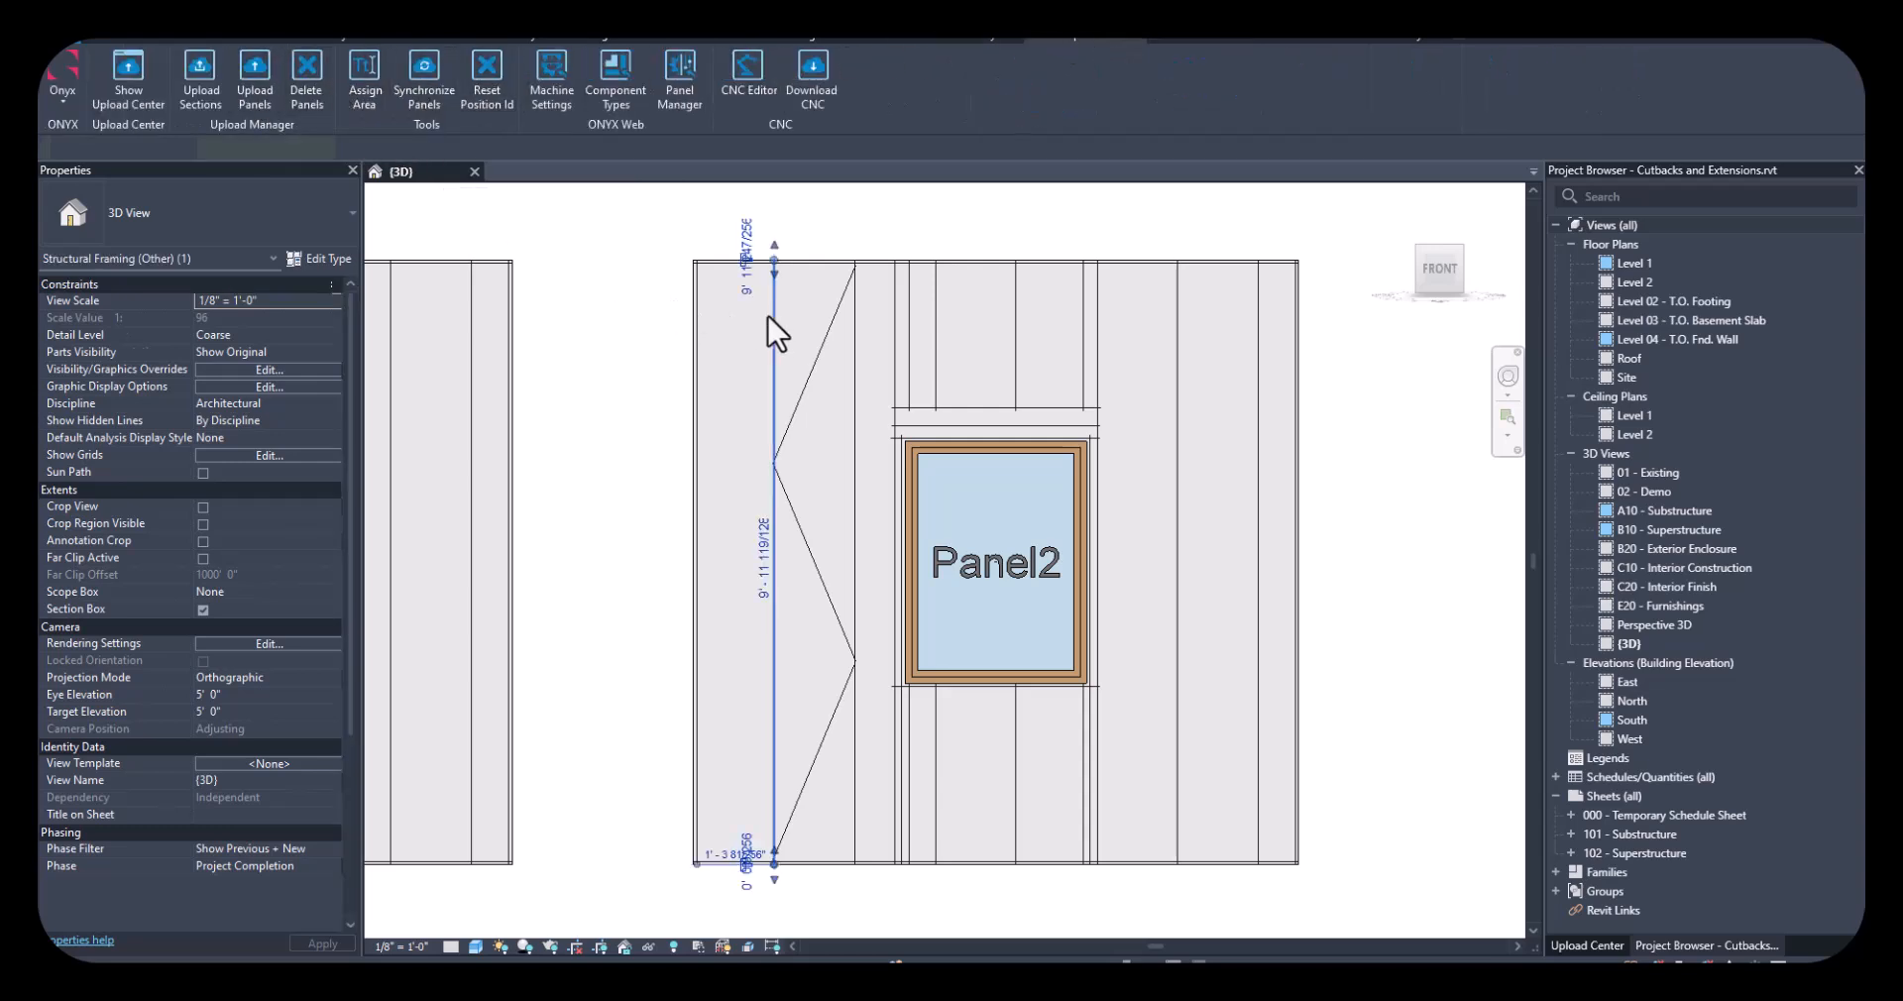
click(1075, 40)
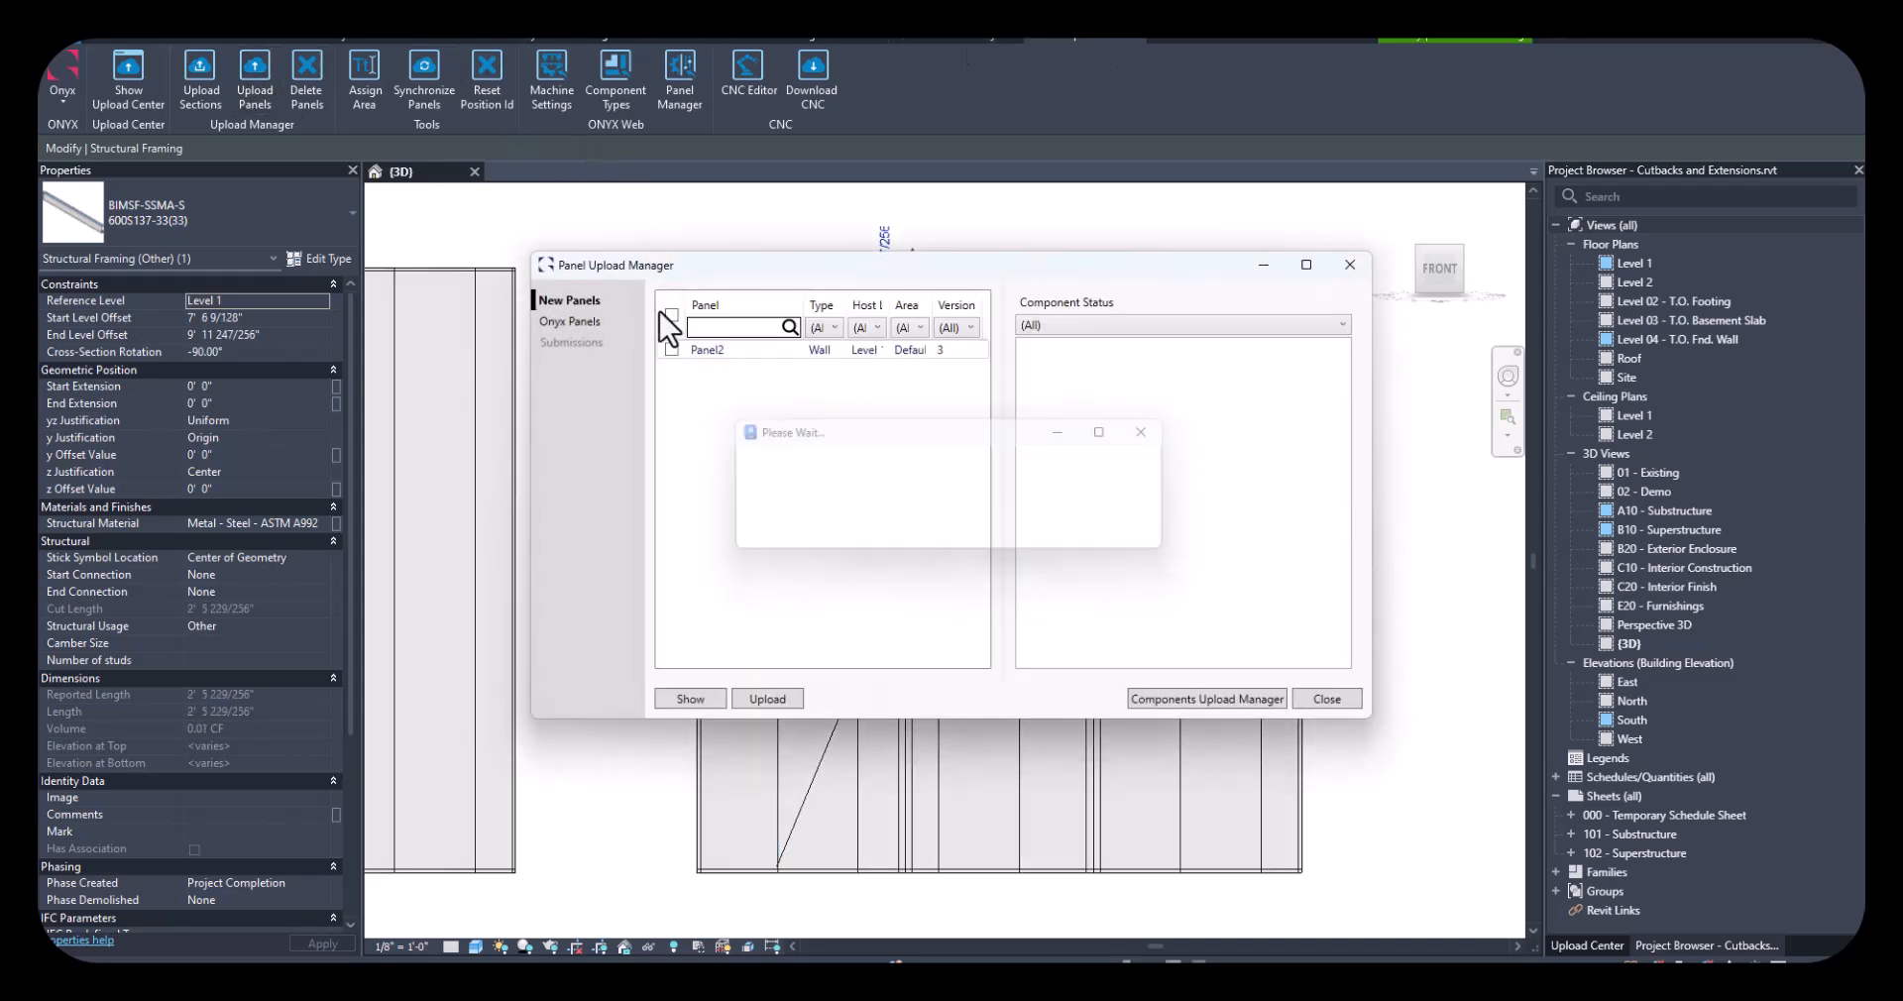
click(671, 349)
click(783, 699)
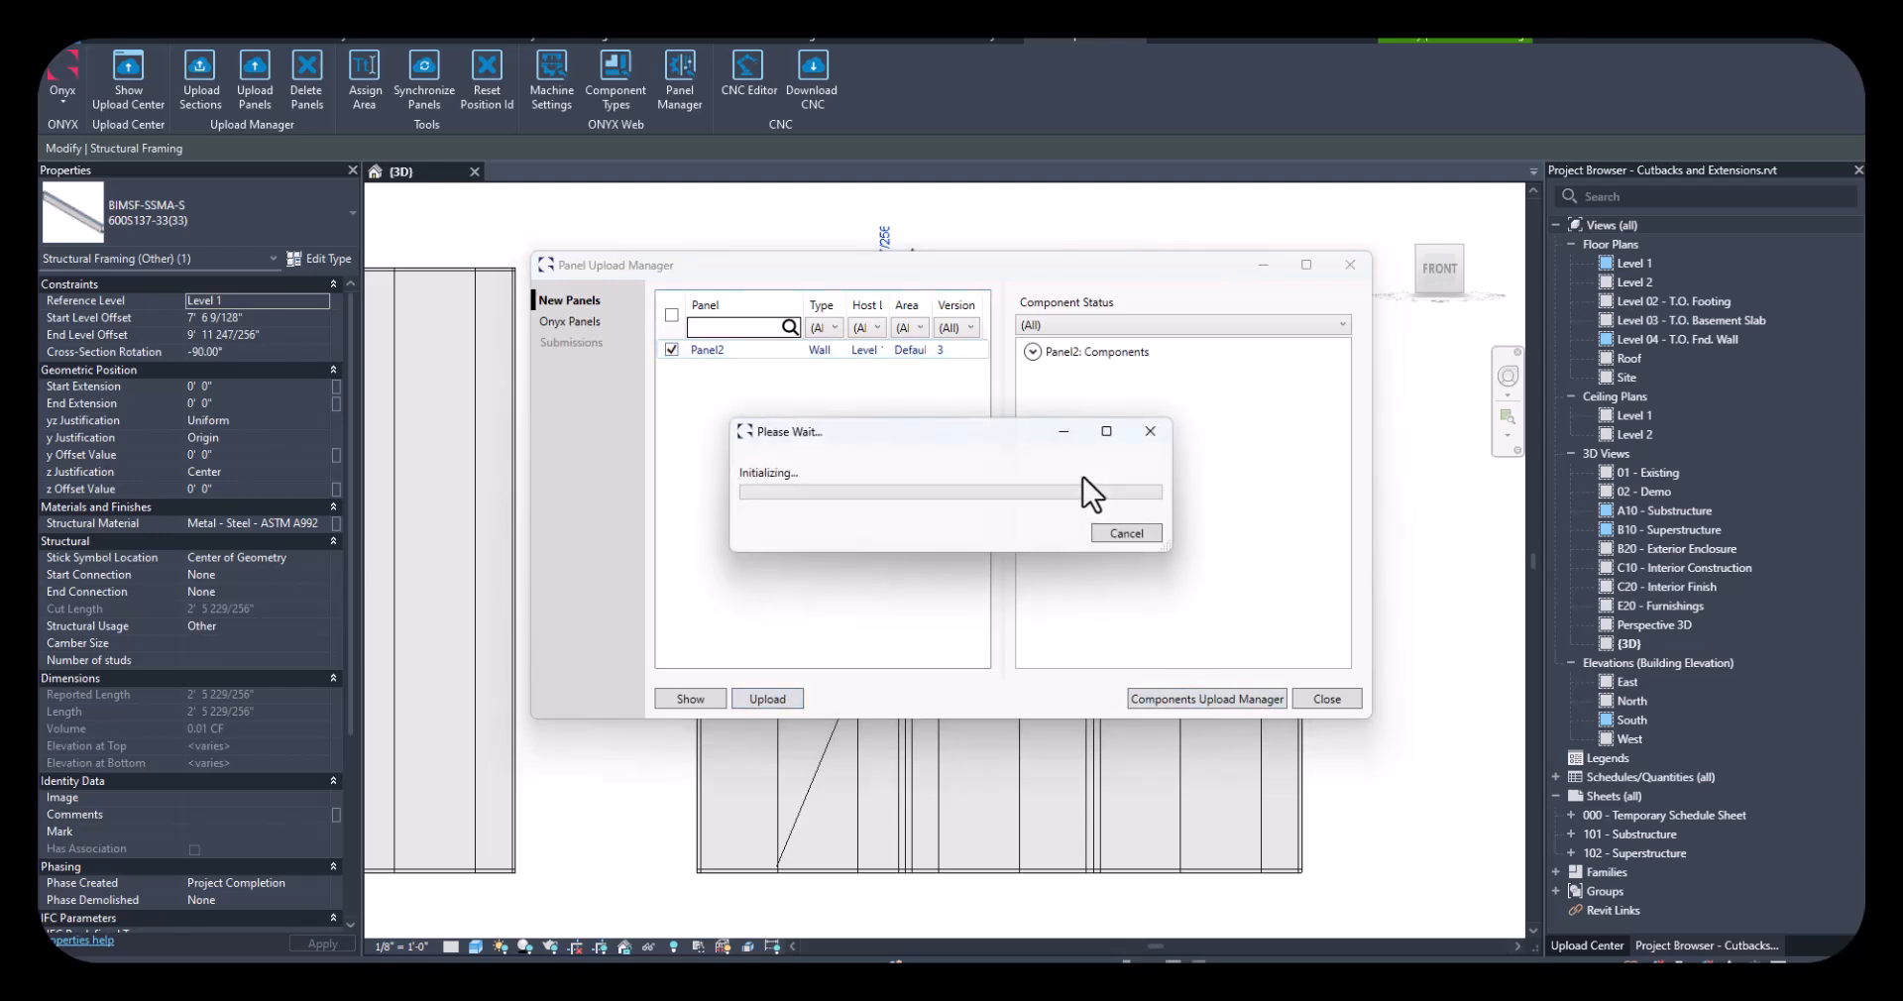
click(1202, 536)
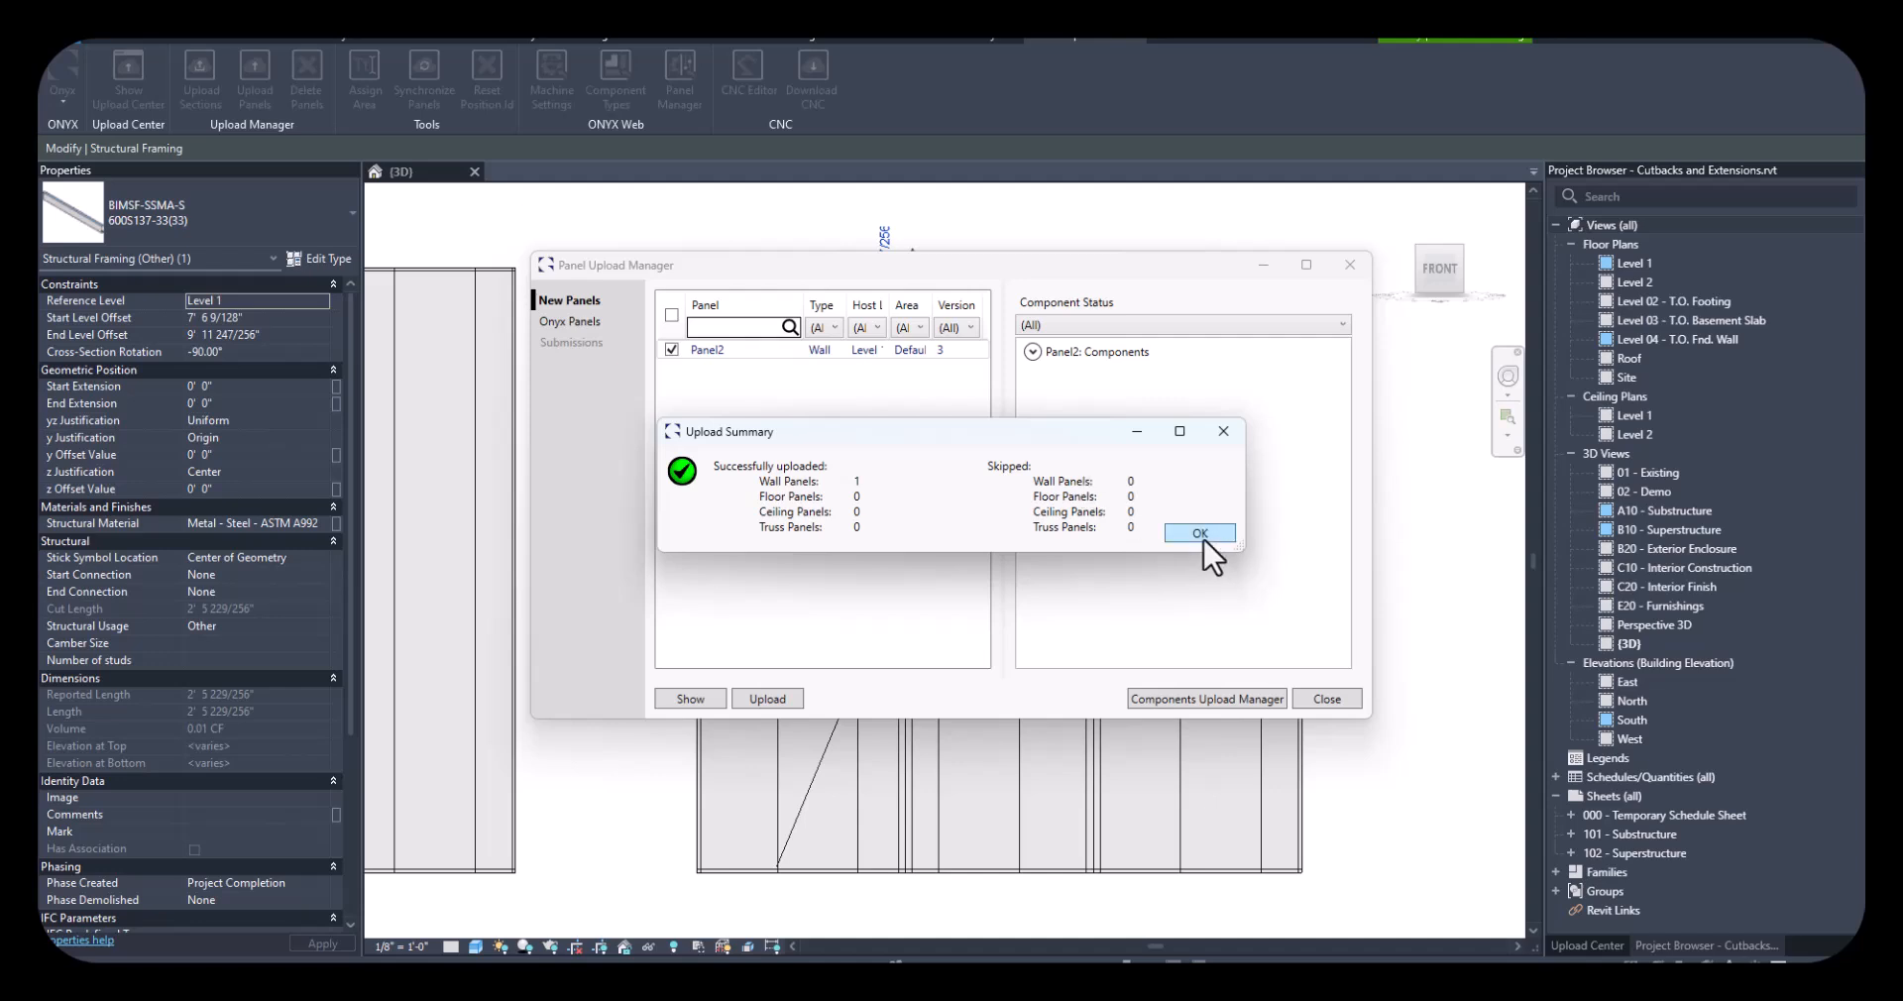
click(1327, 699)
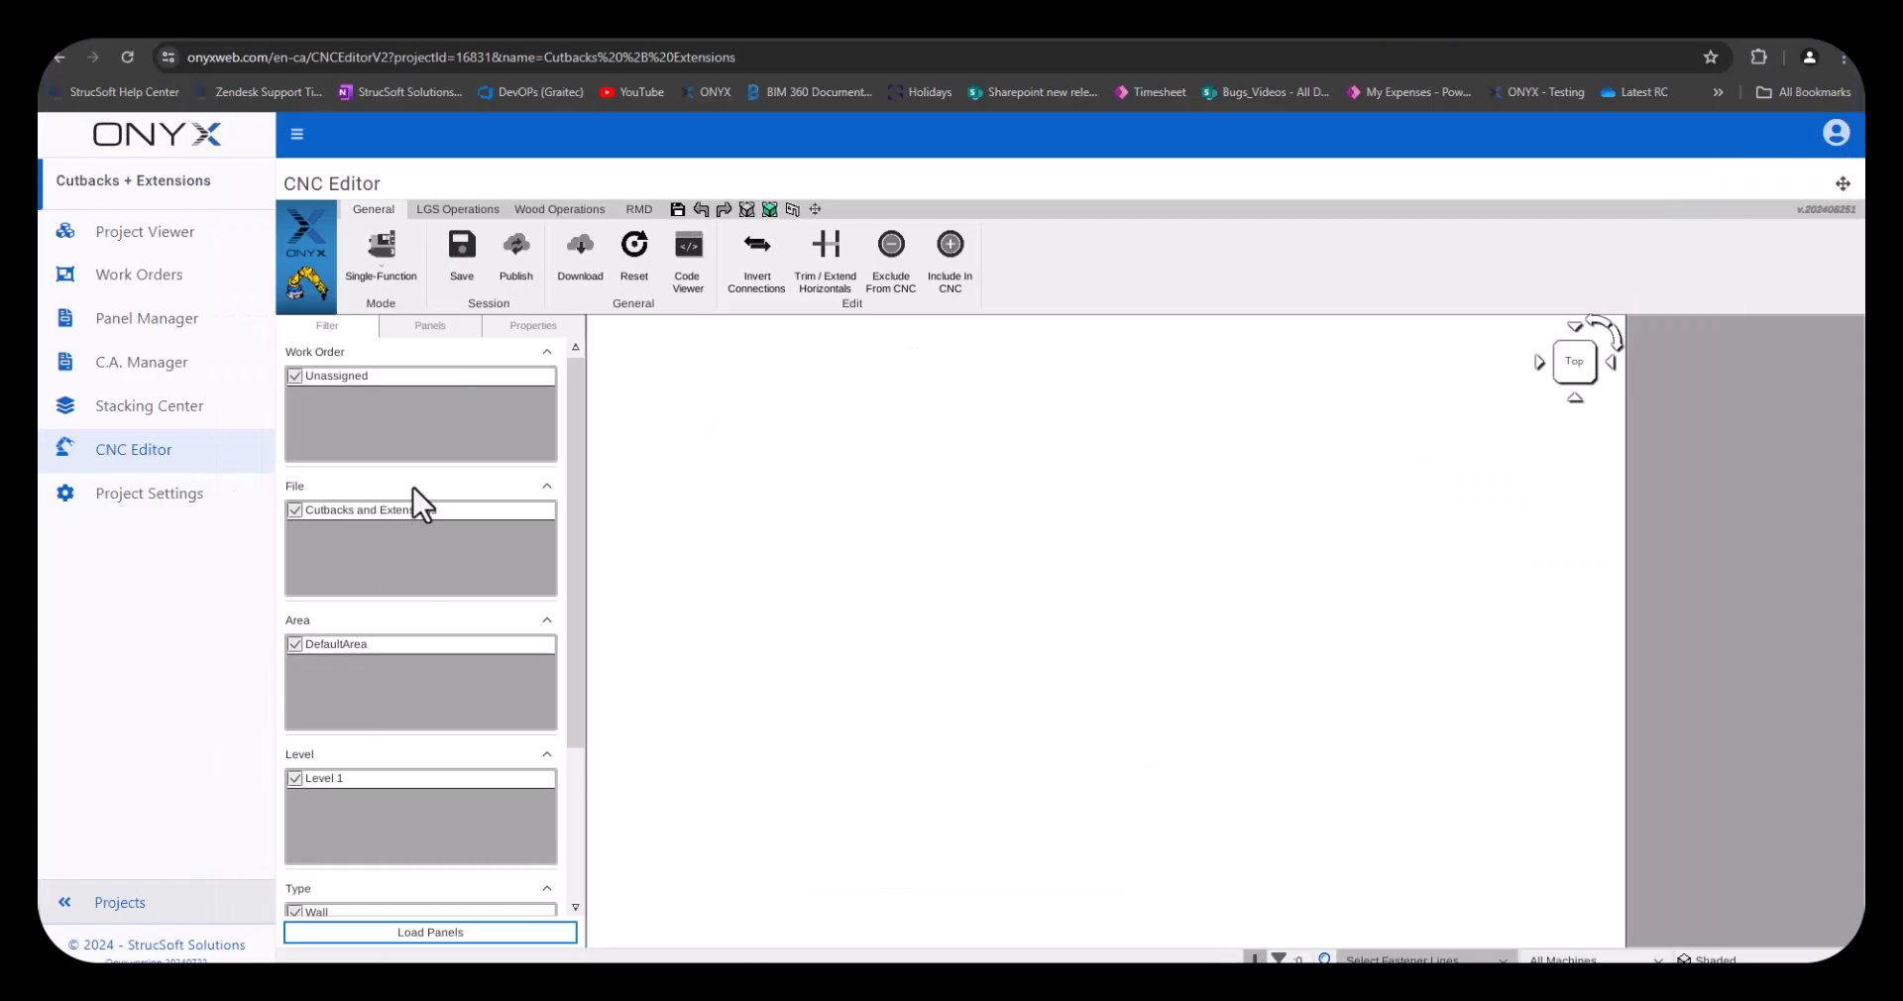
Reload the panels in the ONYX CNC Editor, open Panel2 and inspect the truss cuts at the upper brace joint
click(432, 931)
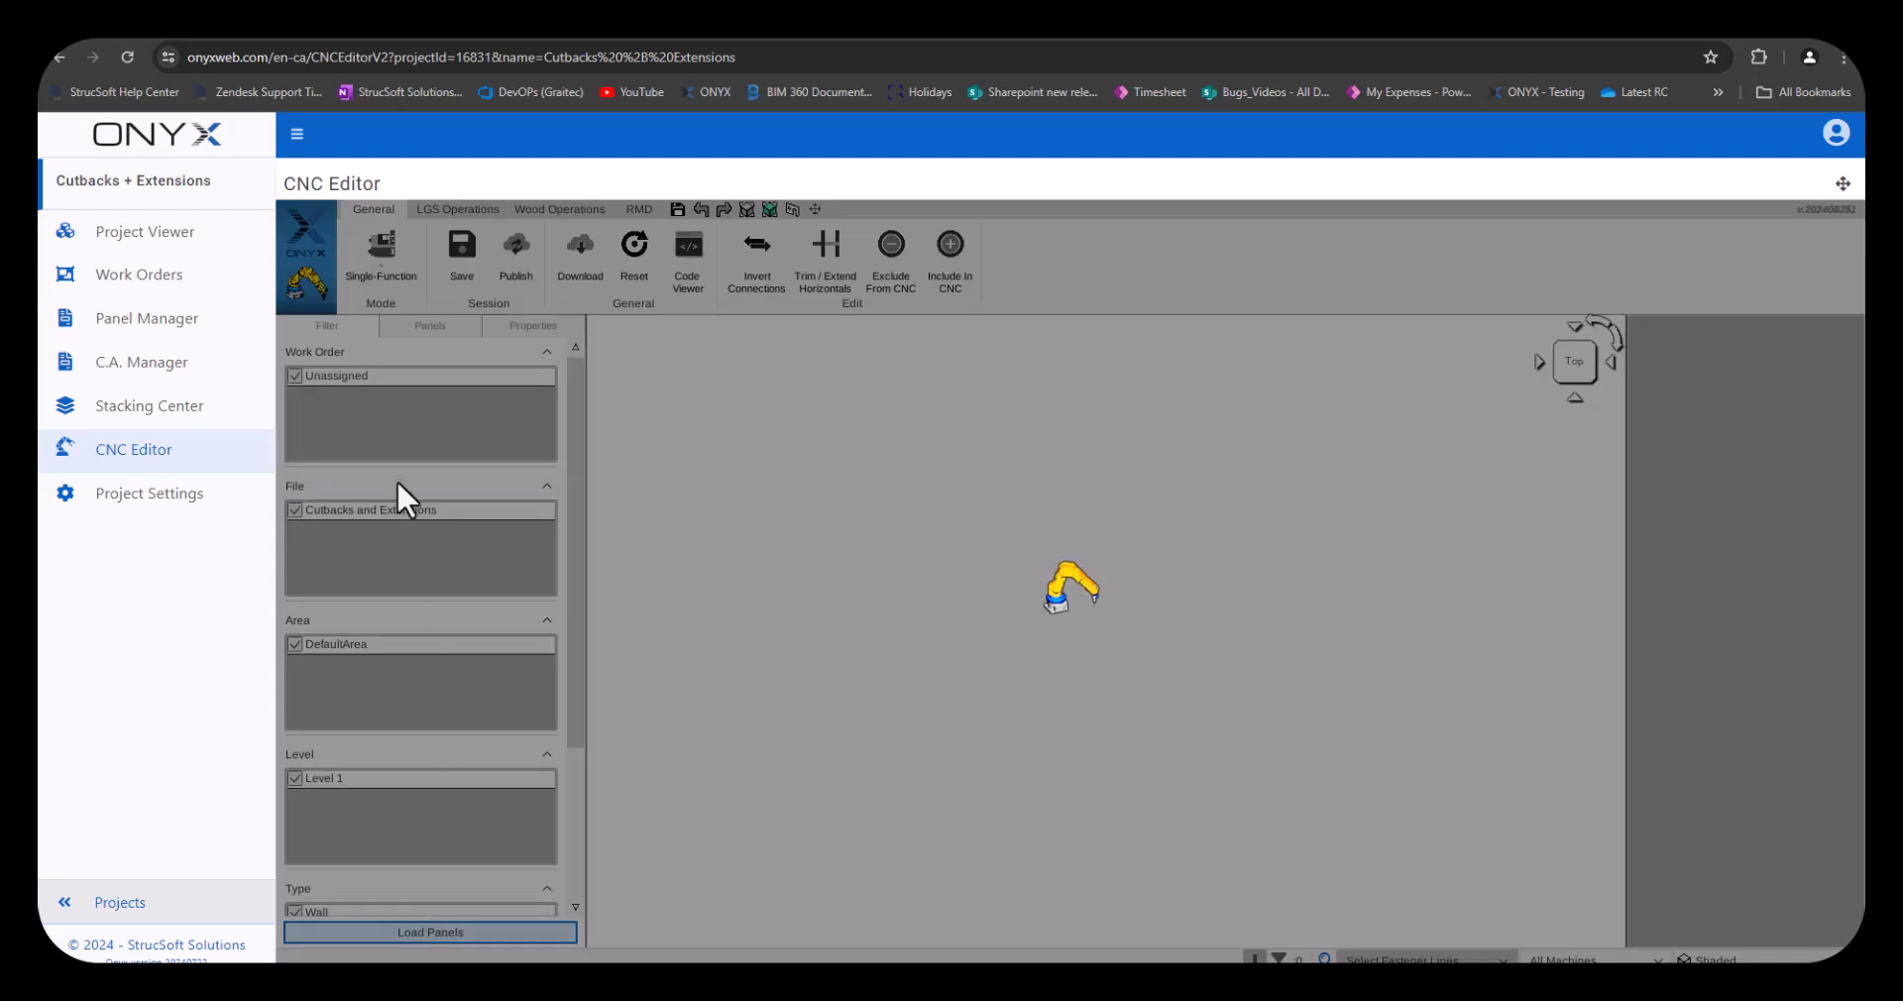
click(377, 451)
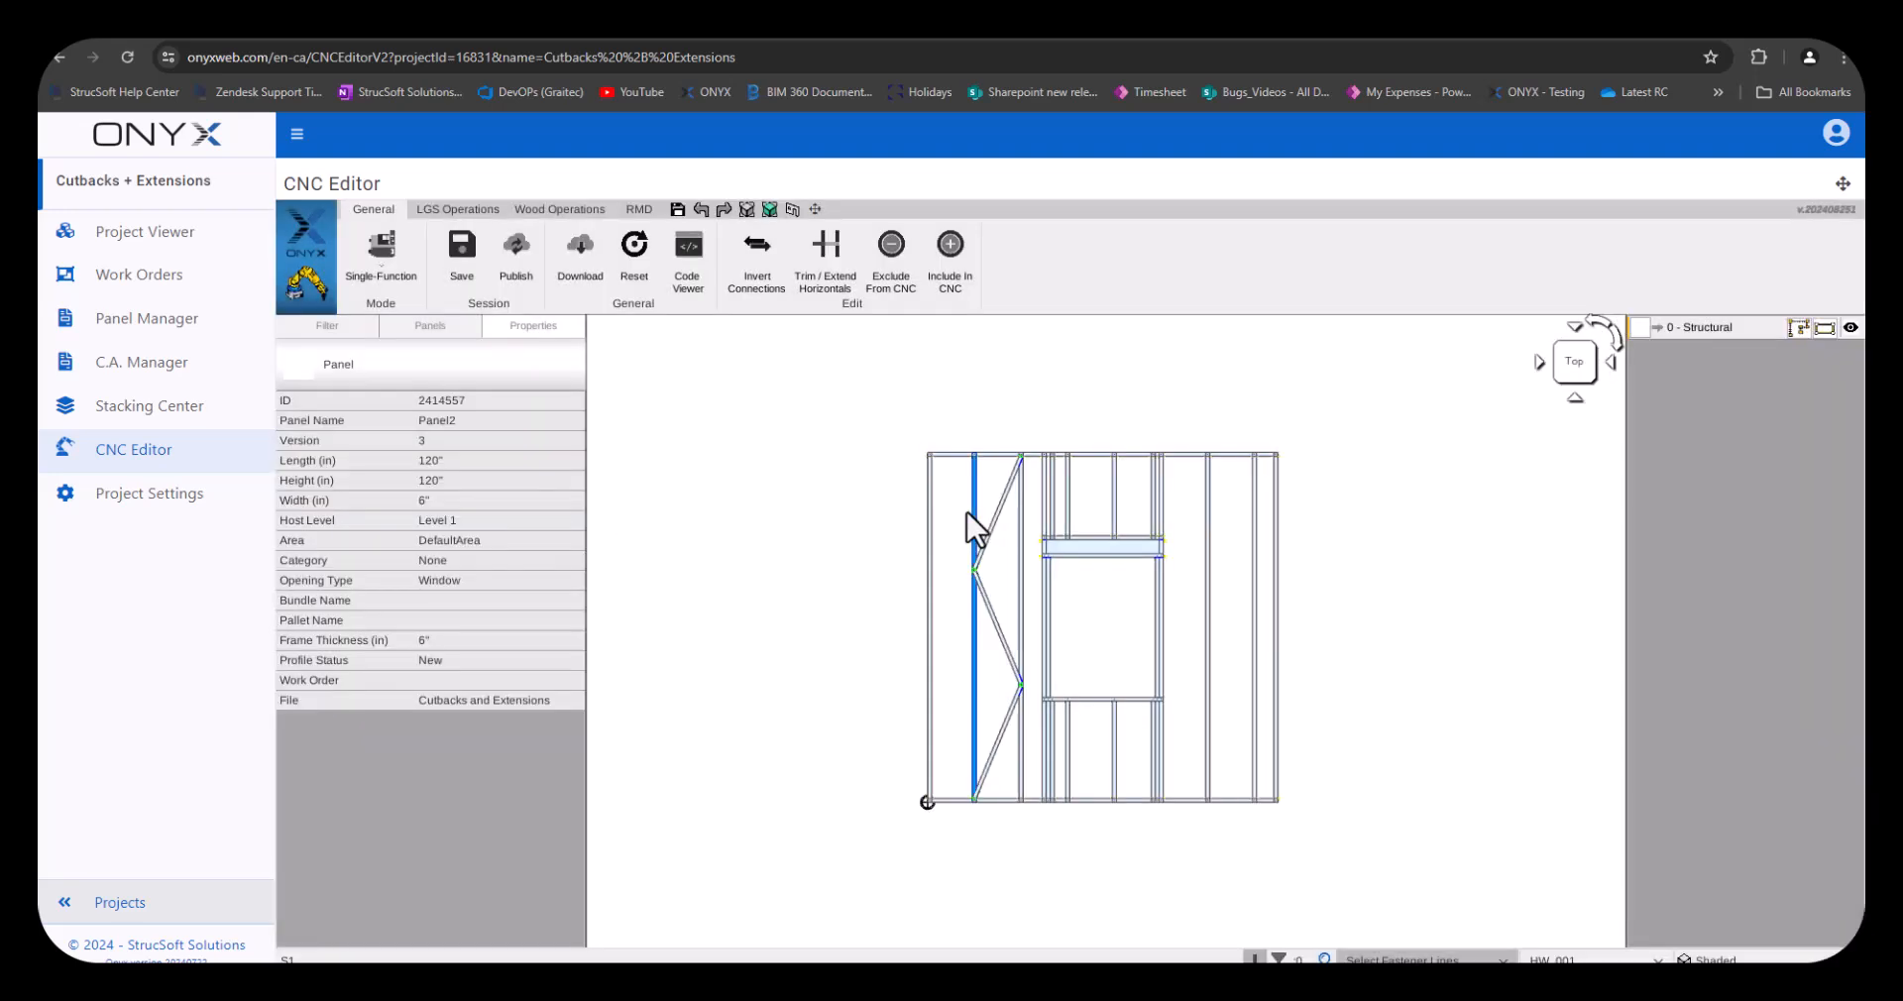
scroll(1004, 614, up, 6)
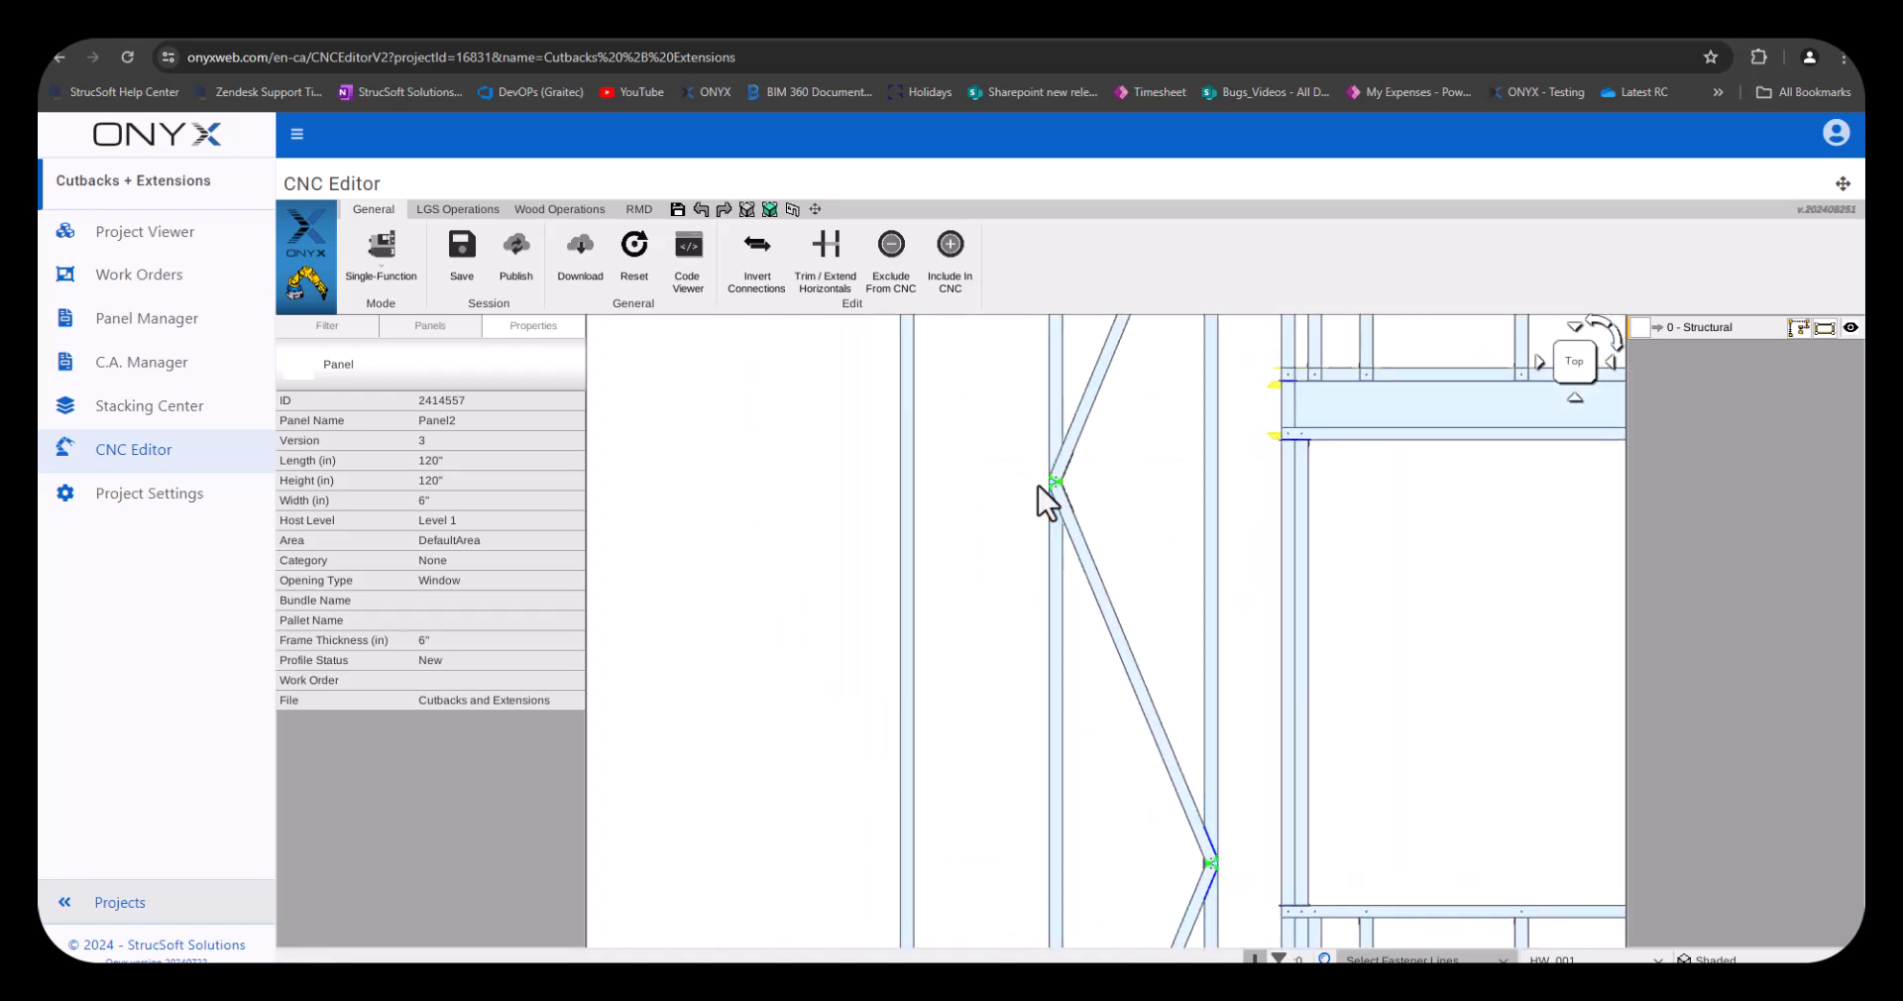
scroll(1051, 476, up, 4)
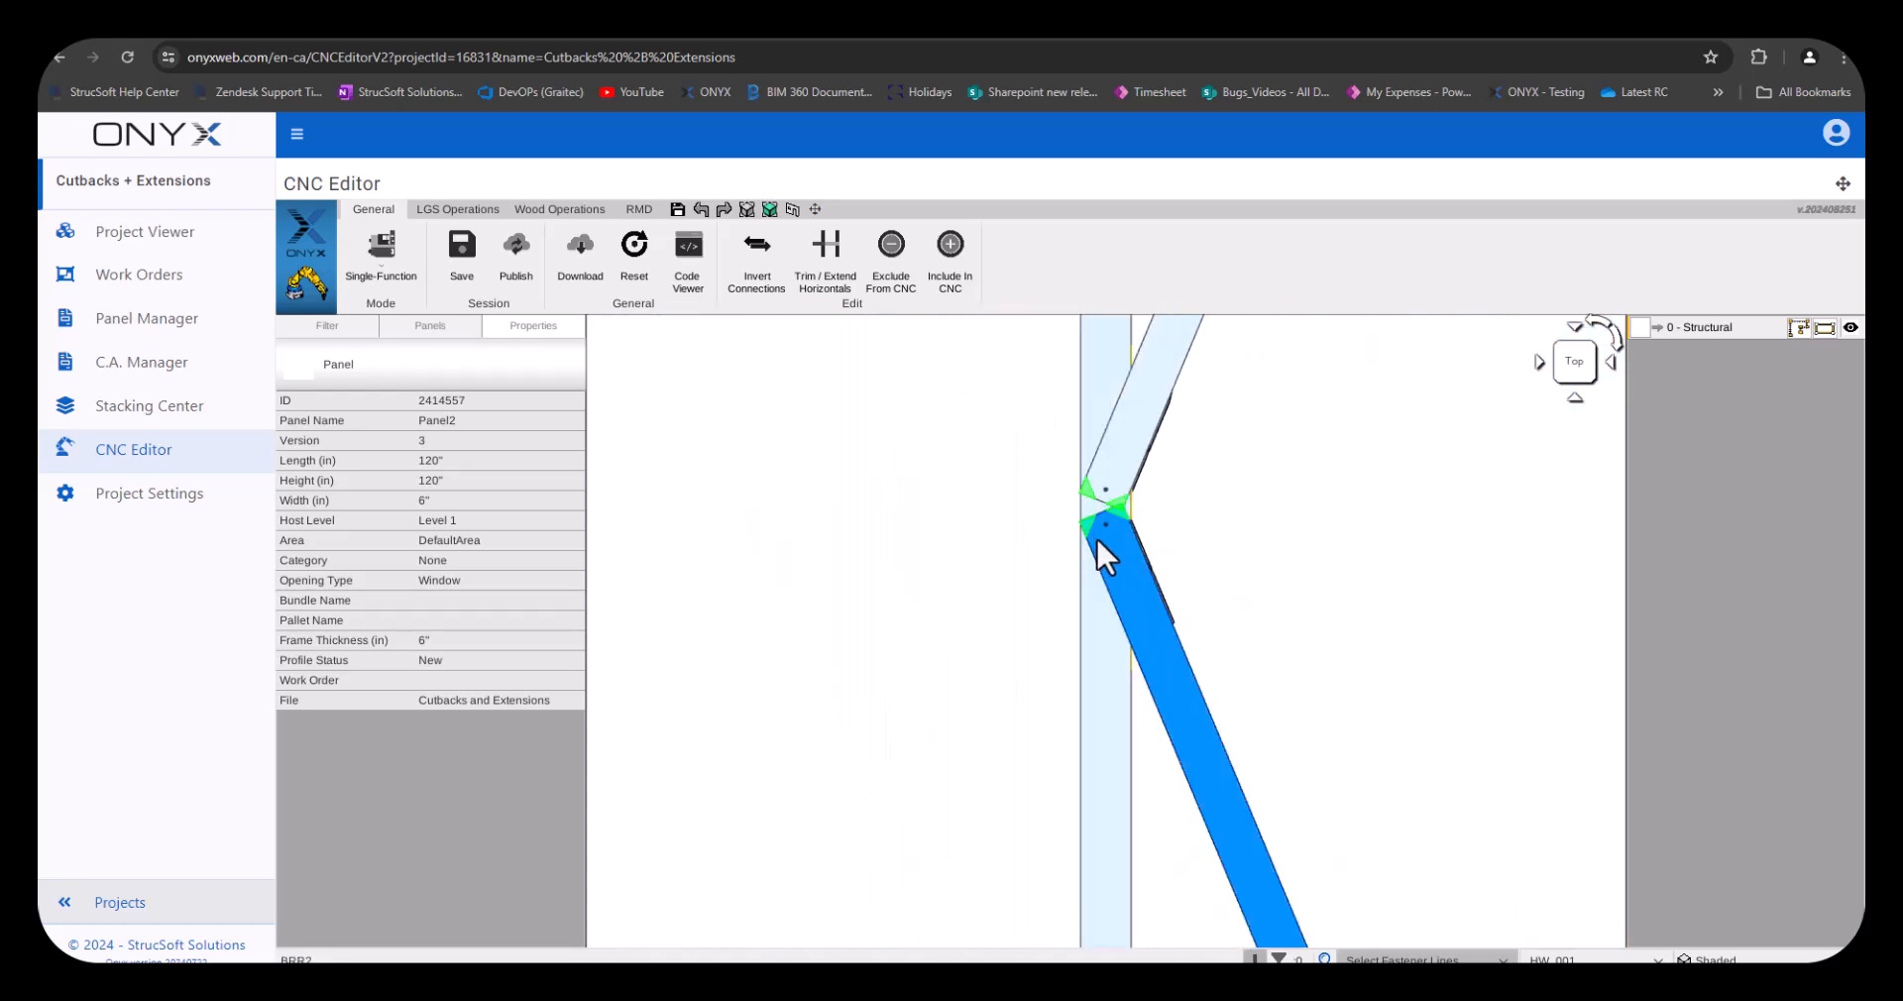
scroll(1120, 392, up, 1)
middle_drag(1136, 345, 1144, 446)
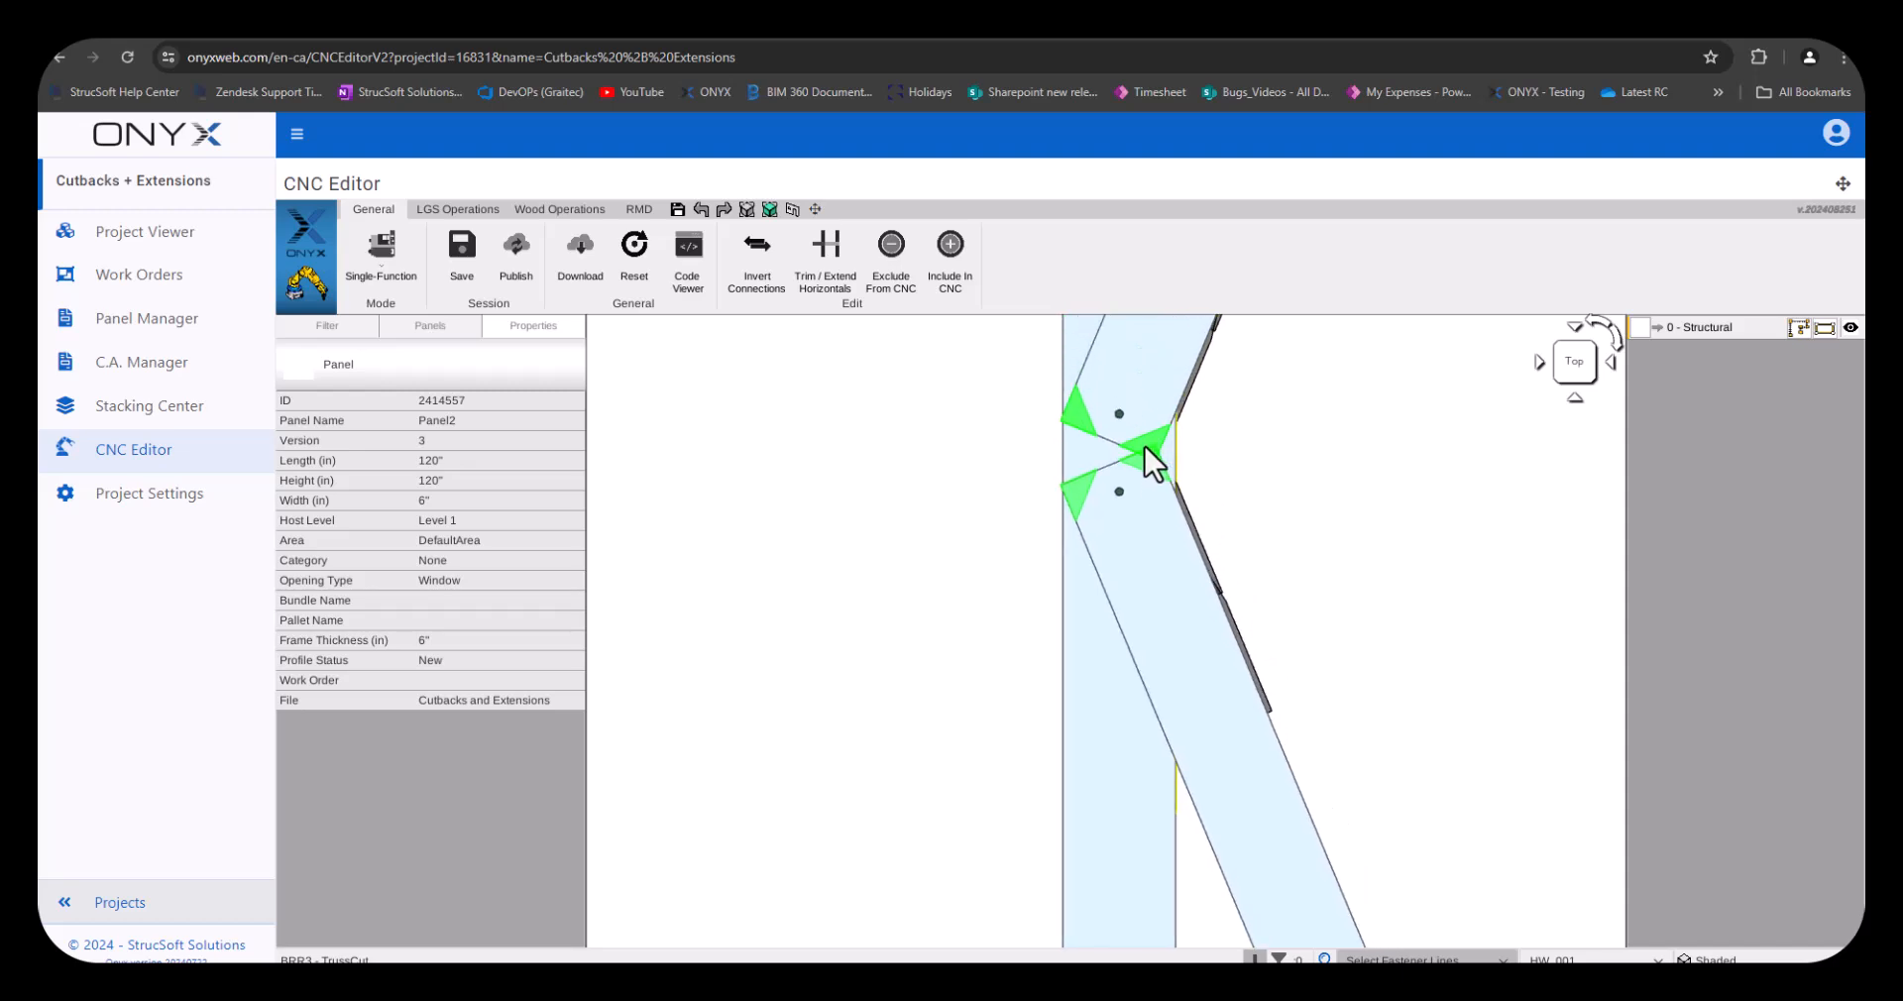
Inspect the lower joint where Panel2's braces meet the second stud, and return to Revit to view both panels
scroll(1130, 496, down, 5)
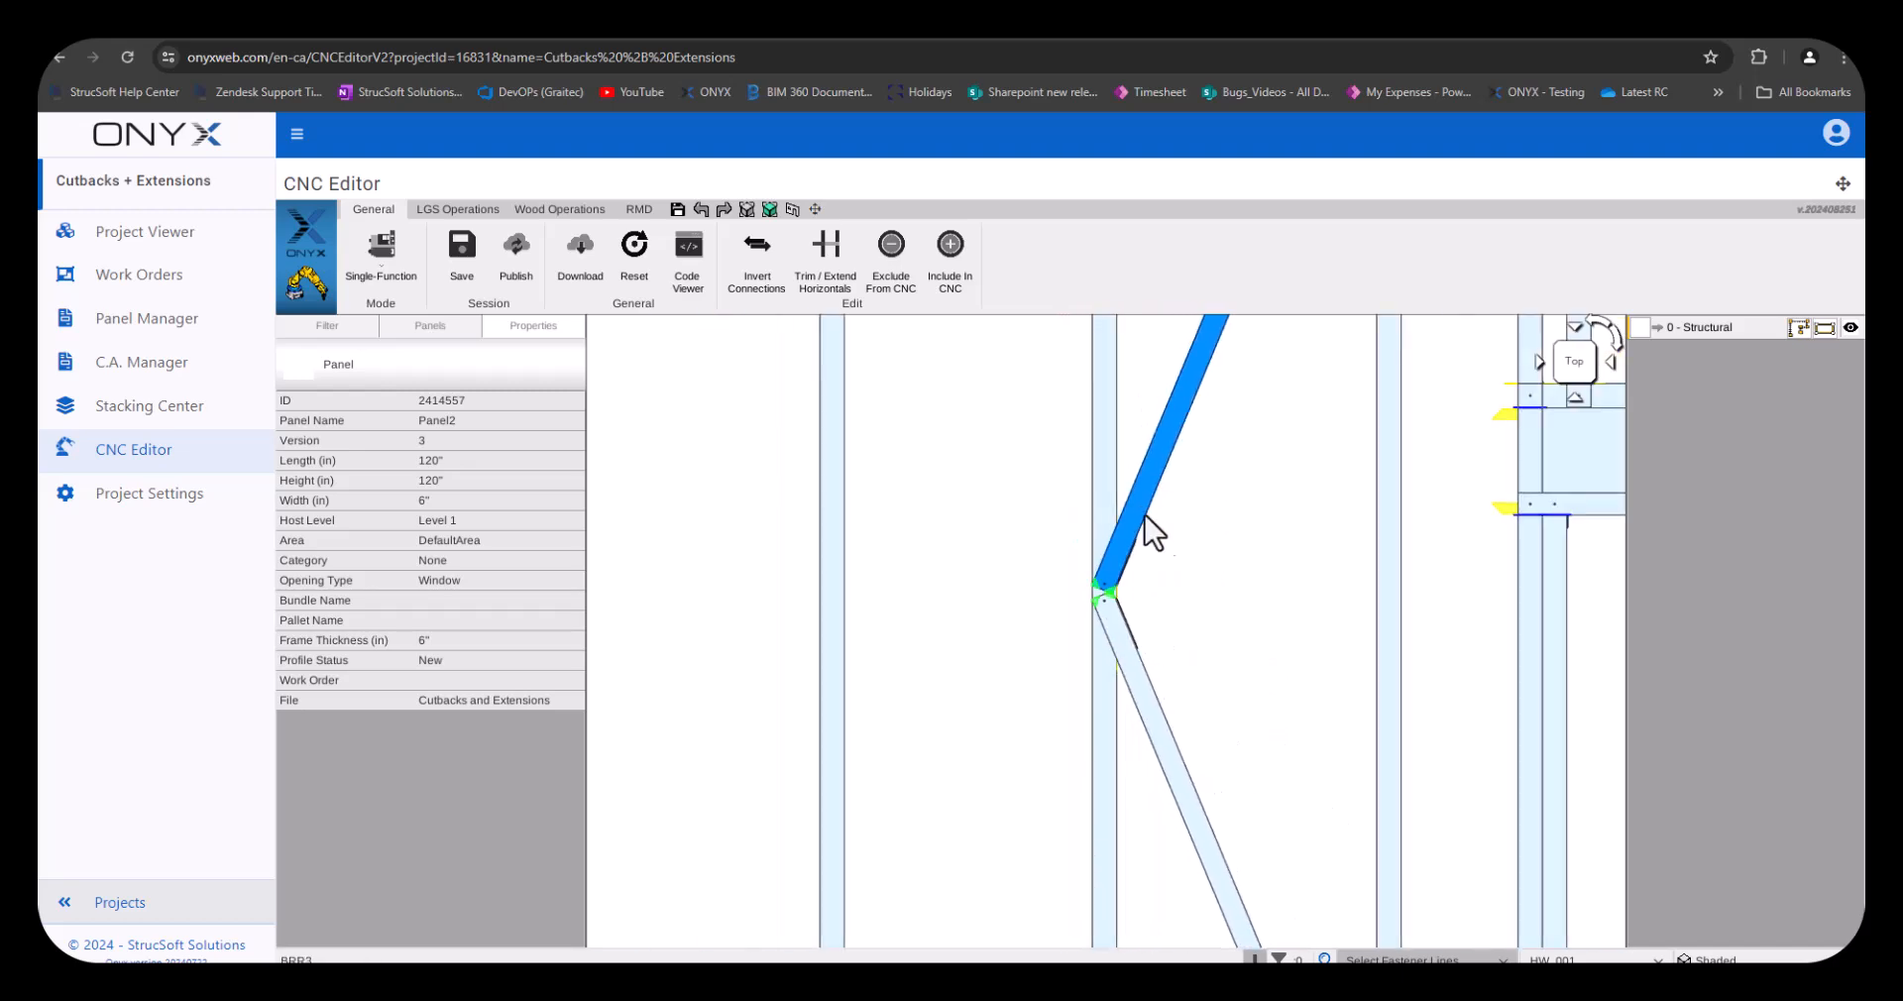
scroll(1193, 535, down, 2)
middle_drag(1279, 731, 1196, 551)
middle_drag(1206, 650, 1147, 361)
scroll(1176, 593, up, 1)
scroll(1185, 607, up, 2)
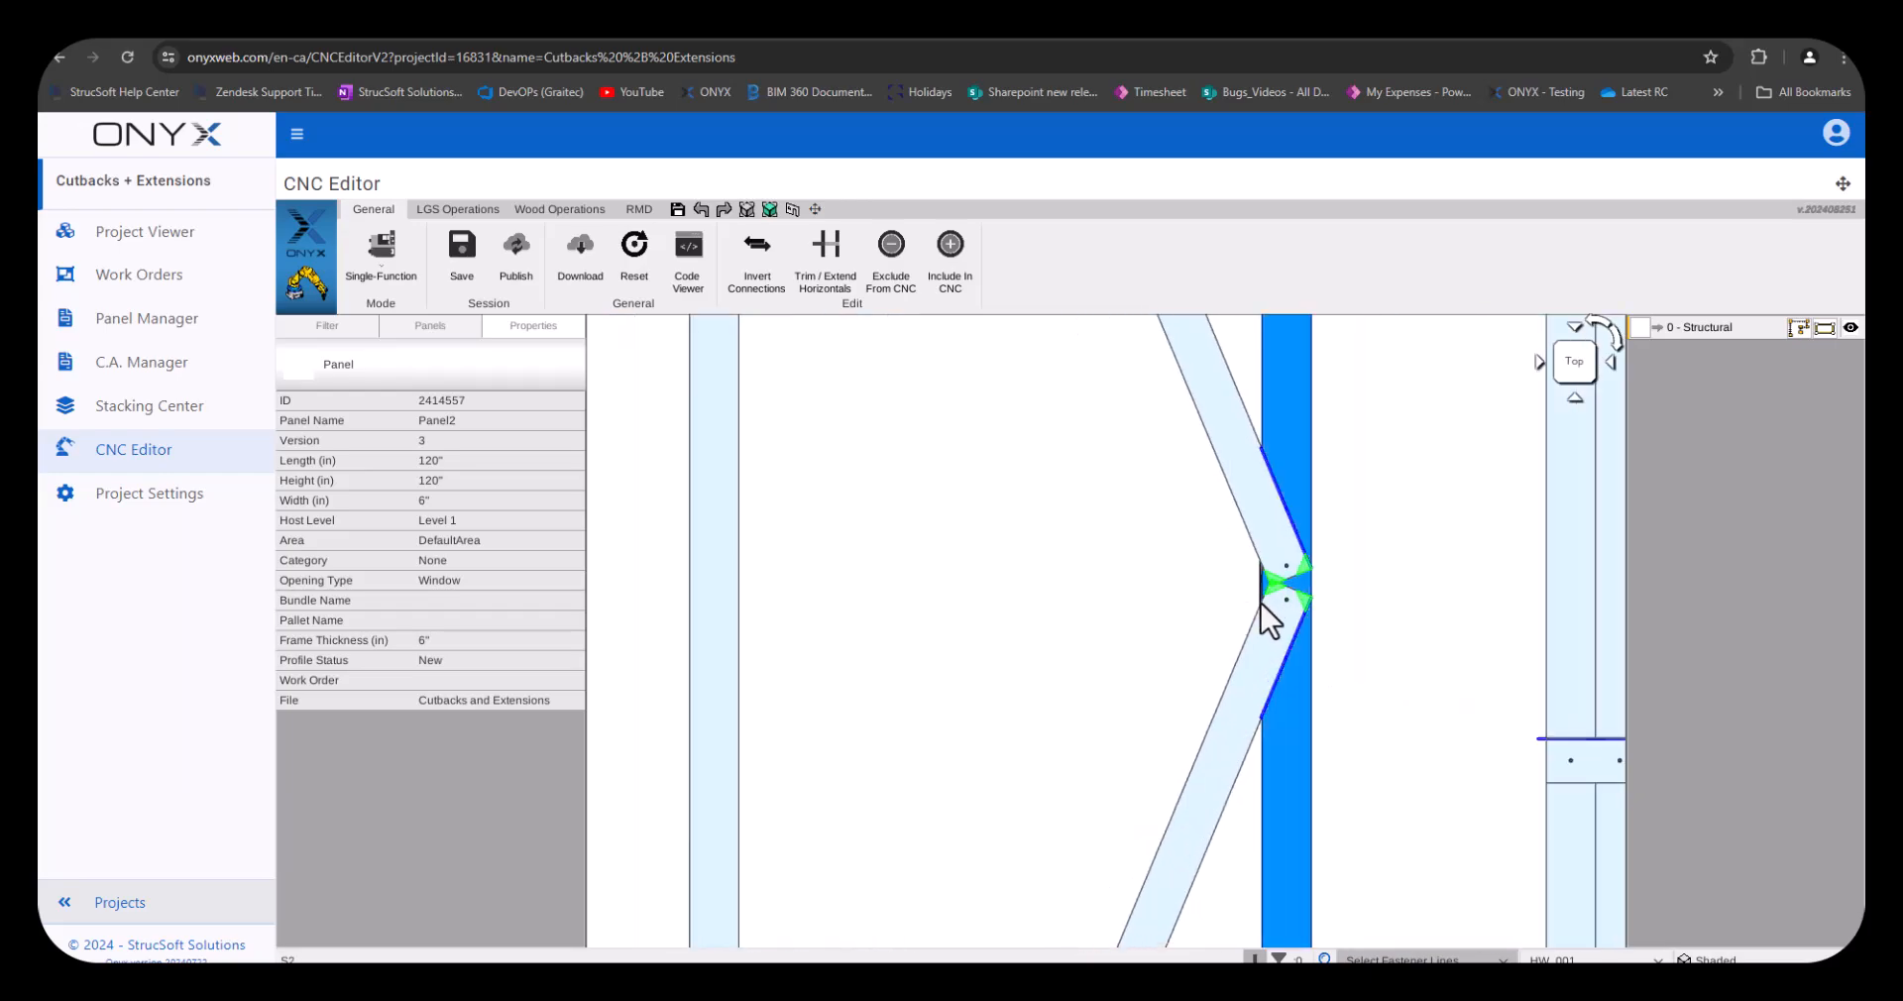
scroll(1278, 603, down, 3)
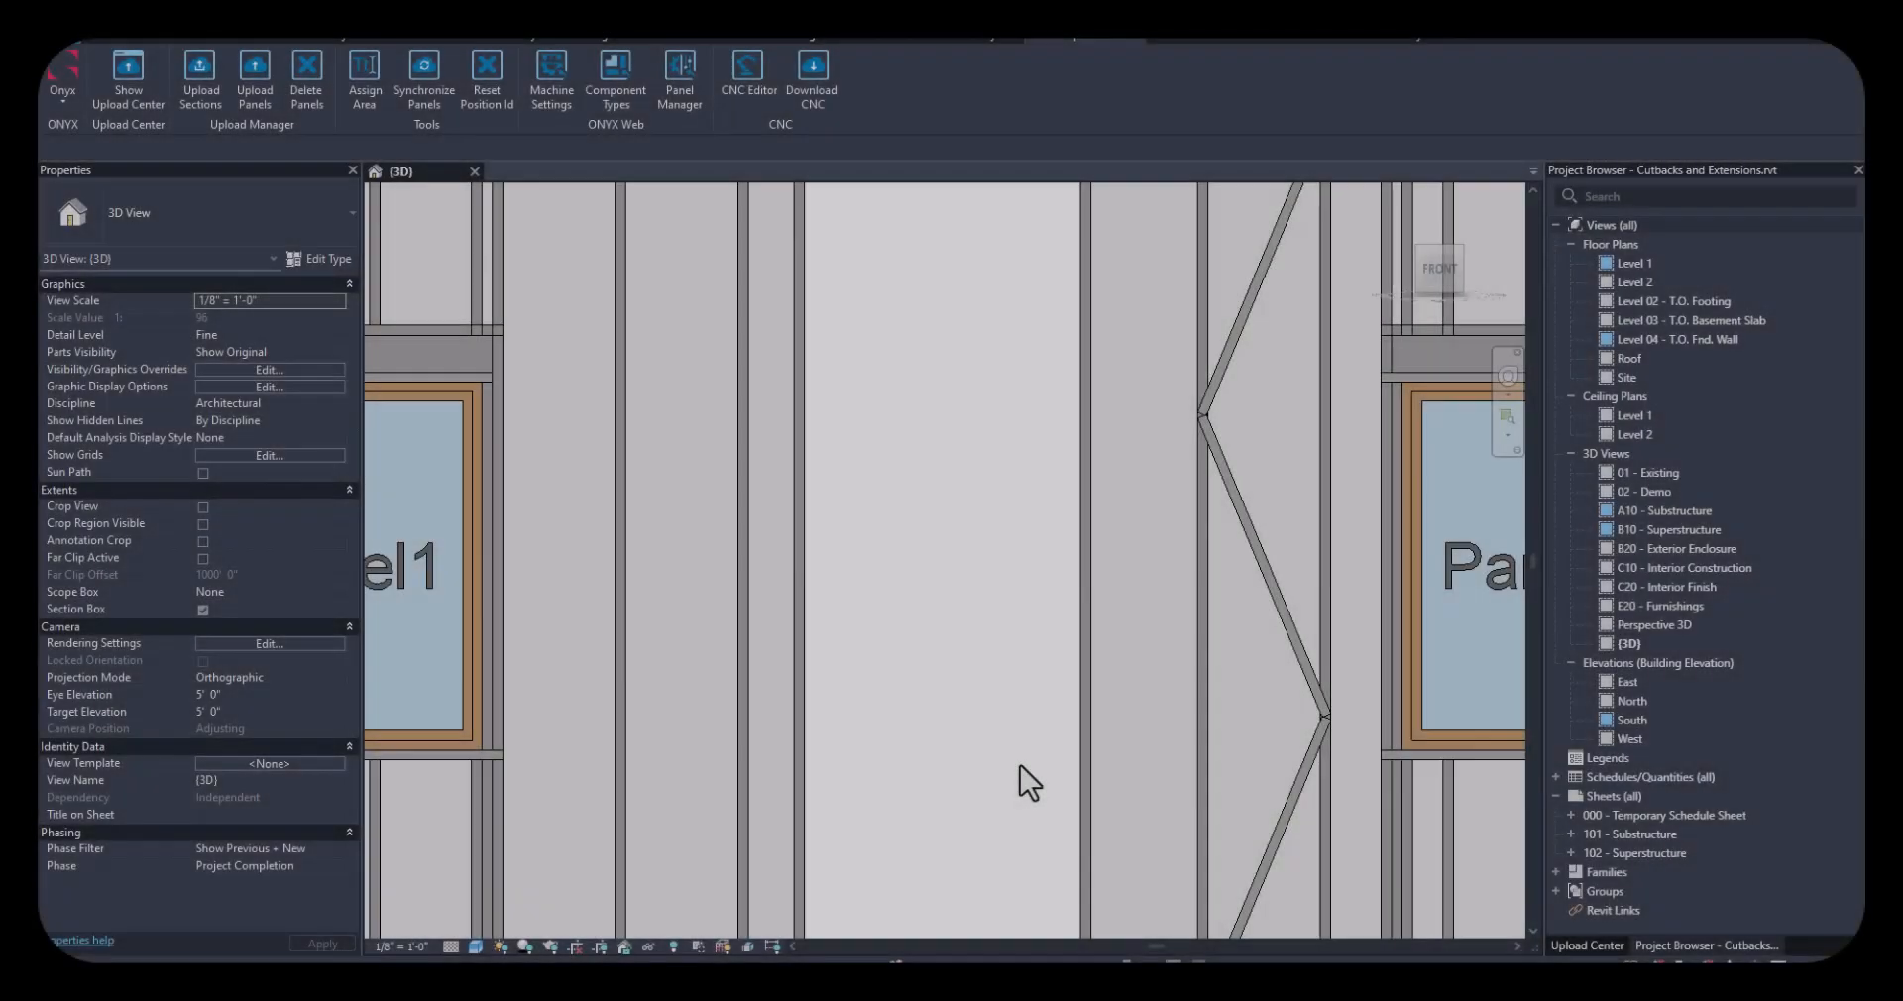
scroll(1021, 778, down, 3)
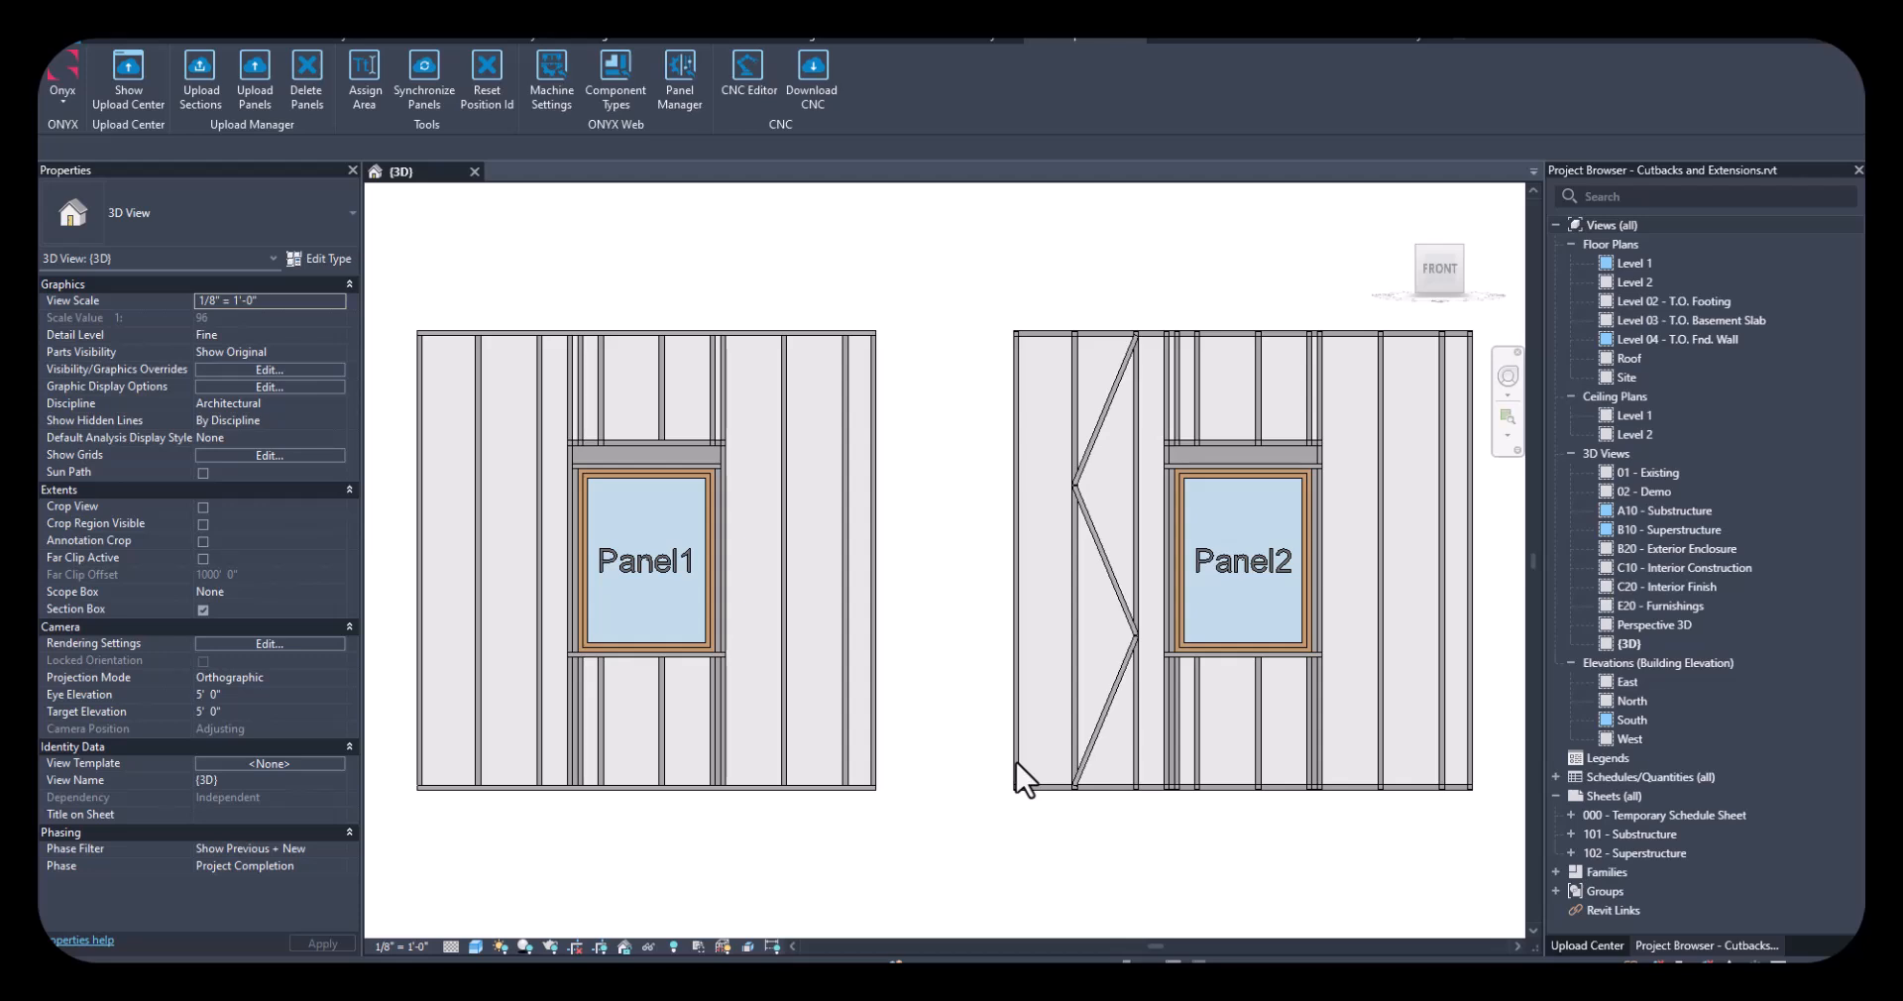